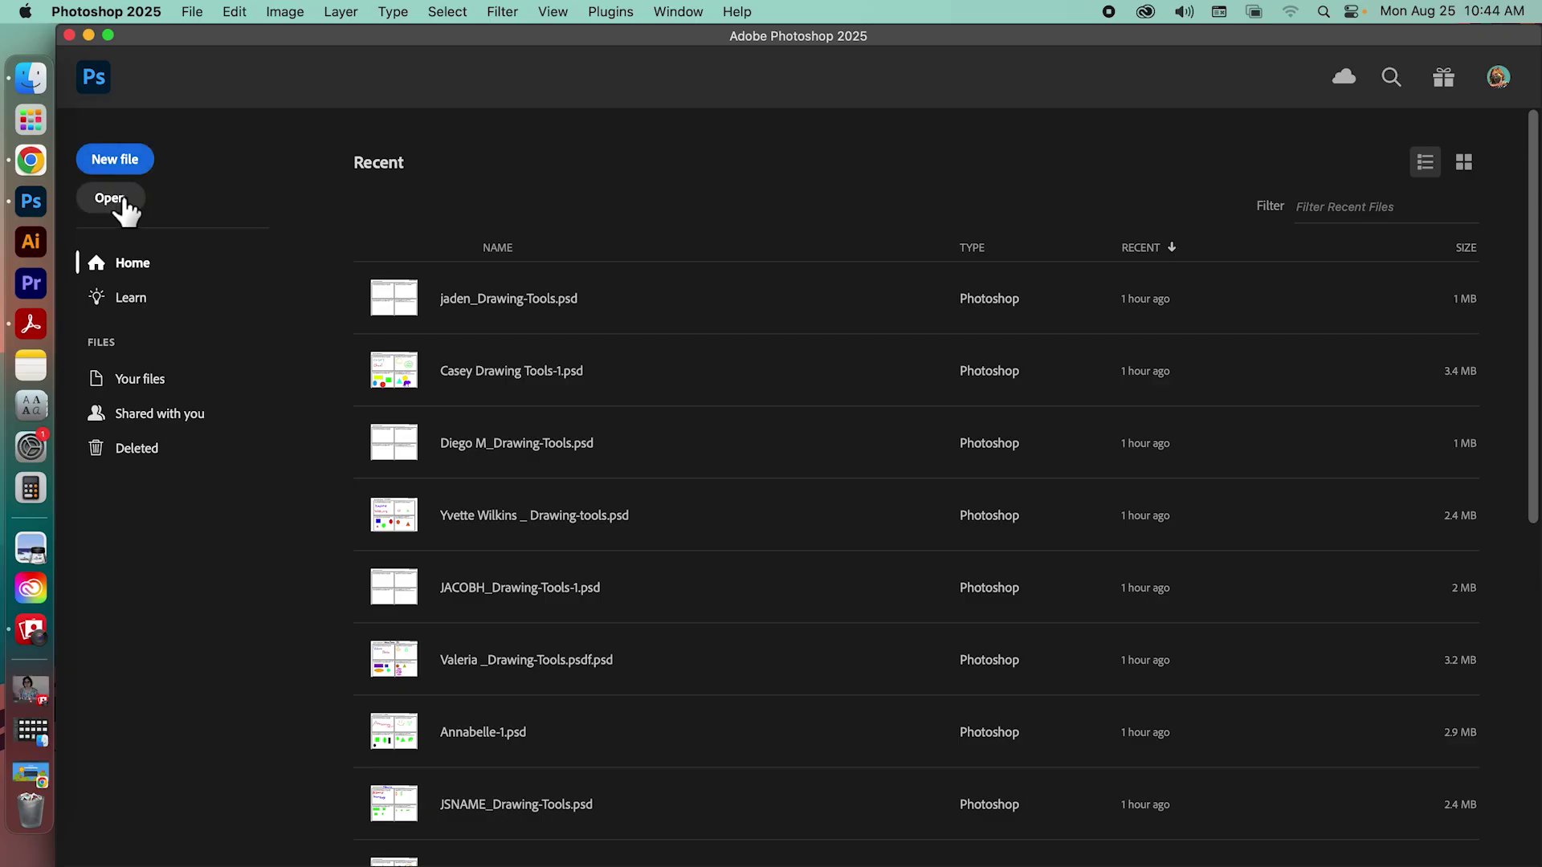
Open the JPEG picnic photo whose name starts with "pexels-august-de-riche" from the Downloads folder.
left_click(195, 12)
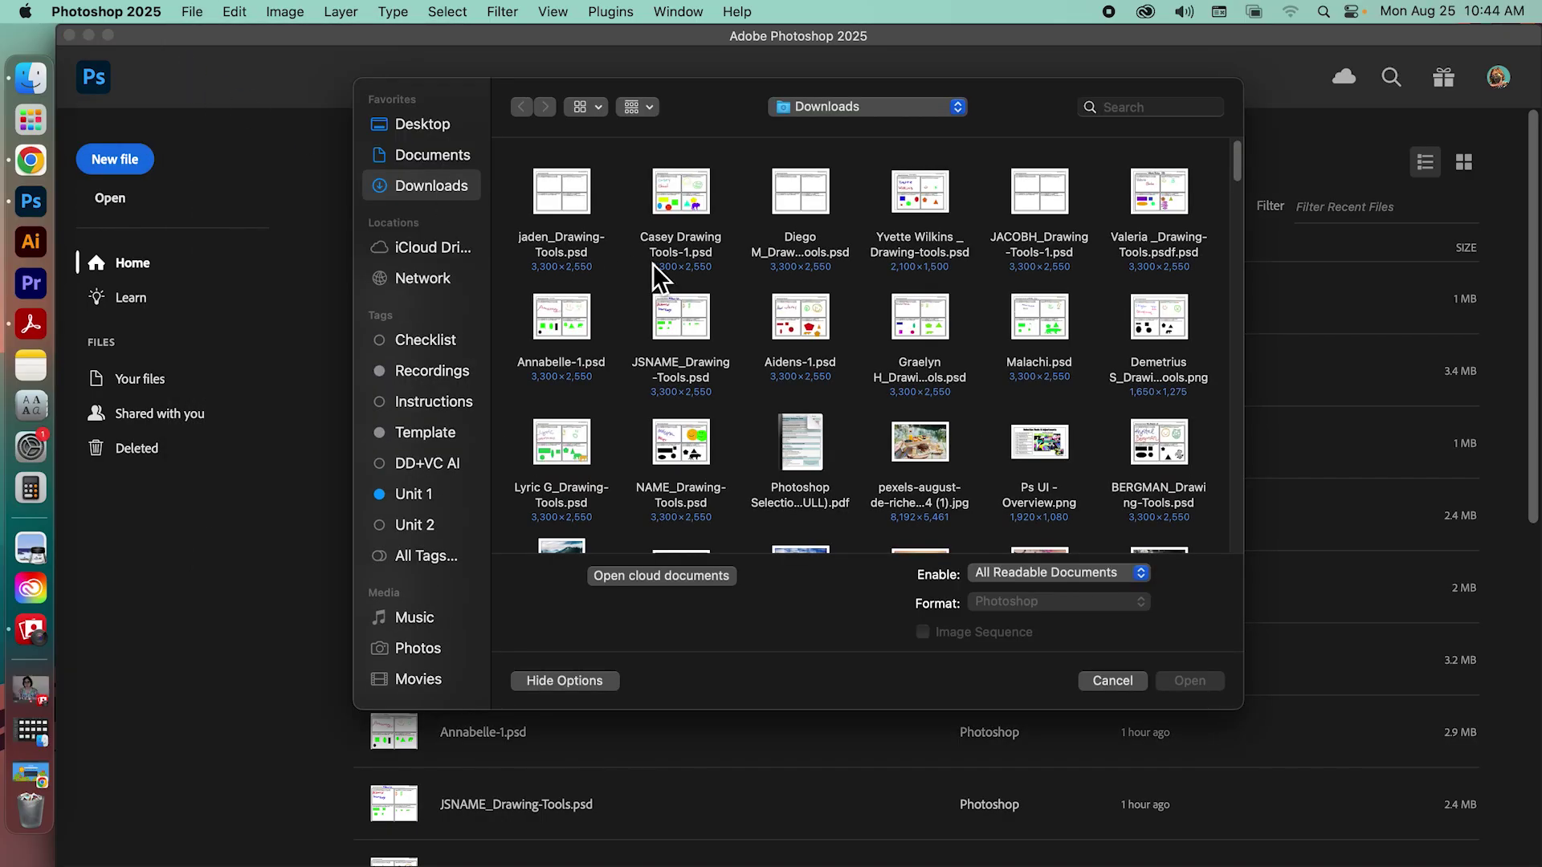
left_click(911, 437)
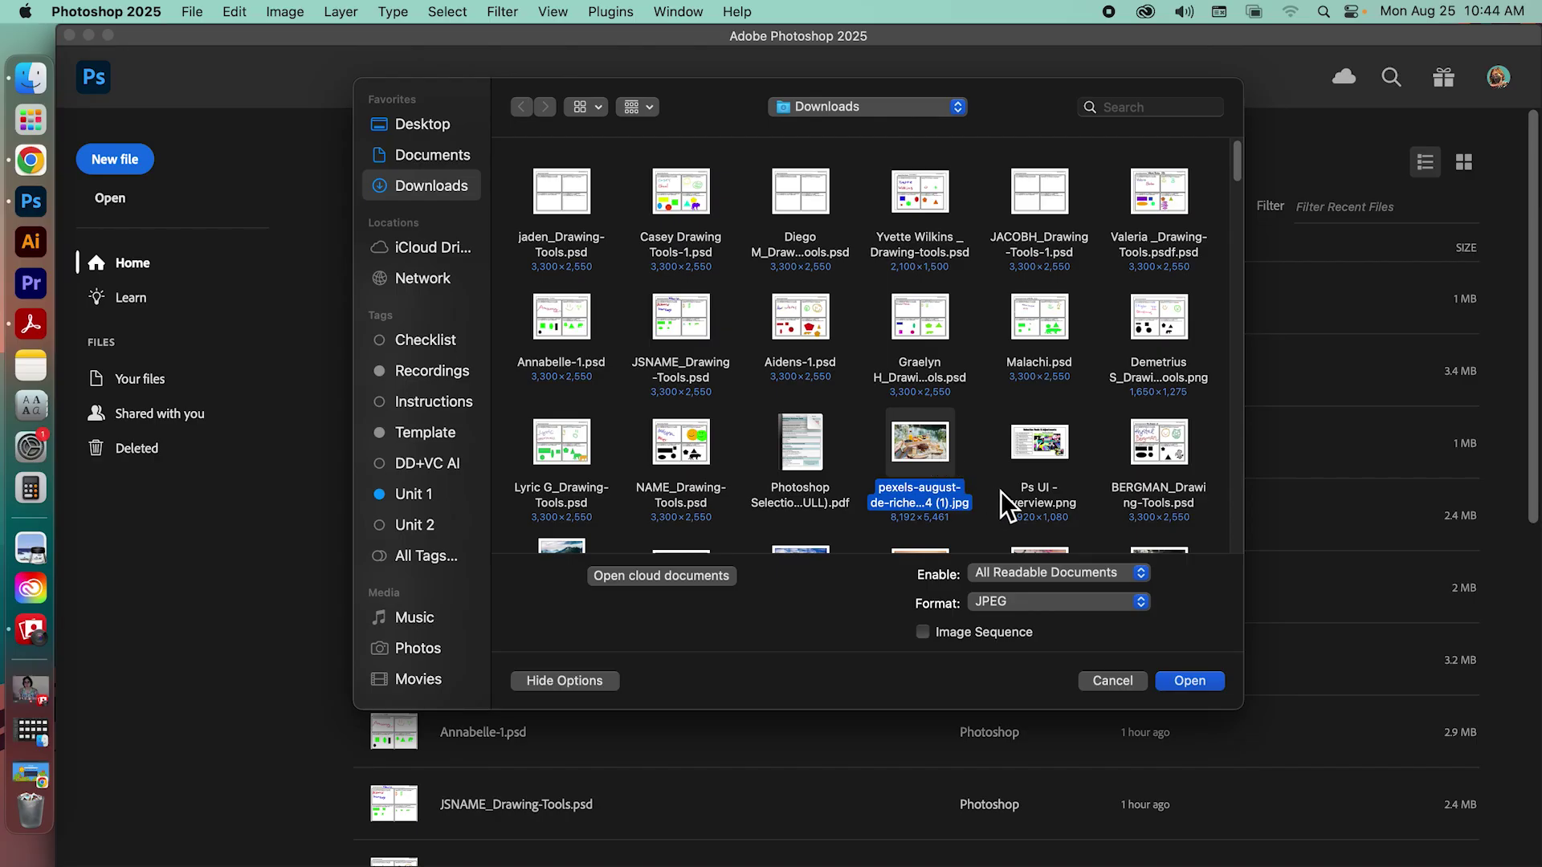
left_click(1217, 681)
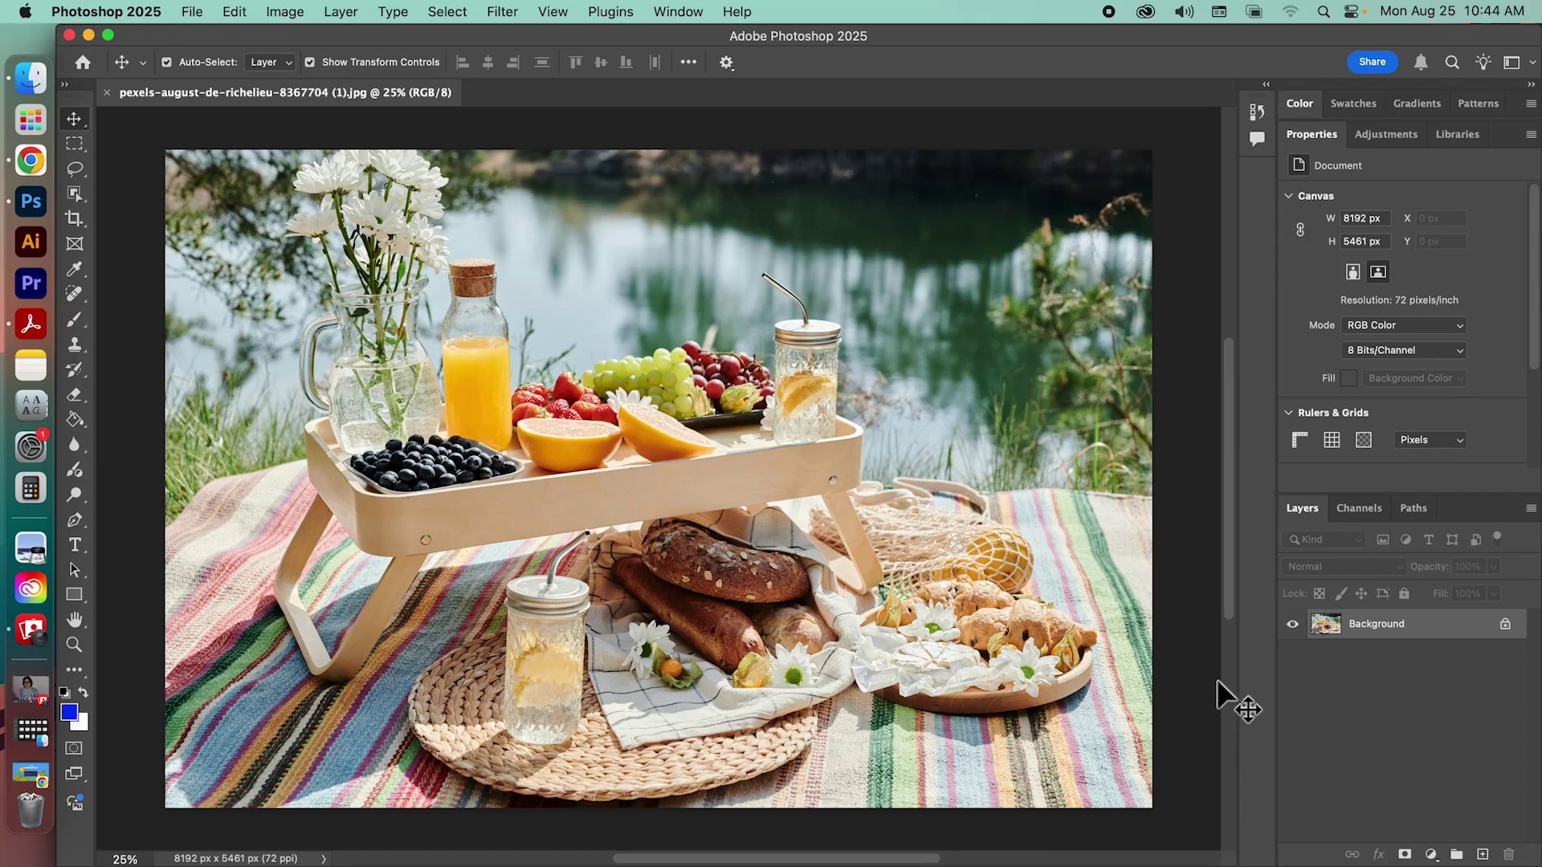
Start saving the photo as a new file and choose Photoshop as its format.
left_click(192, 12)
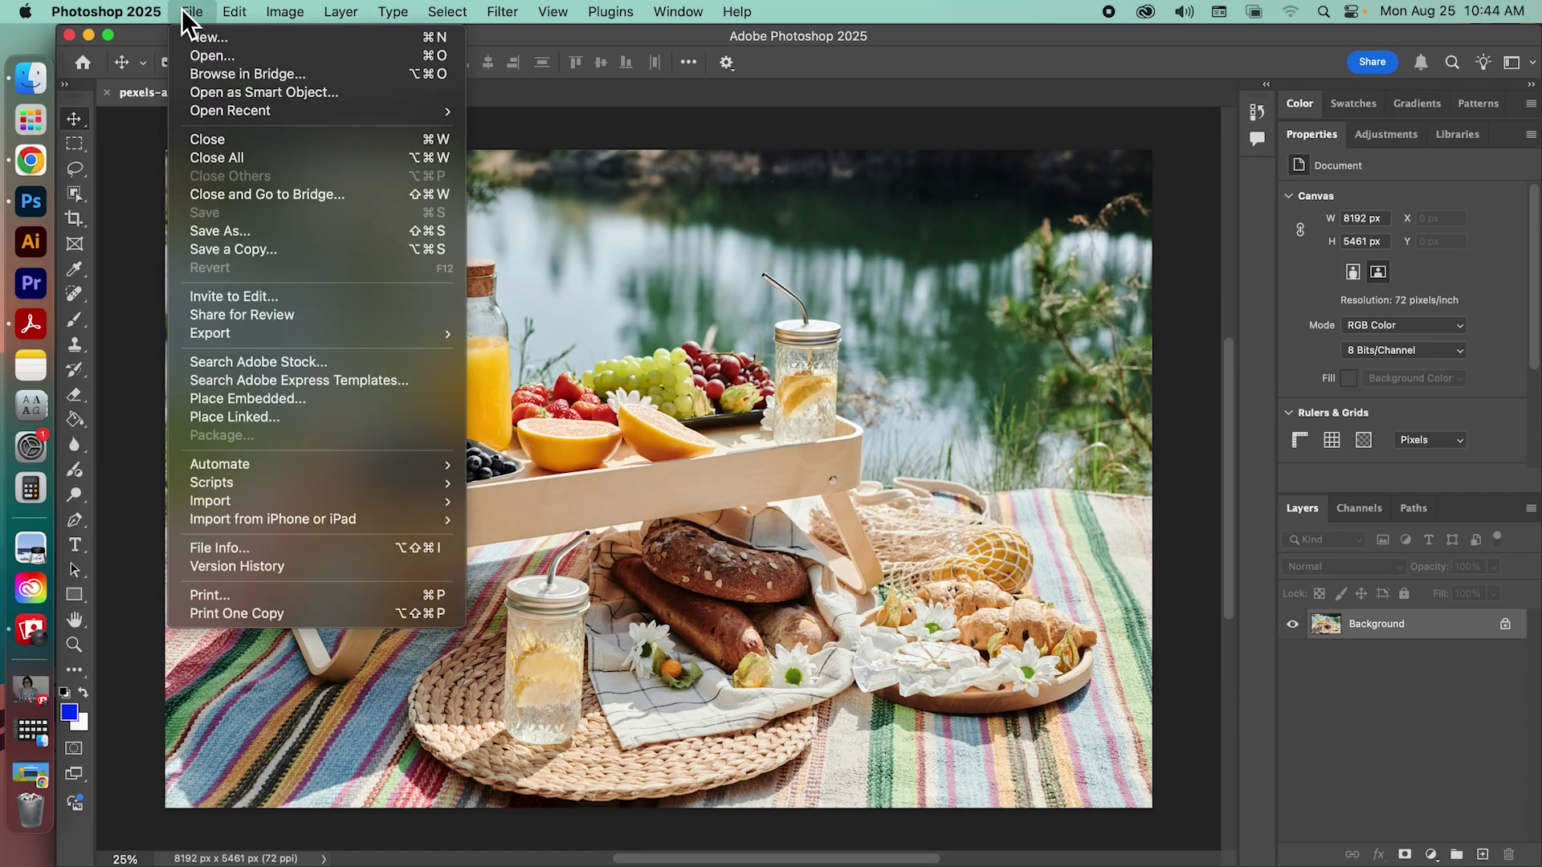
left_click(204, 232)
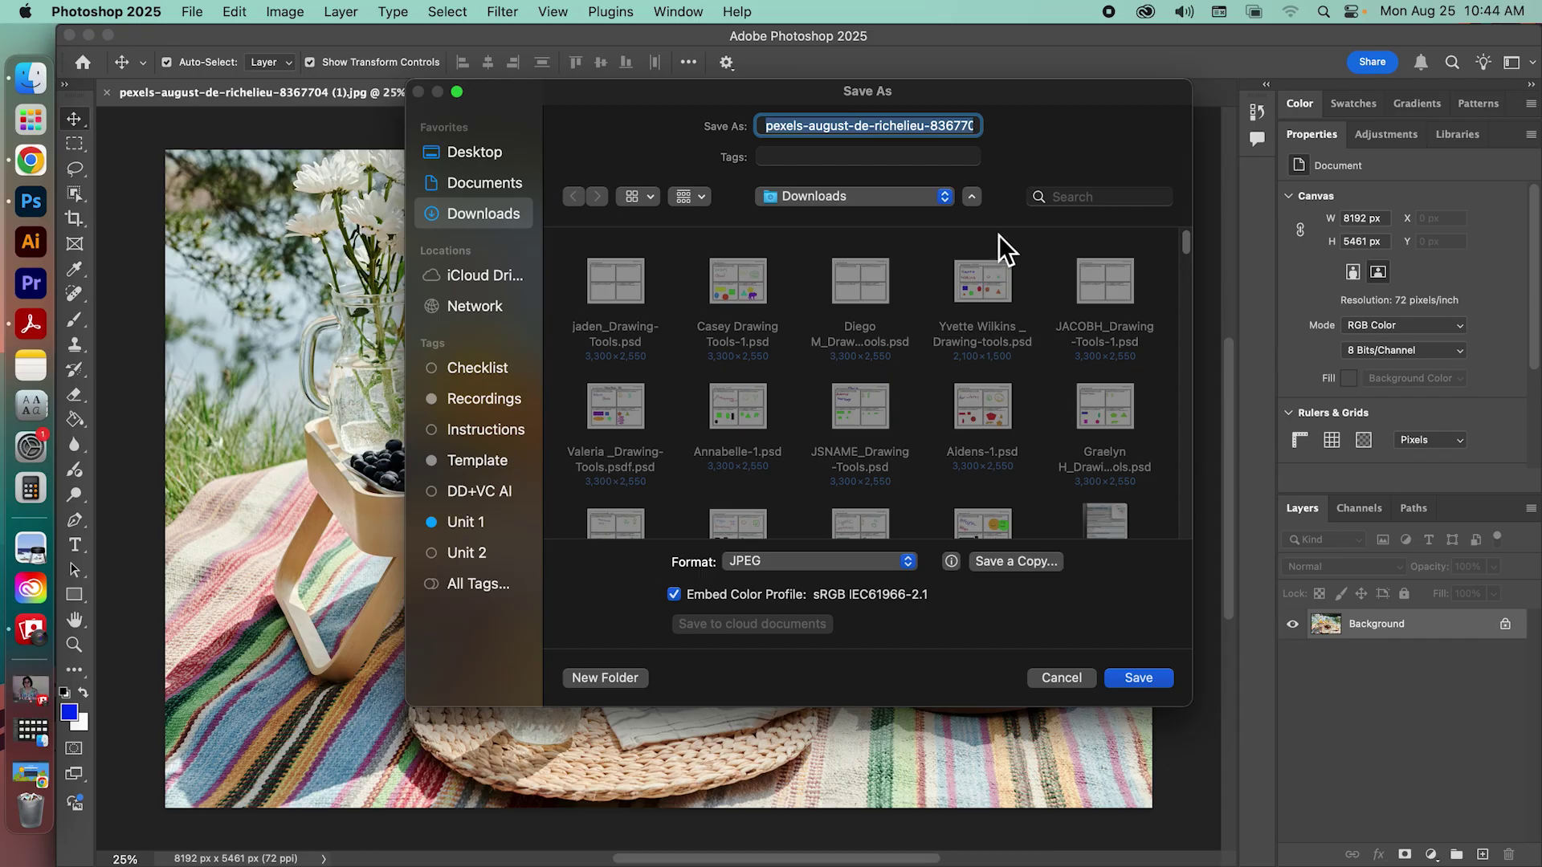
left_click(971, 196)
left_click(788, 240)
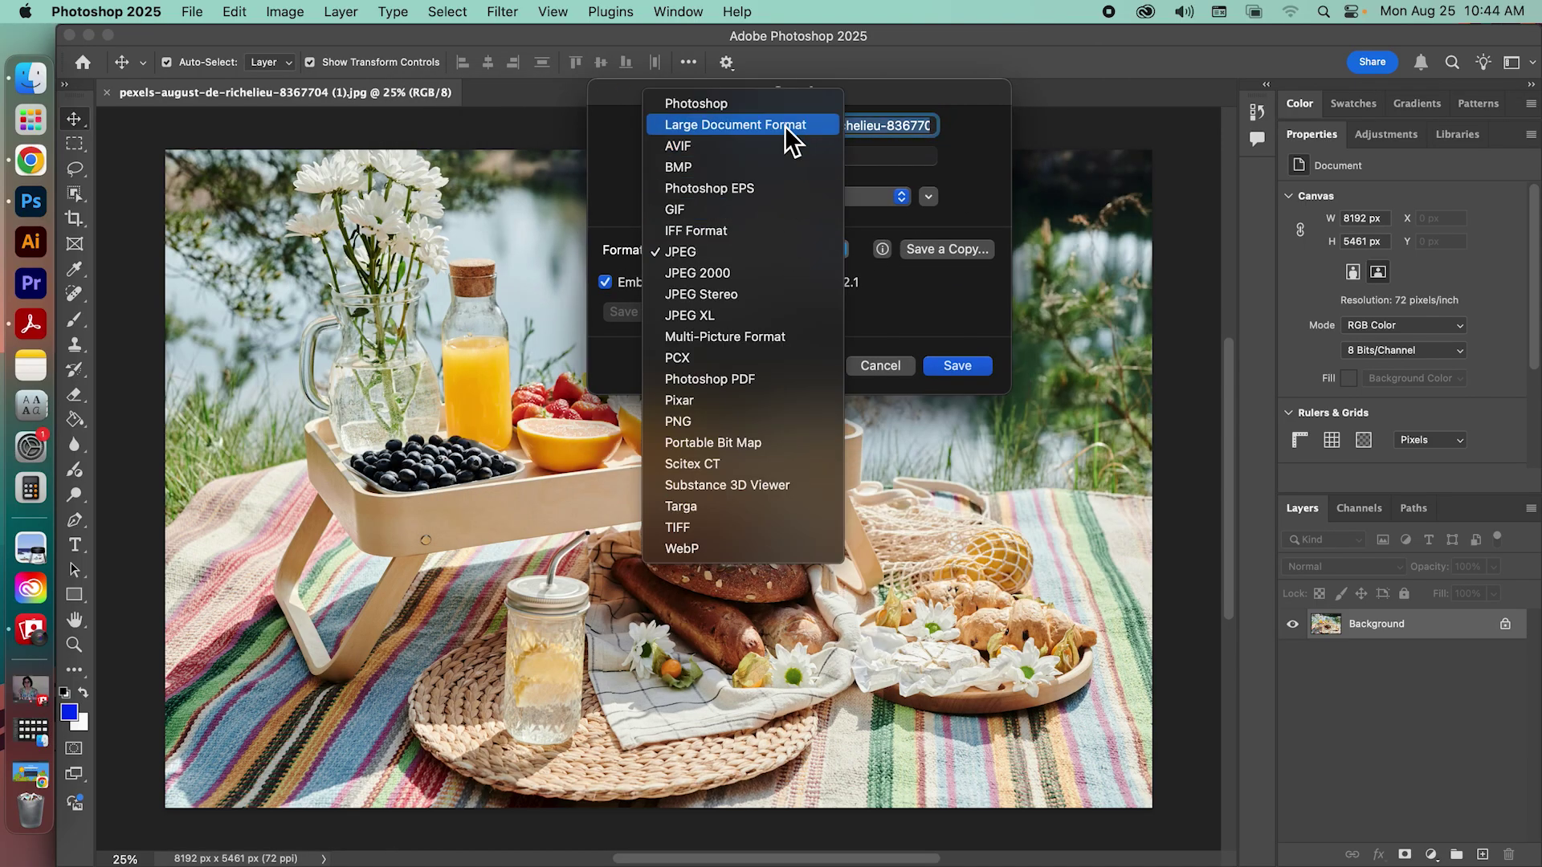
left_click(782, 108)
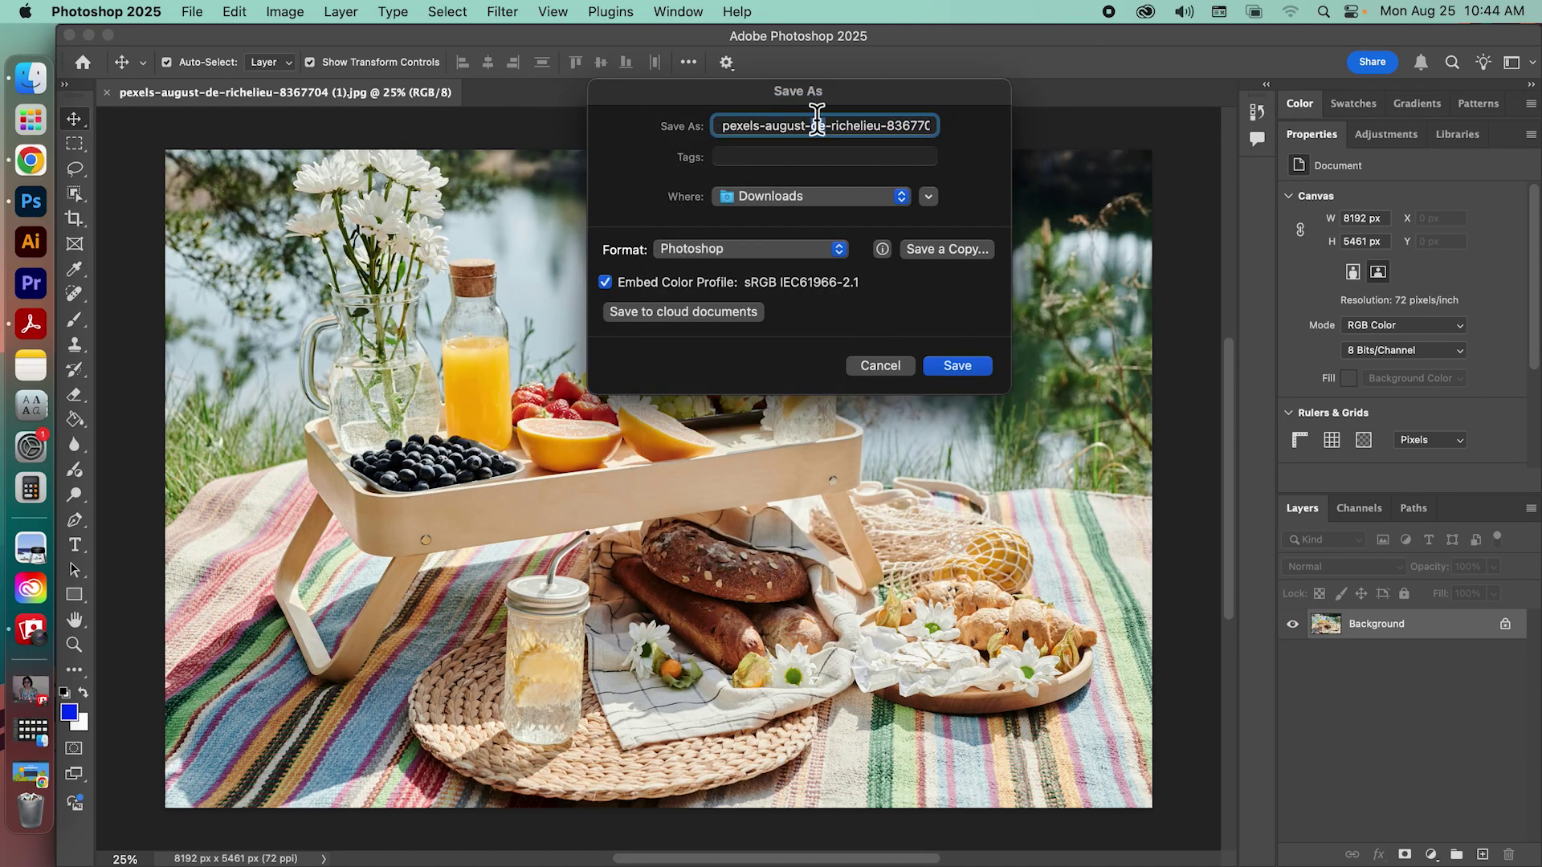
Name the new file with the owner's surname followed by "_selection".
type("Bewsing")
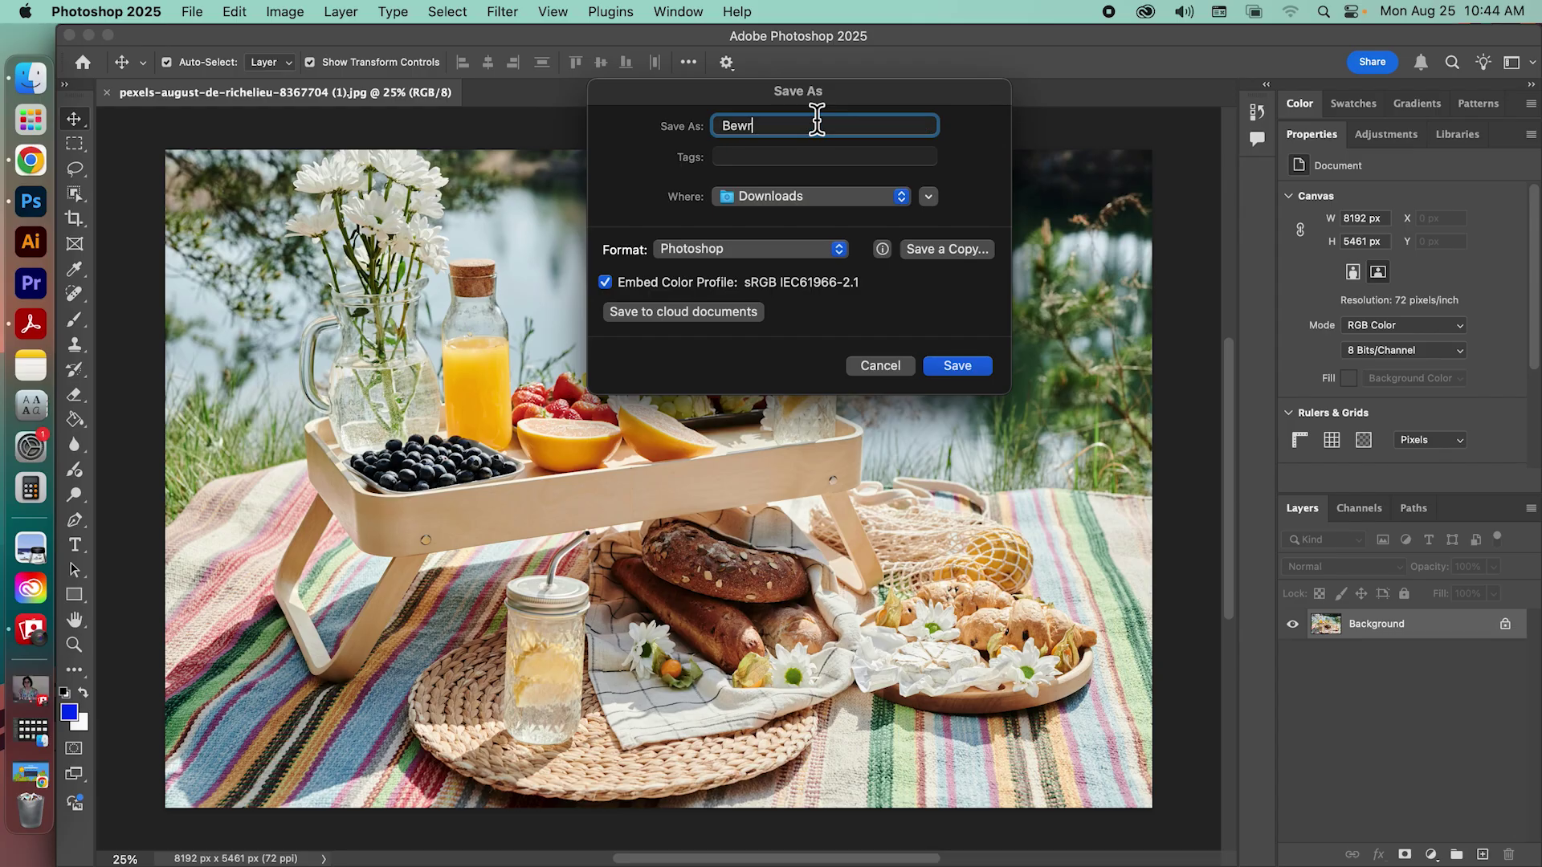
key("BackSpace")
key("BackSpace")
key("BackSpace")
key("BackSpace")
key("BackSpace")
type("rgman-selection")
key("BackSpace")
type("_")
left_click(849, 123)
Choose the Desktop as the destination folder and save the Photoshop file.
left_click(807, 248)
left_click(807, 248)
left_click(828, 197)
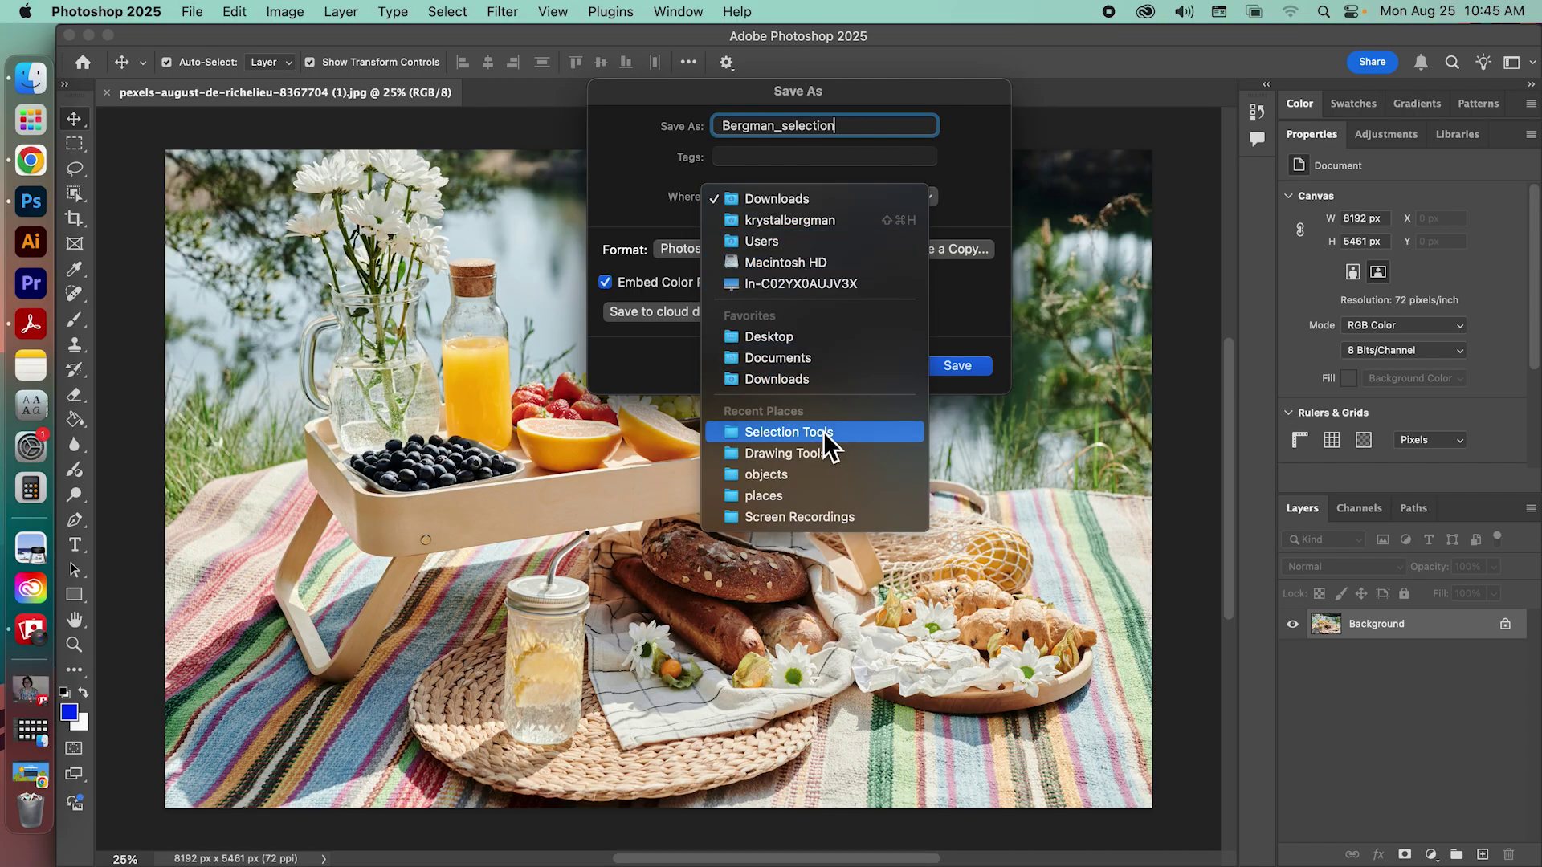
left_click(839, 338)
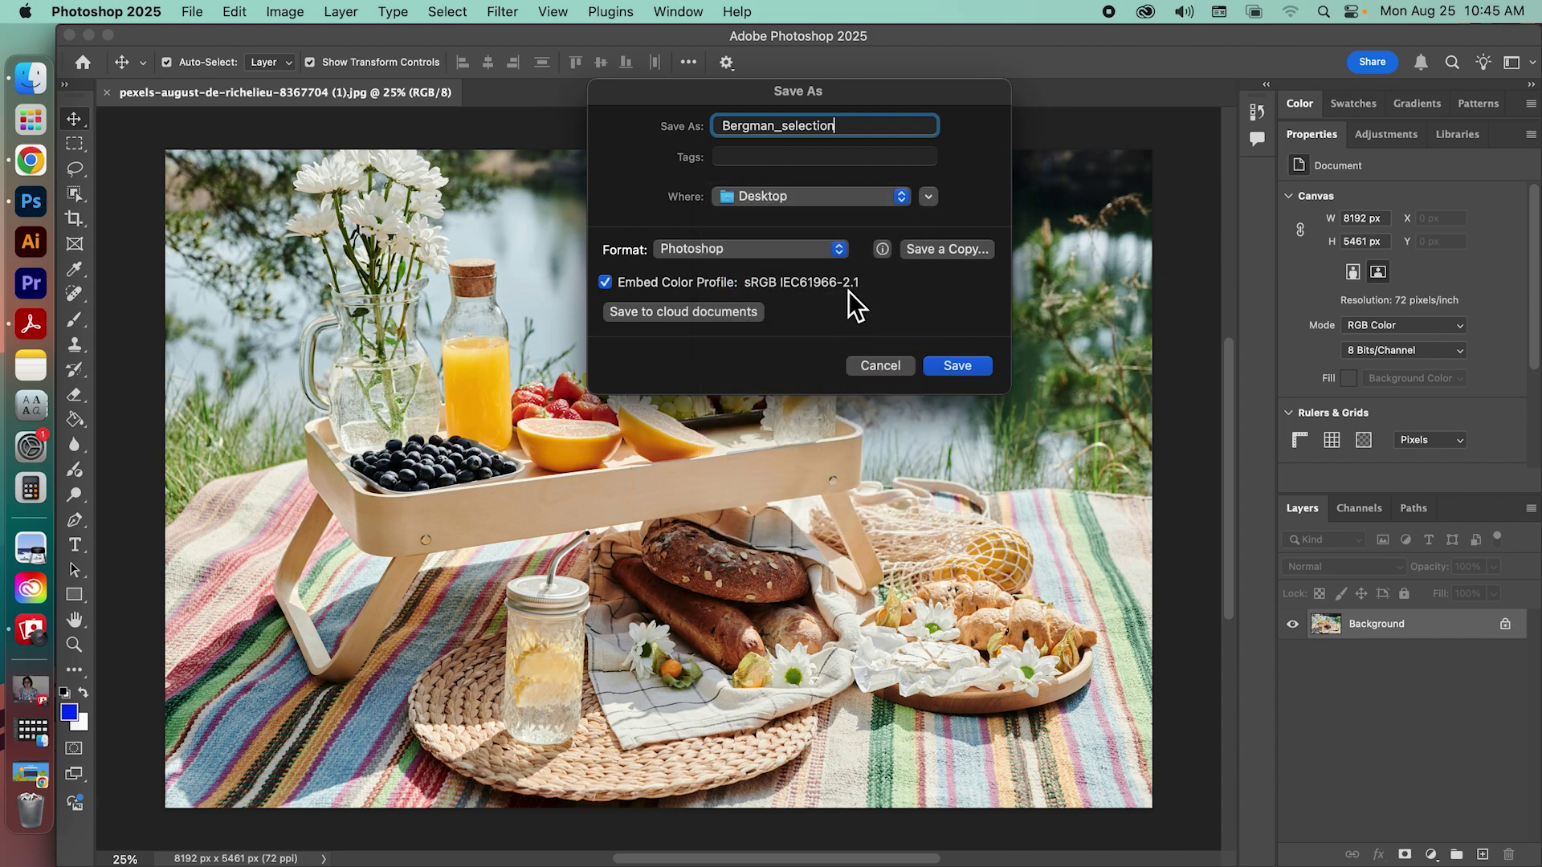
left_click(974, 367)
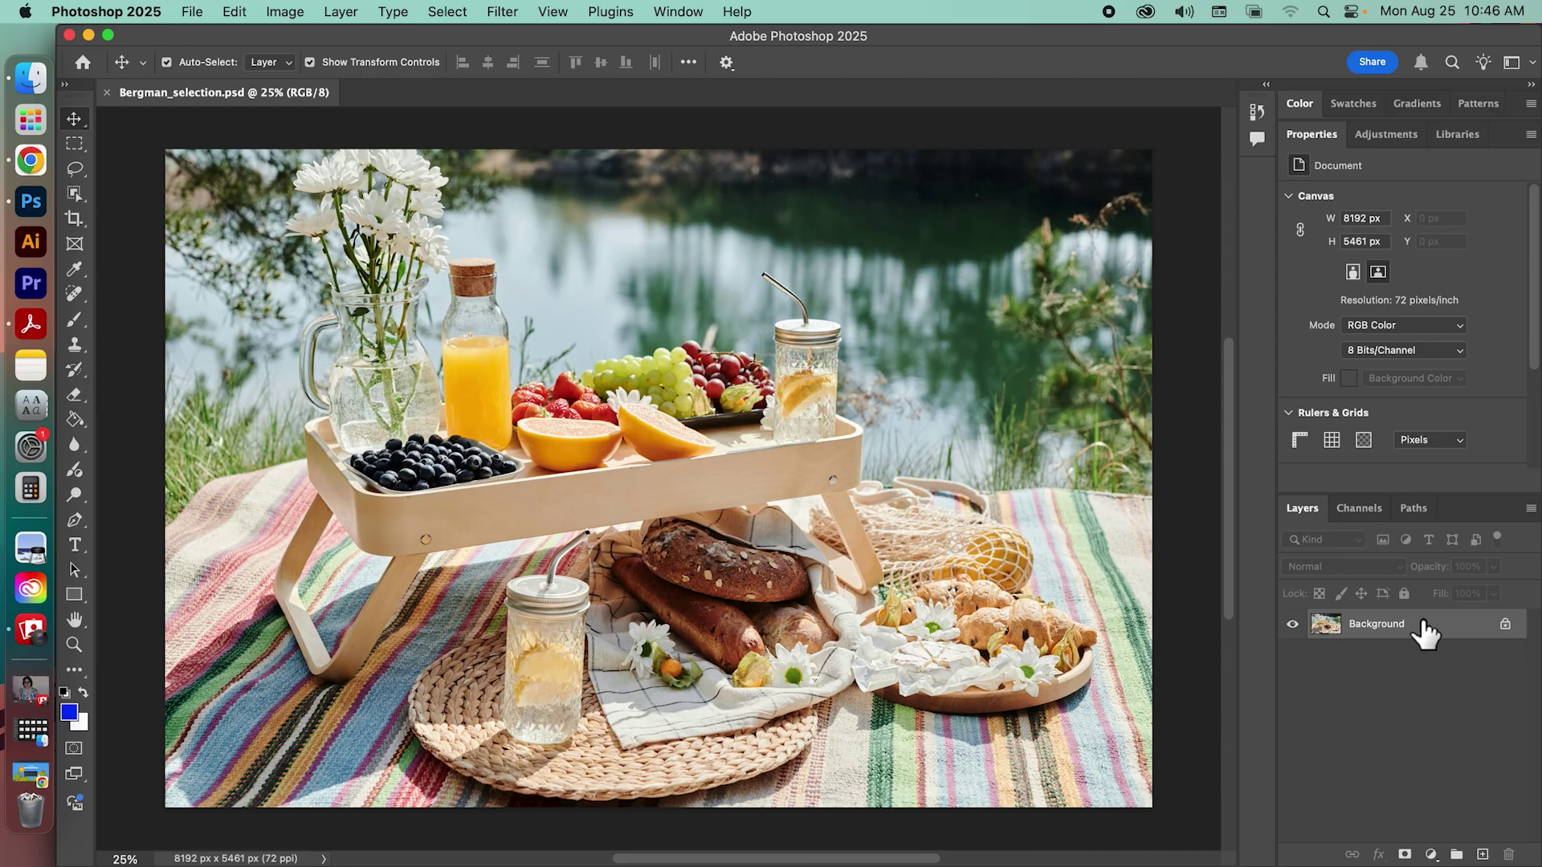
Convert the locked Background layer into an editable layer named "photo".
mouse_move(1424, 632)
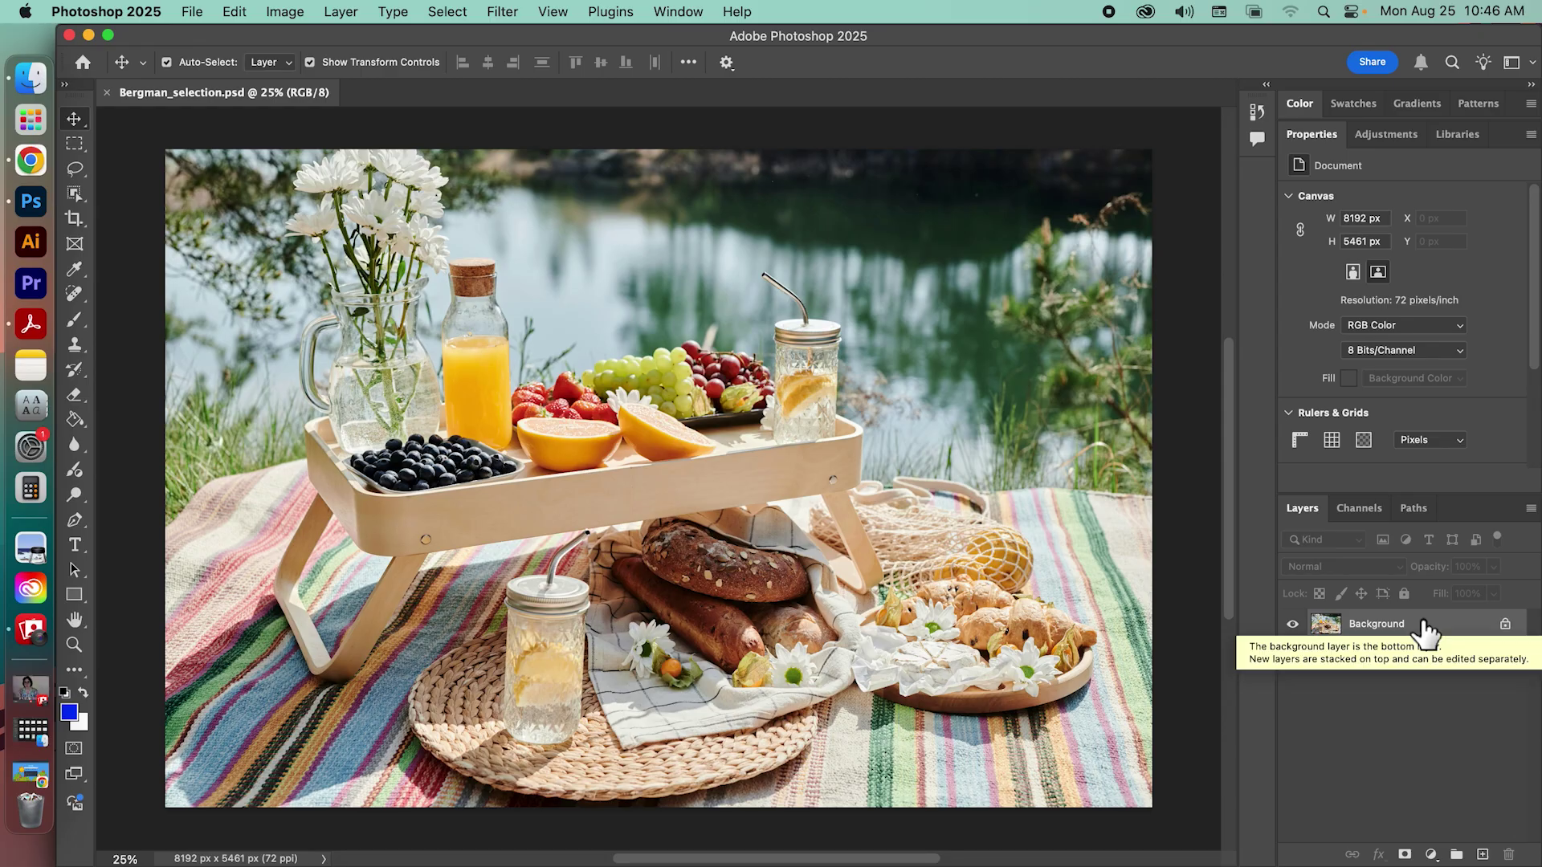
mouse_move(1514, 630)
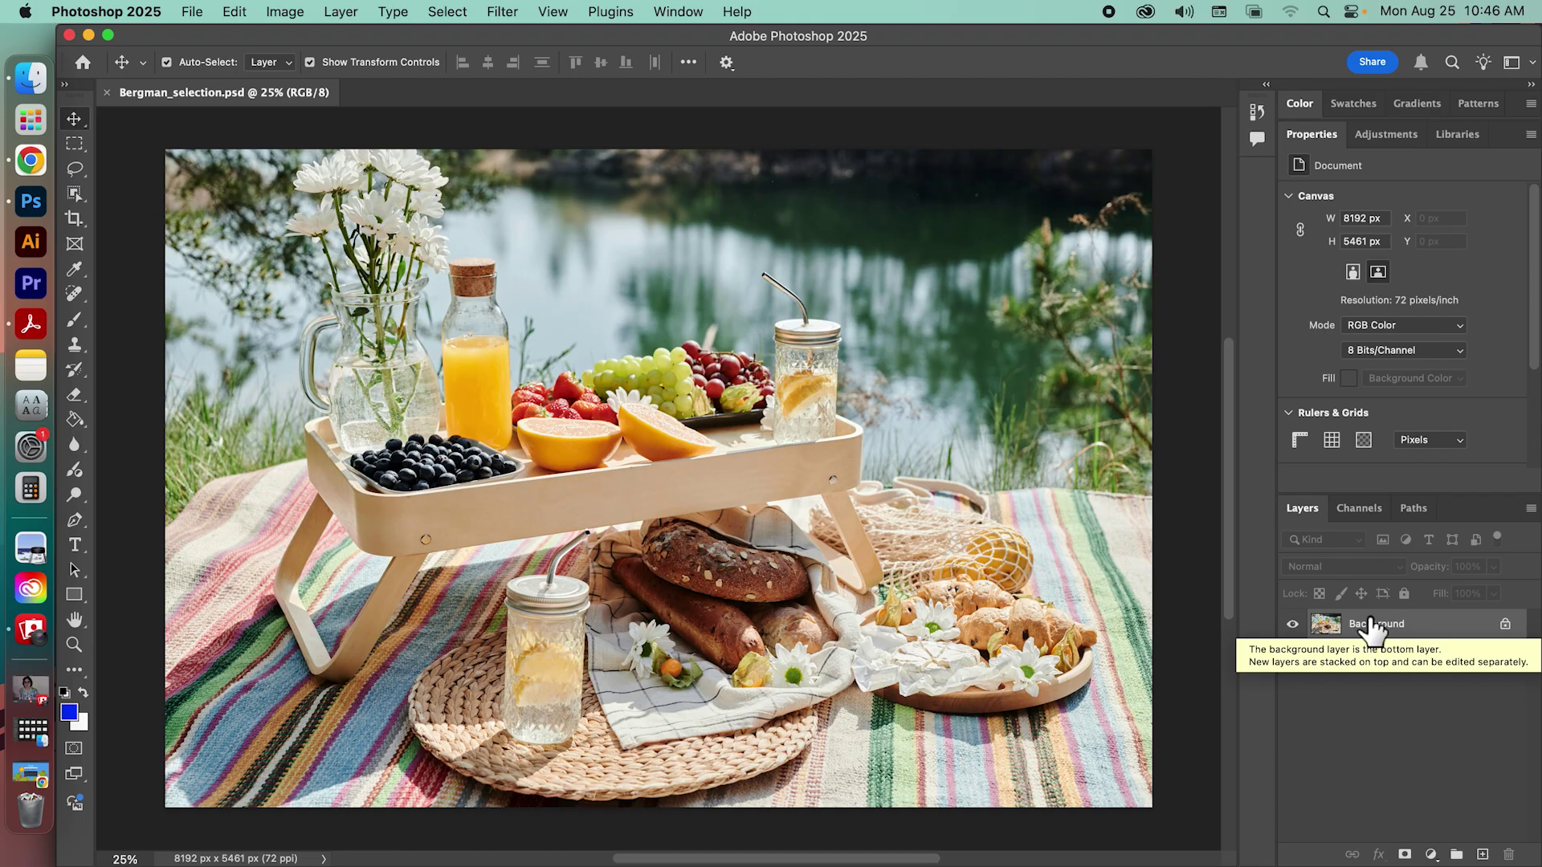
double_click(1459, 607)
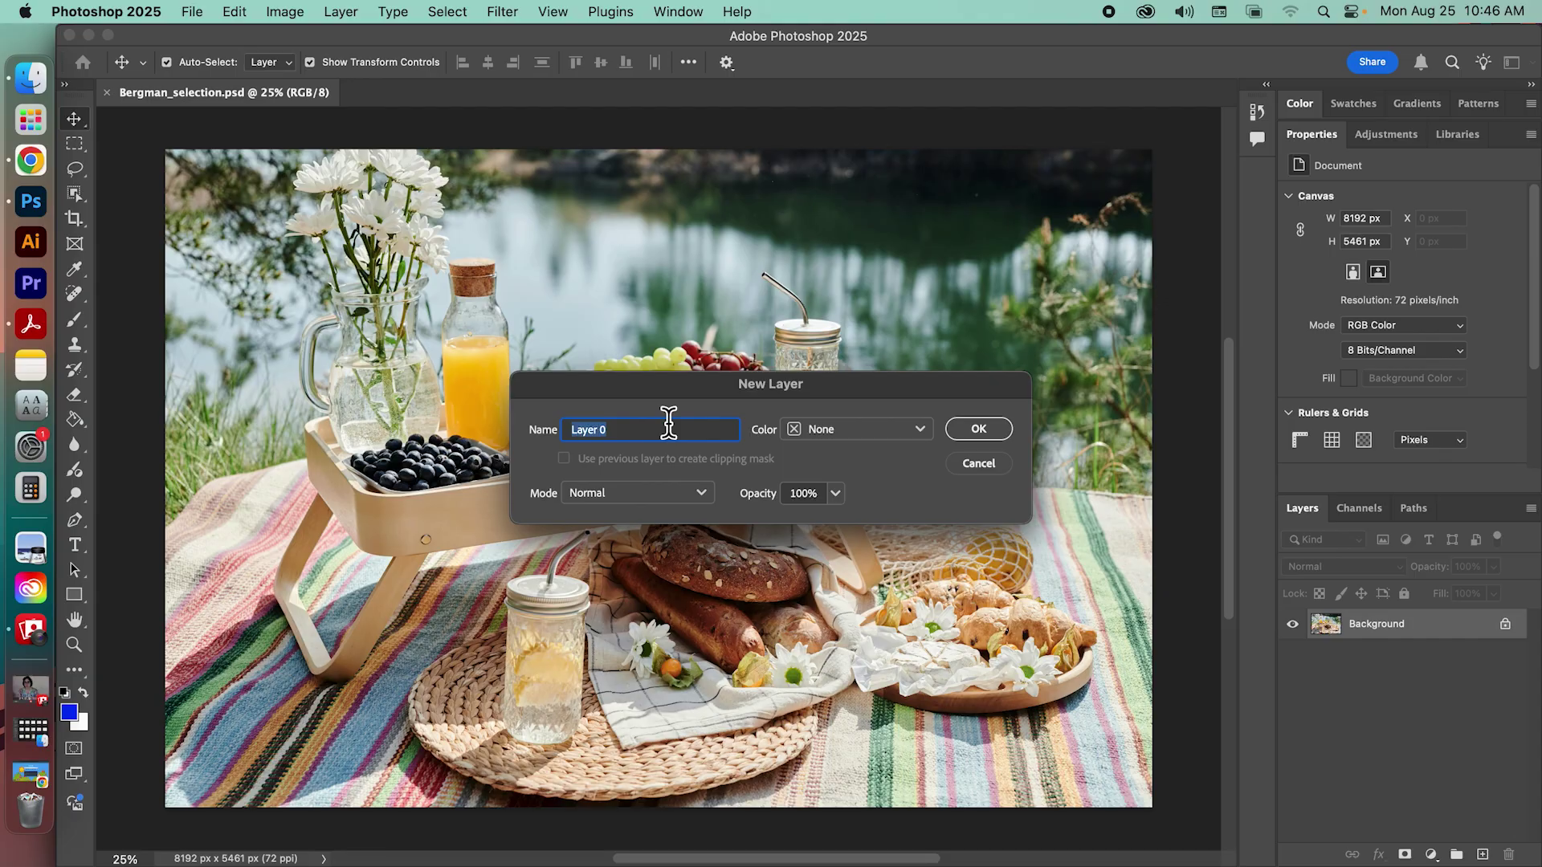
key("BackSpace")
type("photo")
key("Return")
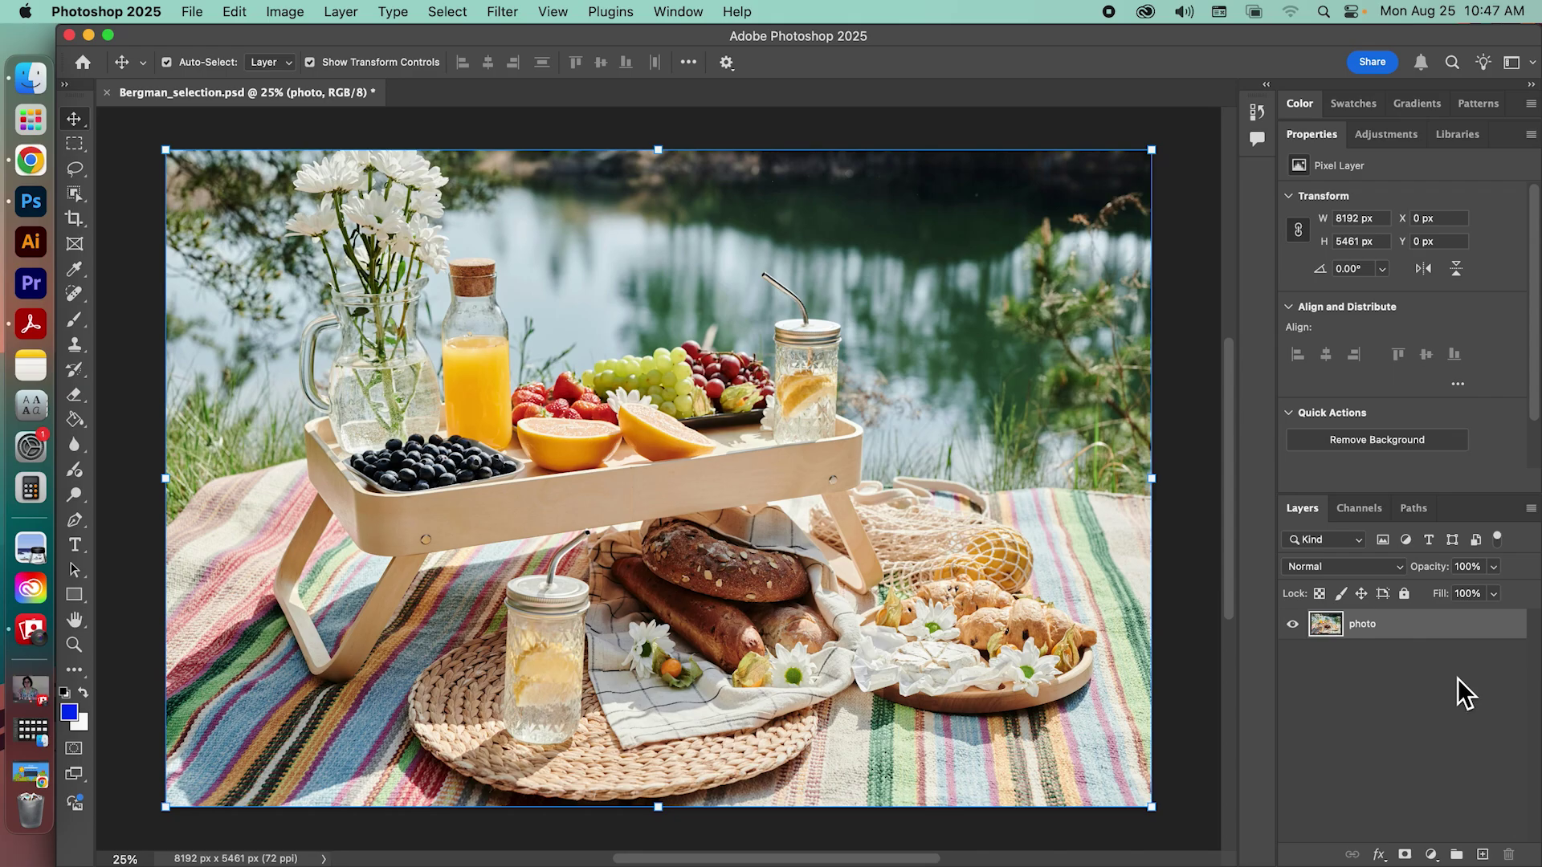
Duplicate the photo layer as "photo copy" within the same document and delete the copy.
right_click(1410, 614)
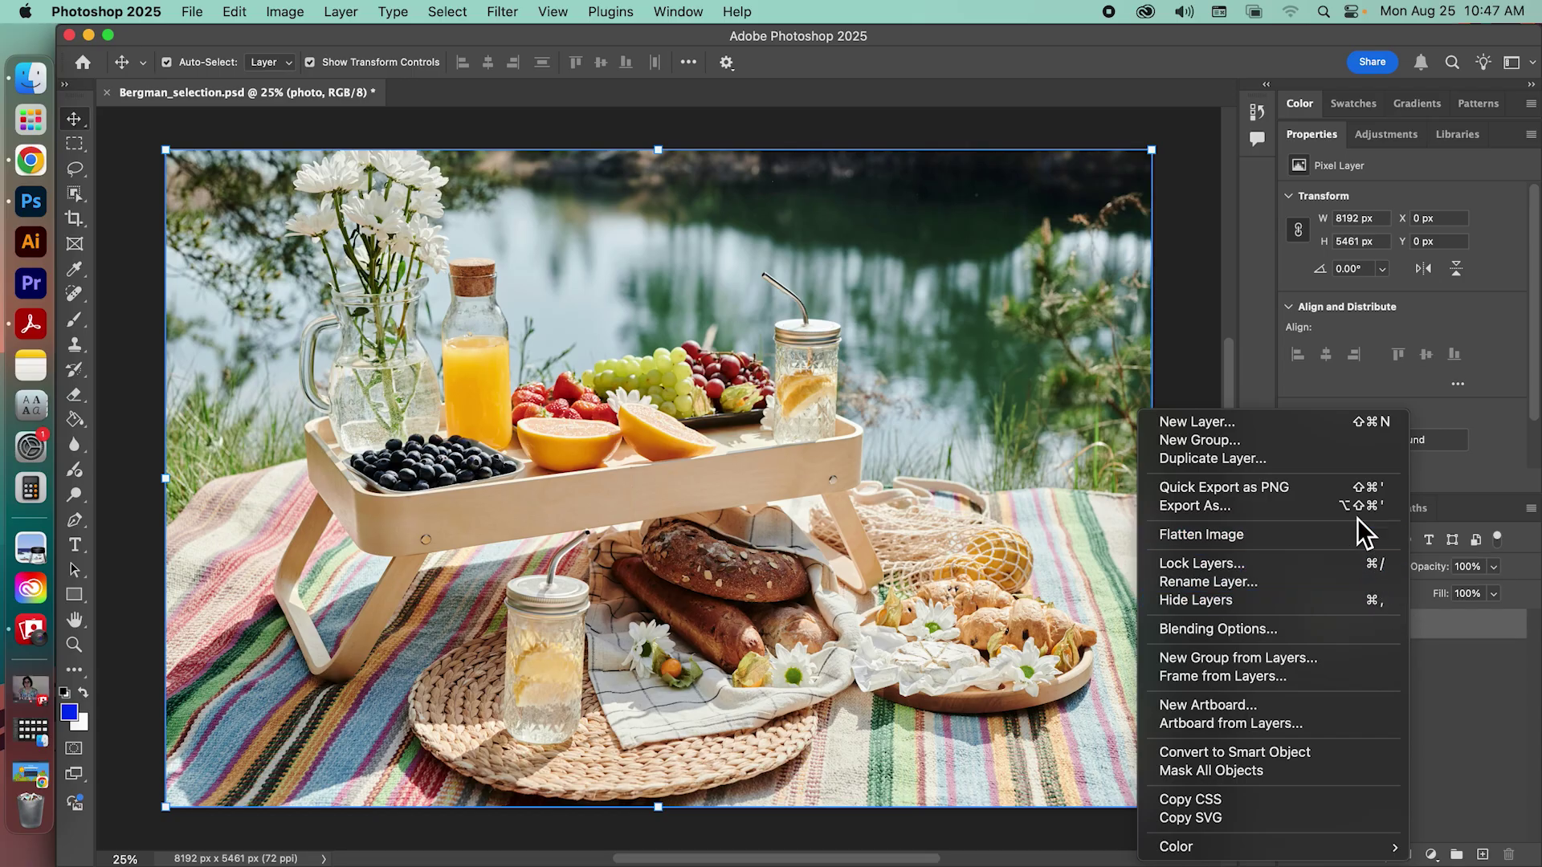
left_click(1351, 464)
left_click_drag(1135, 481, 938, 386)
left_click(843, 421)
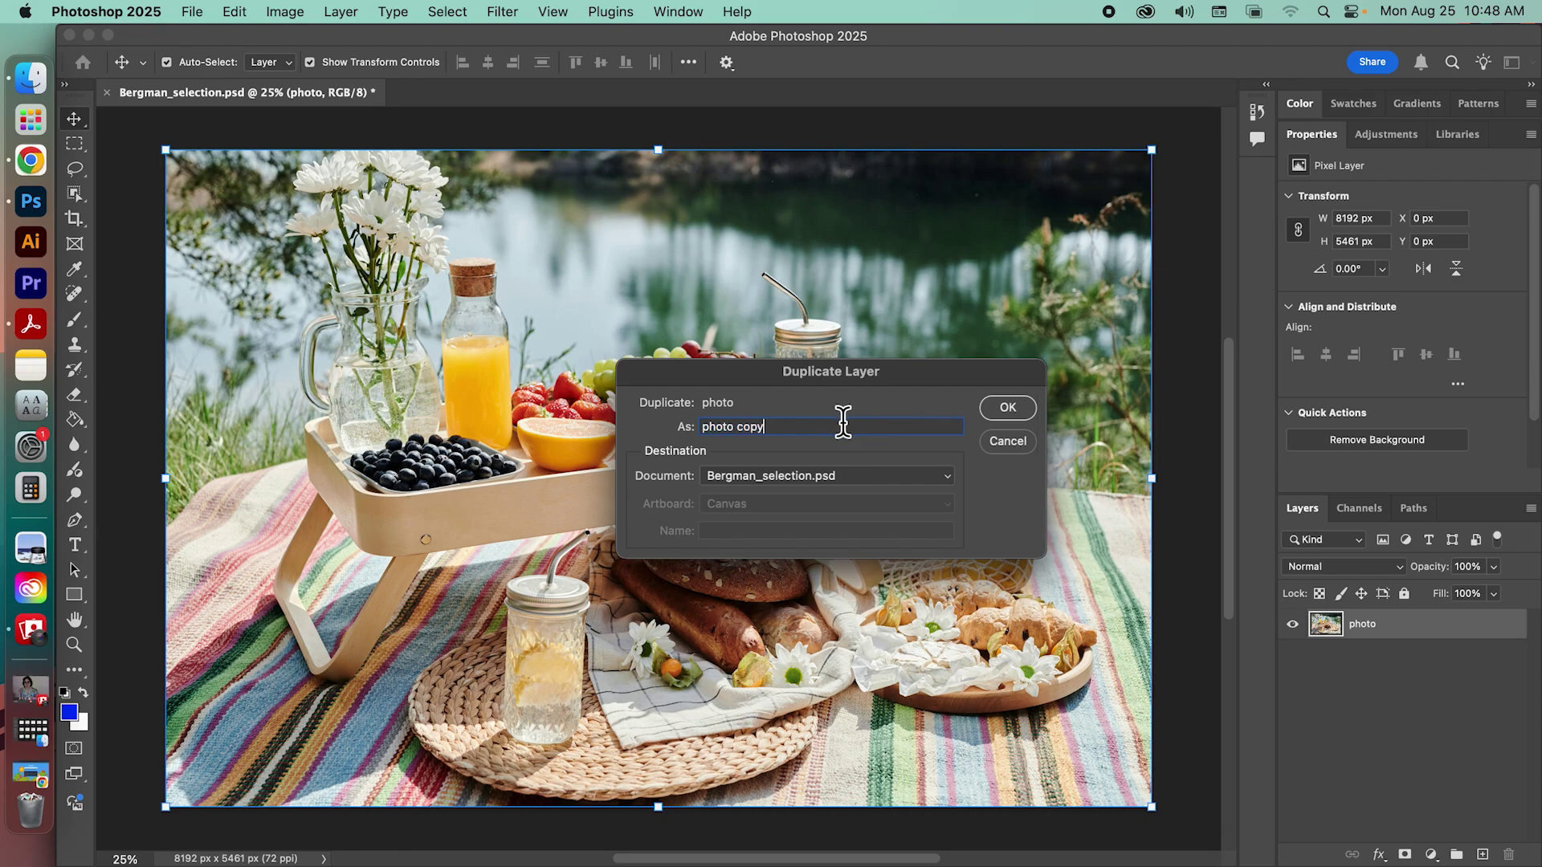
left_click(1005, 406)
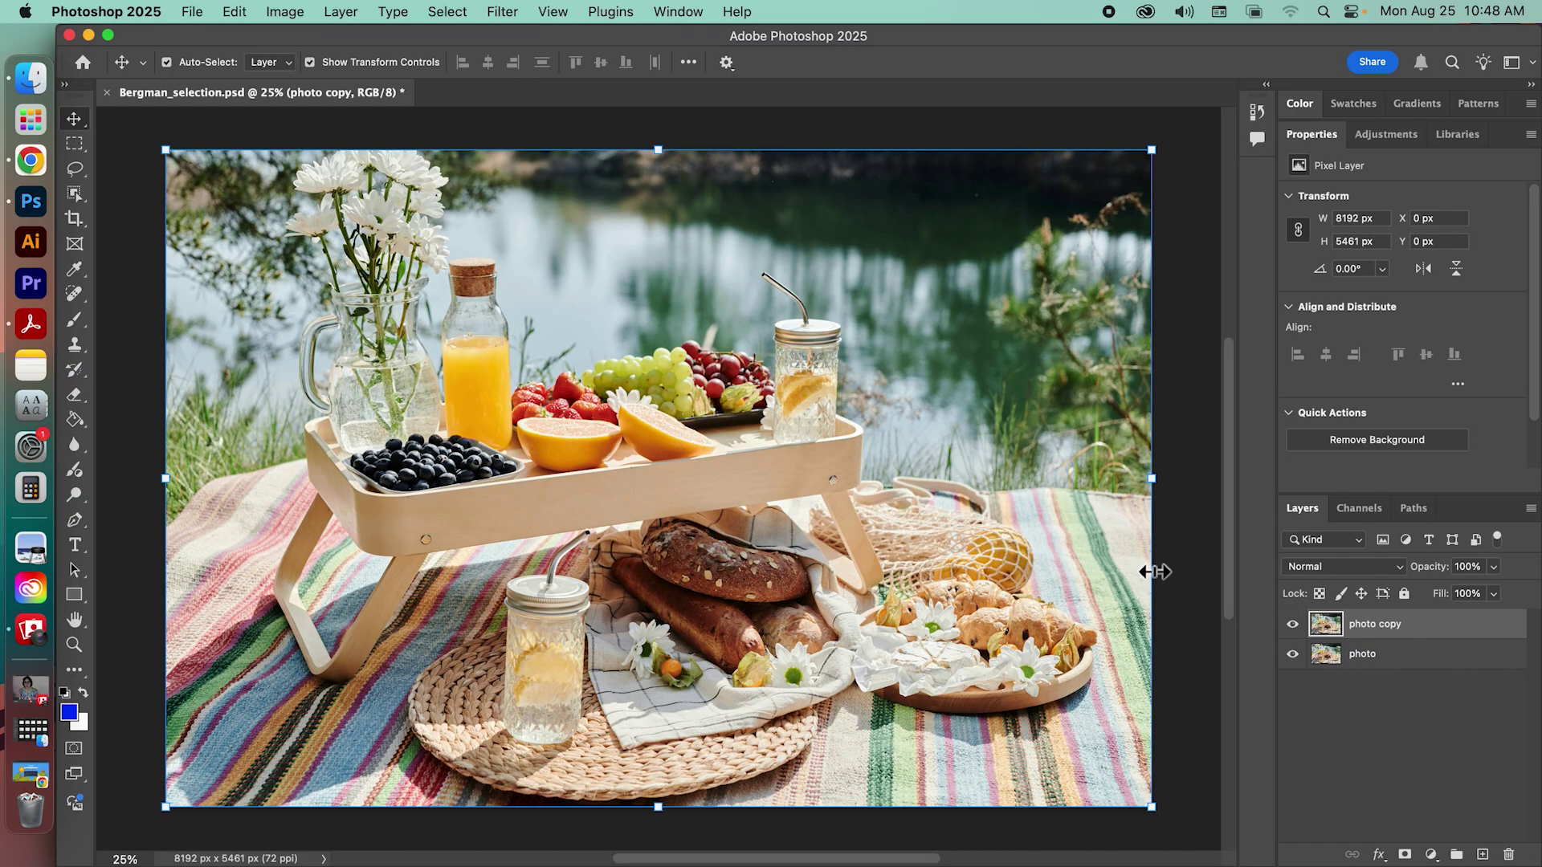
key("Delete")
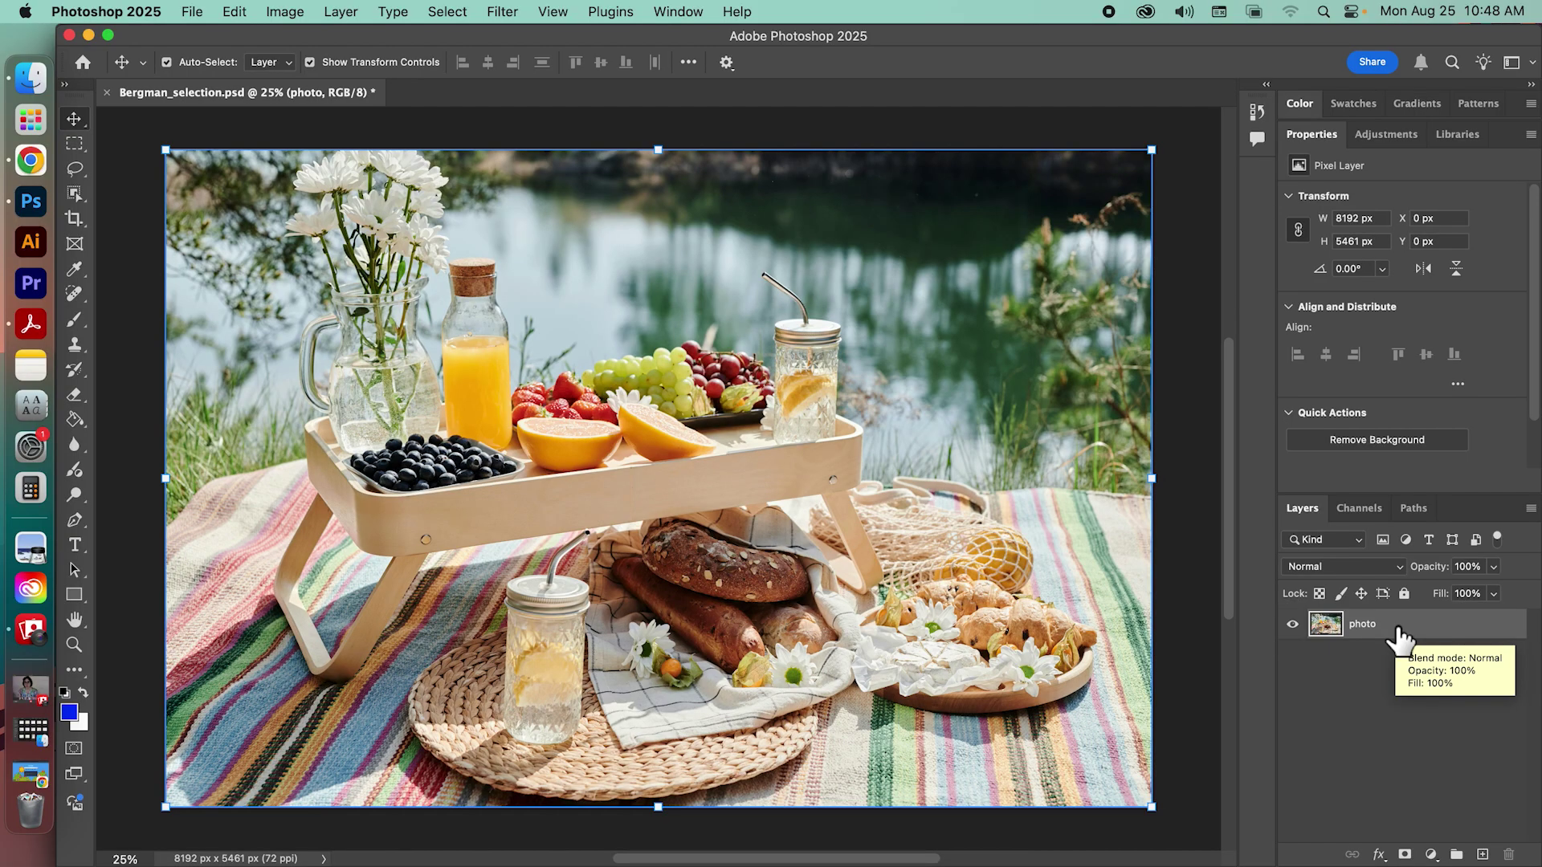
Duplicate the photo layer directly in the layer stack and undo the duplication.
left_click_drag(1399, 636, 1482, 856)
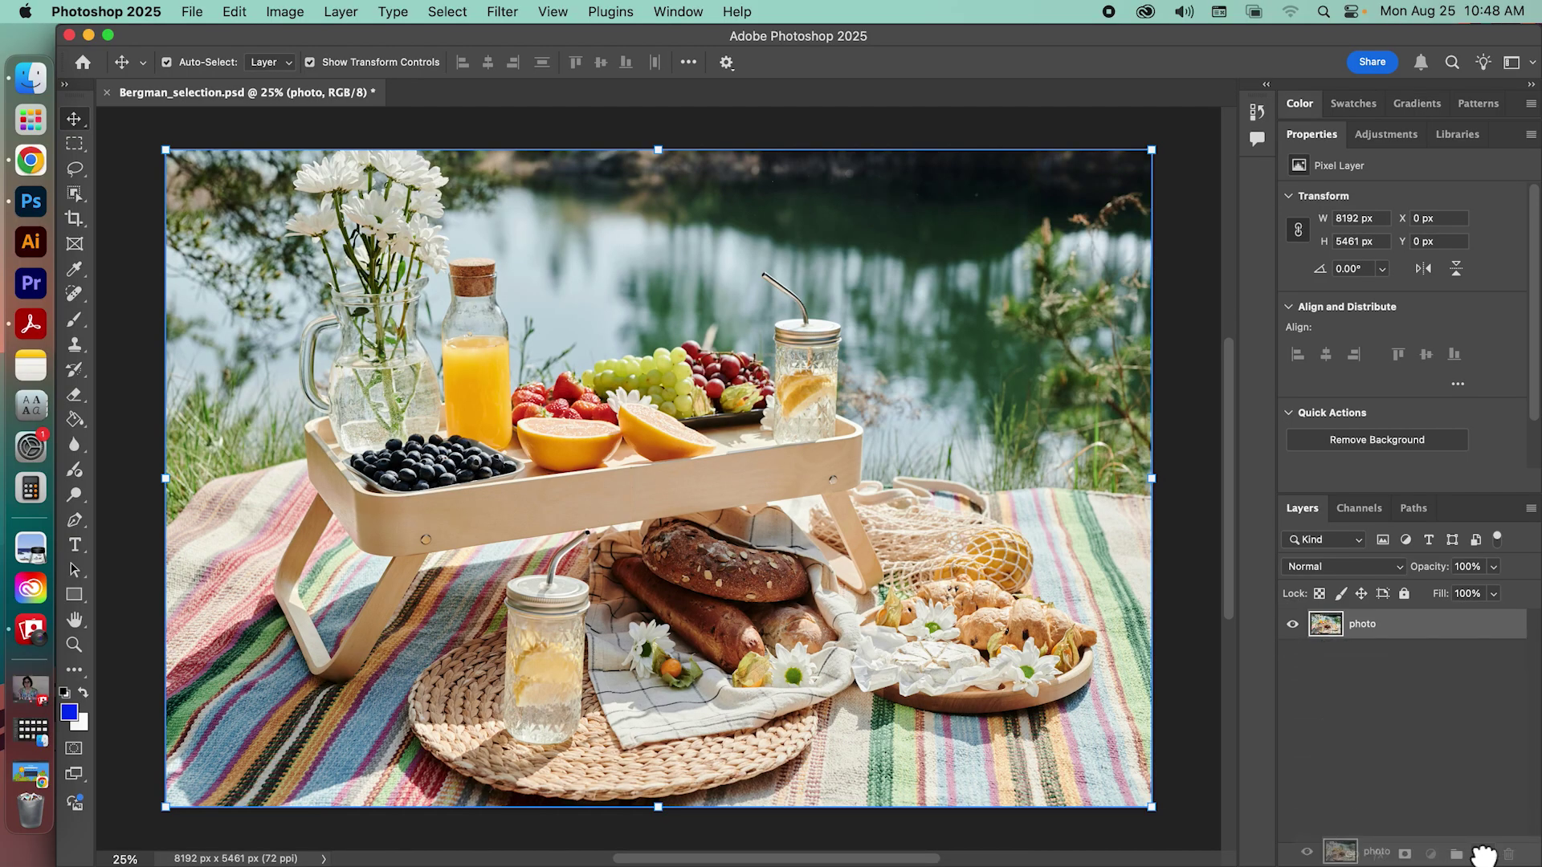
left_click_drag(1482, 856, 1482, 855)
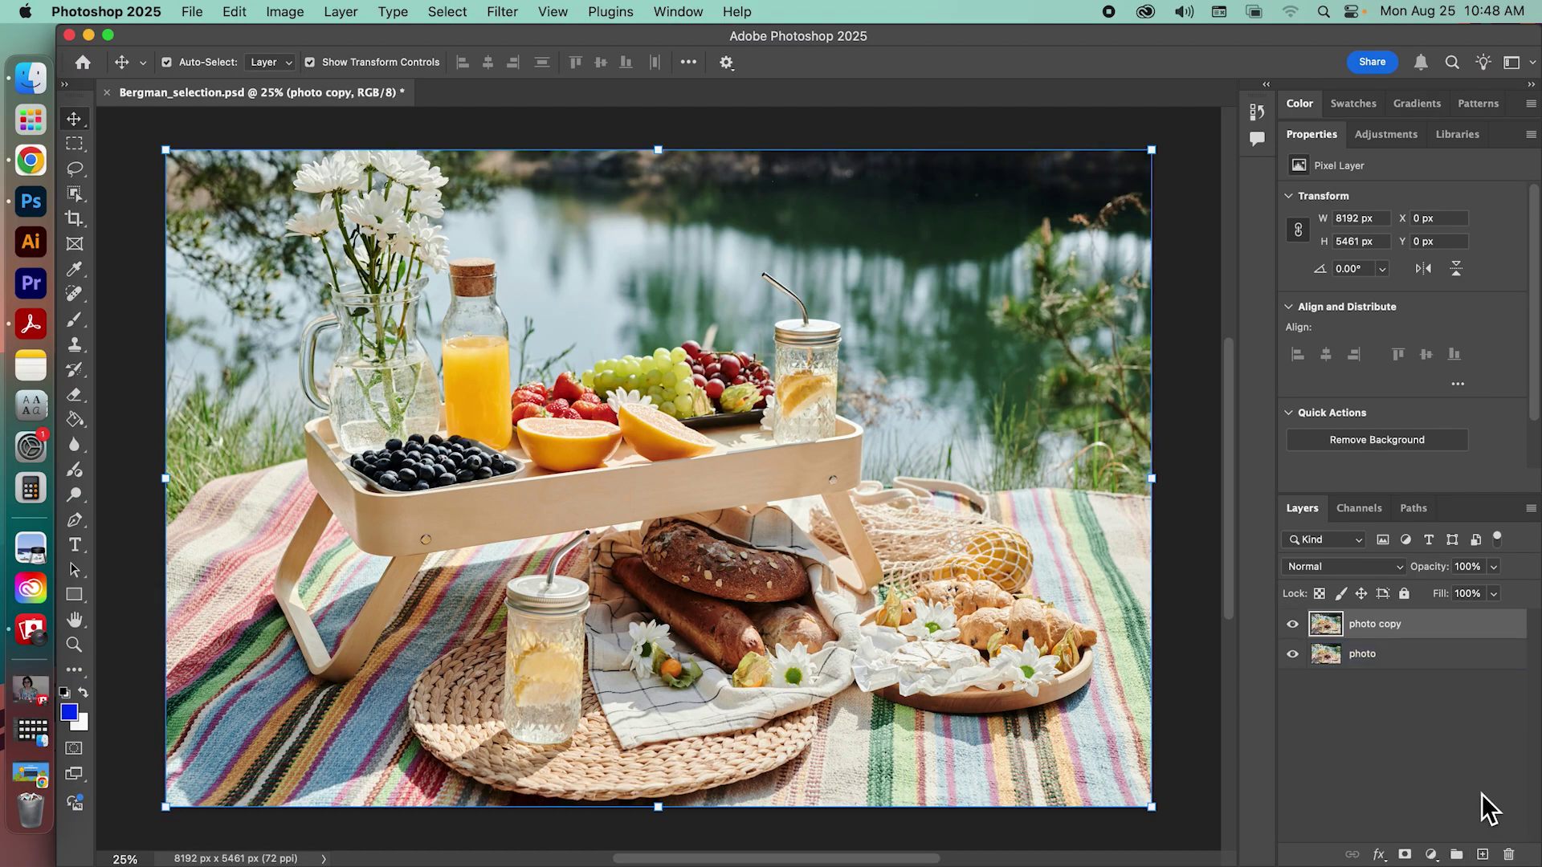
key("super+z")
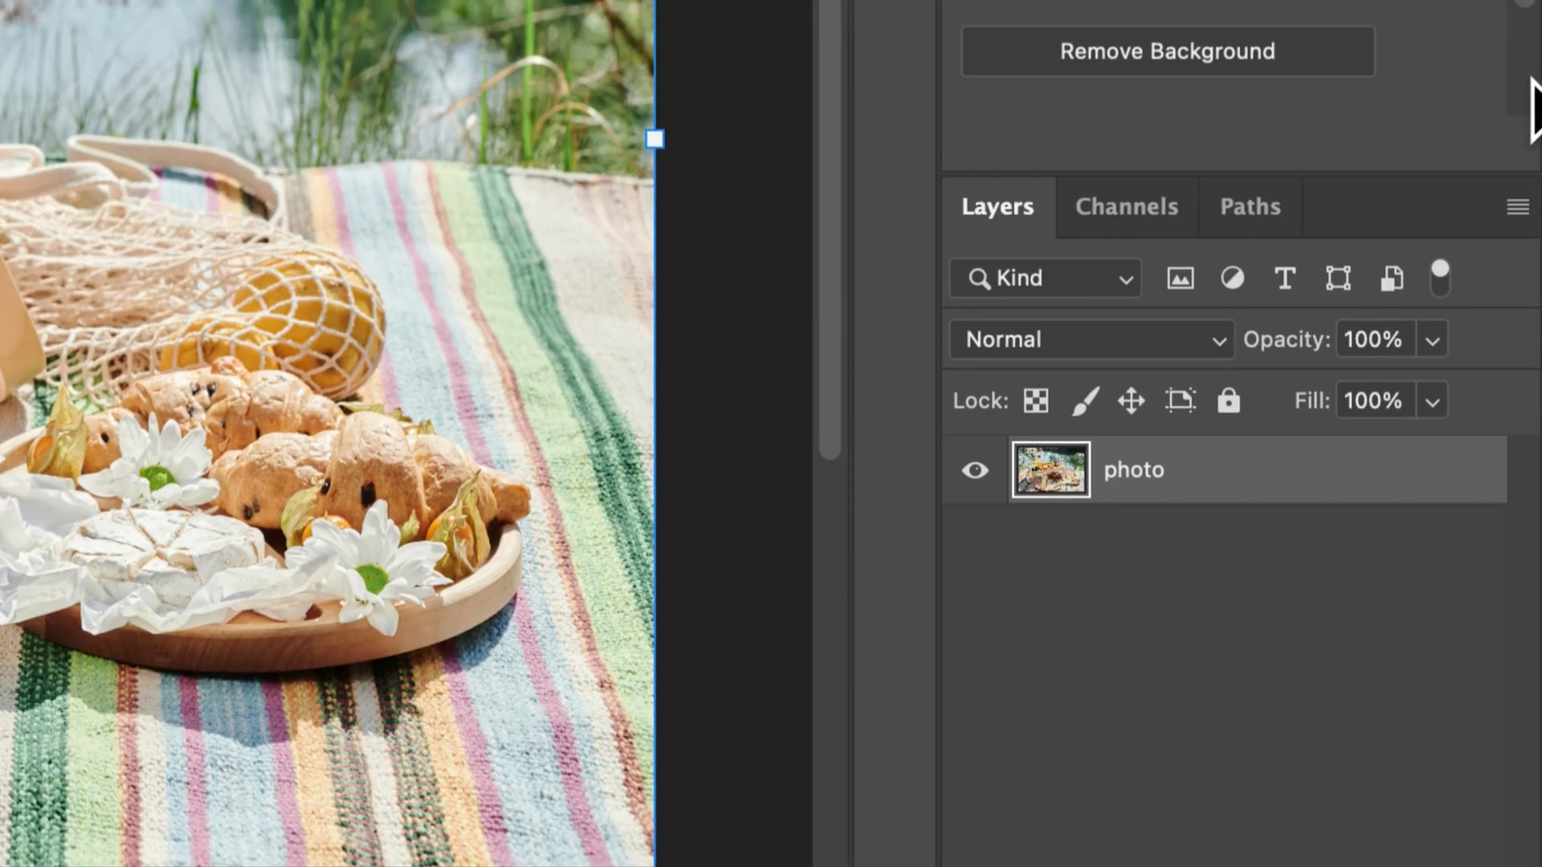
Change the layer thumbnails to the medium size, one below the largest option.
left_click(1516, 55)
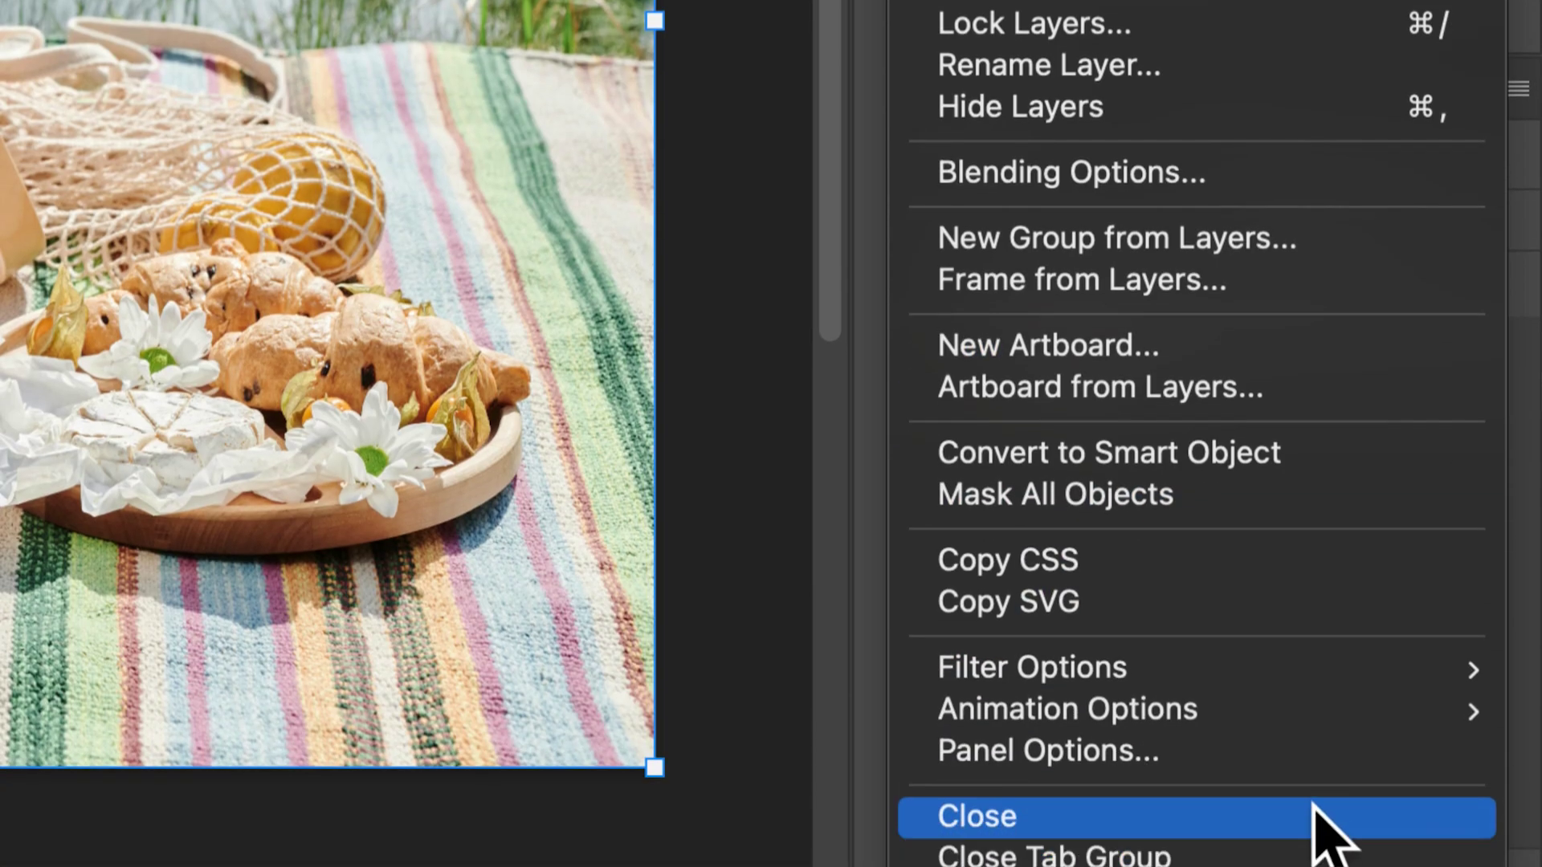
left_click(1325, 755)
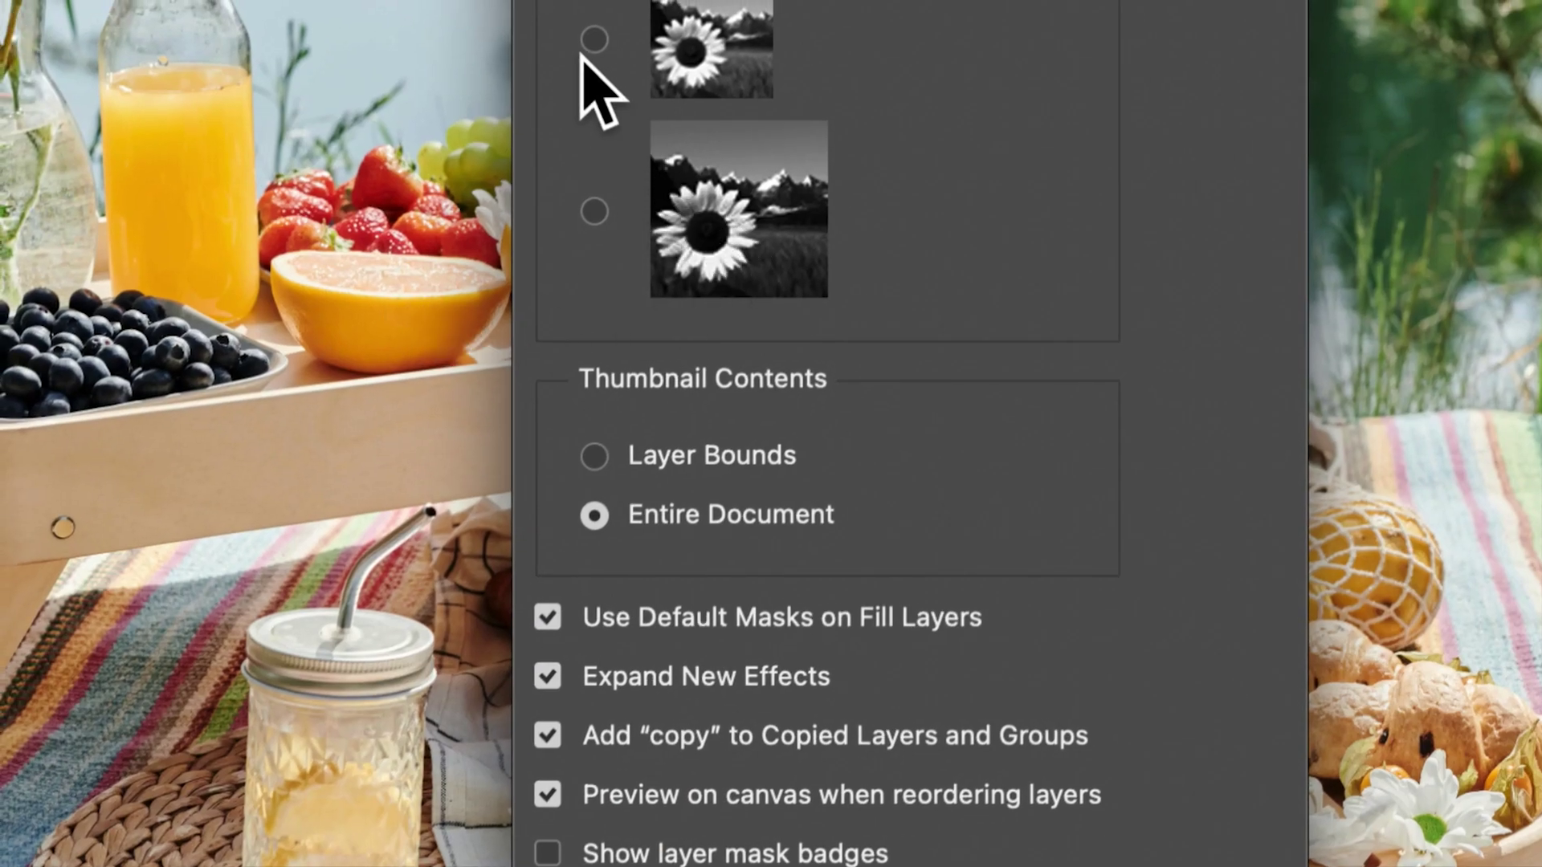
left_click(598, 41)
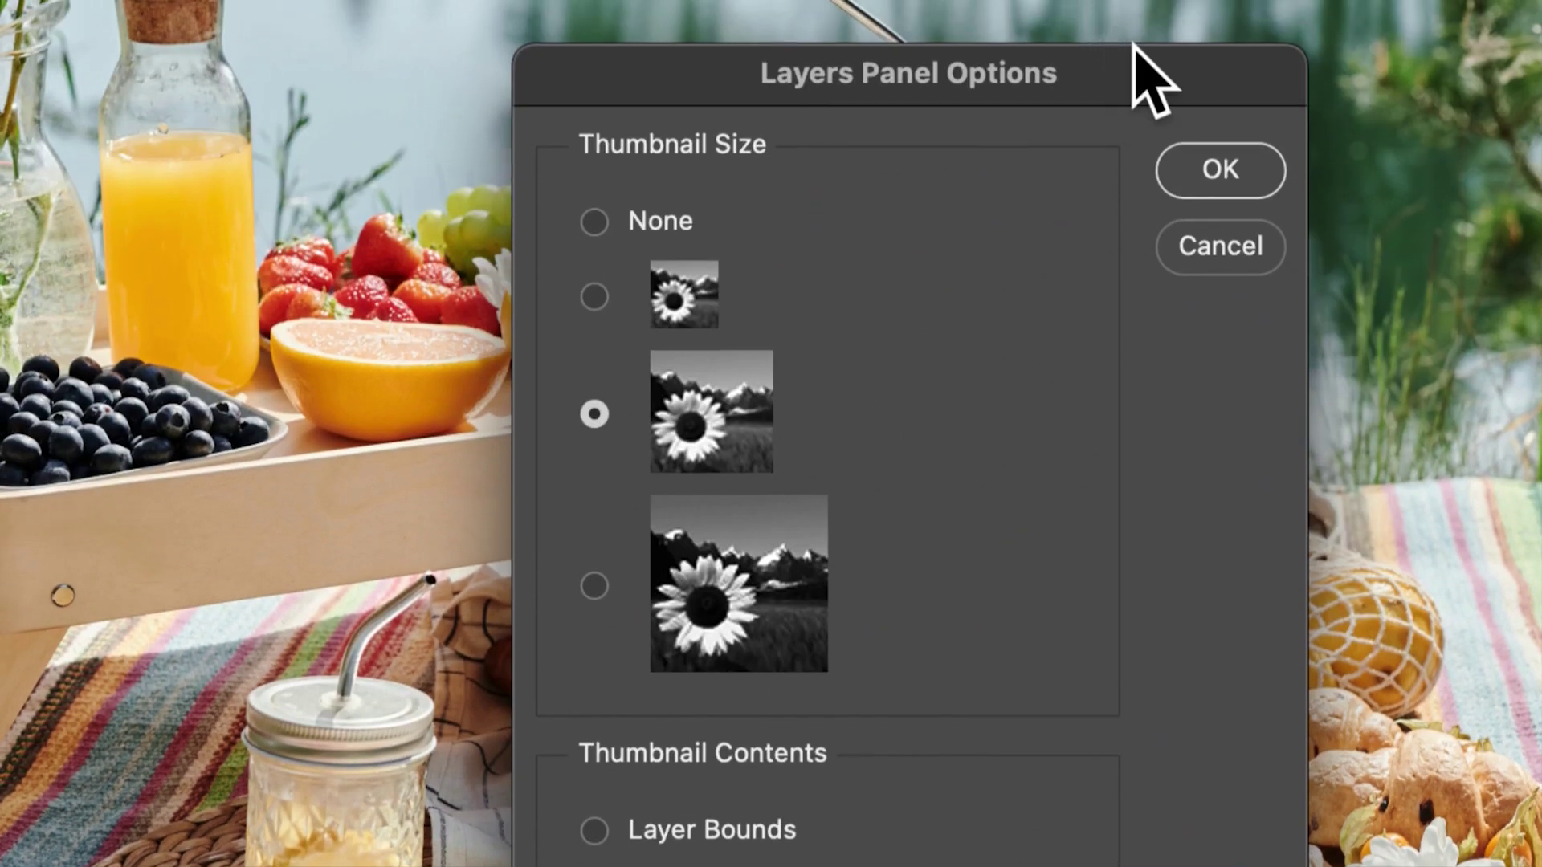
left_click(1196, 168)
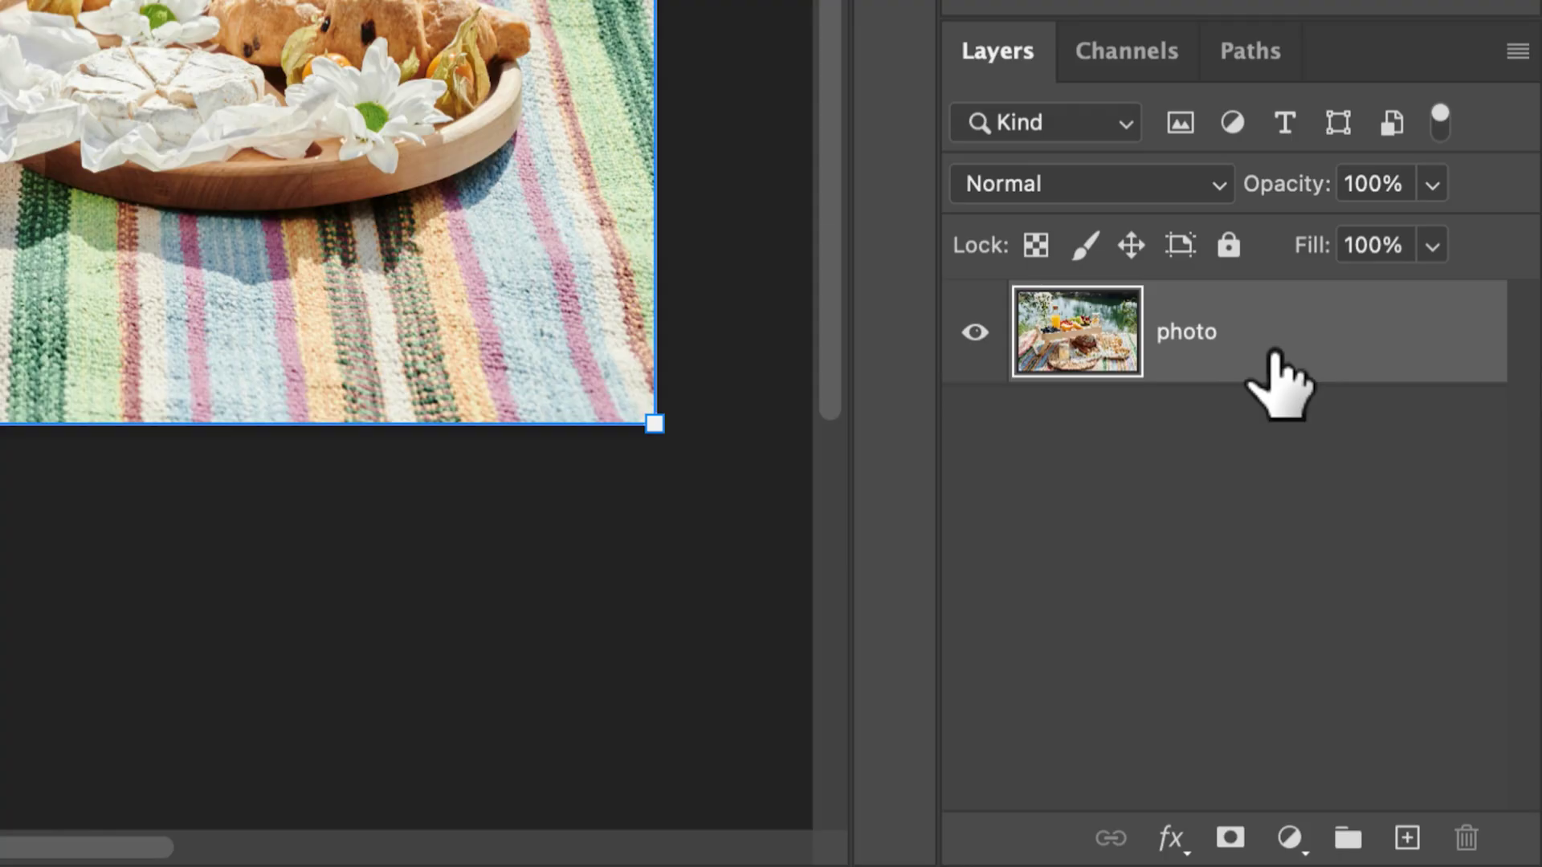
Duplicate the photo layer to have a separate working copy above the original.
mouse_move(1275, 355)
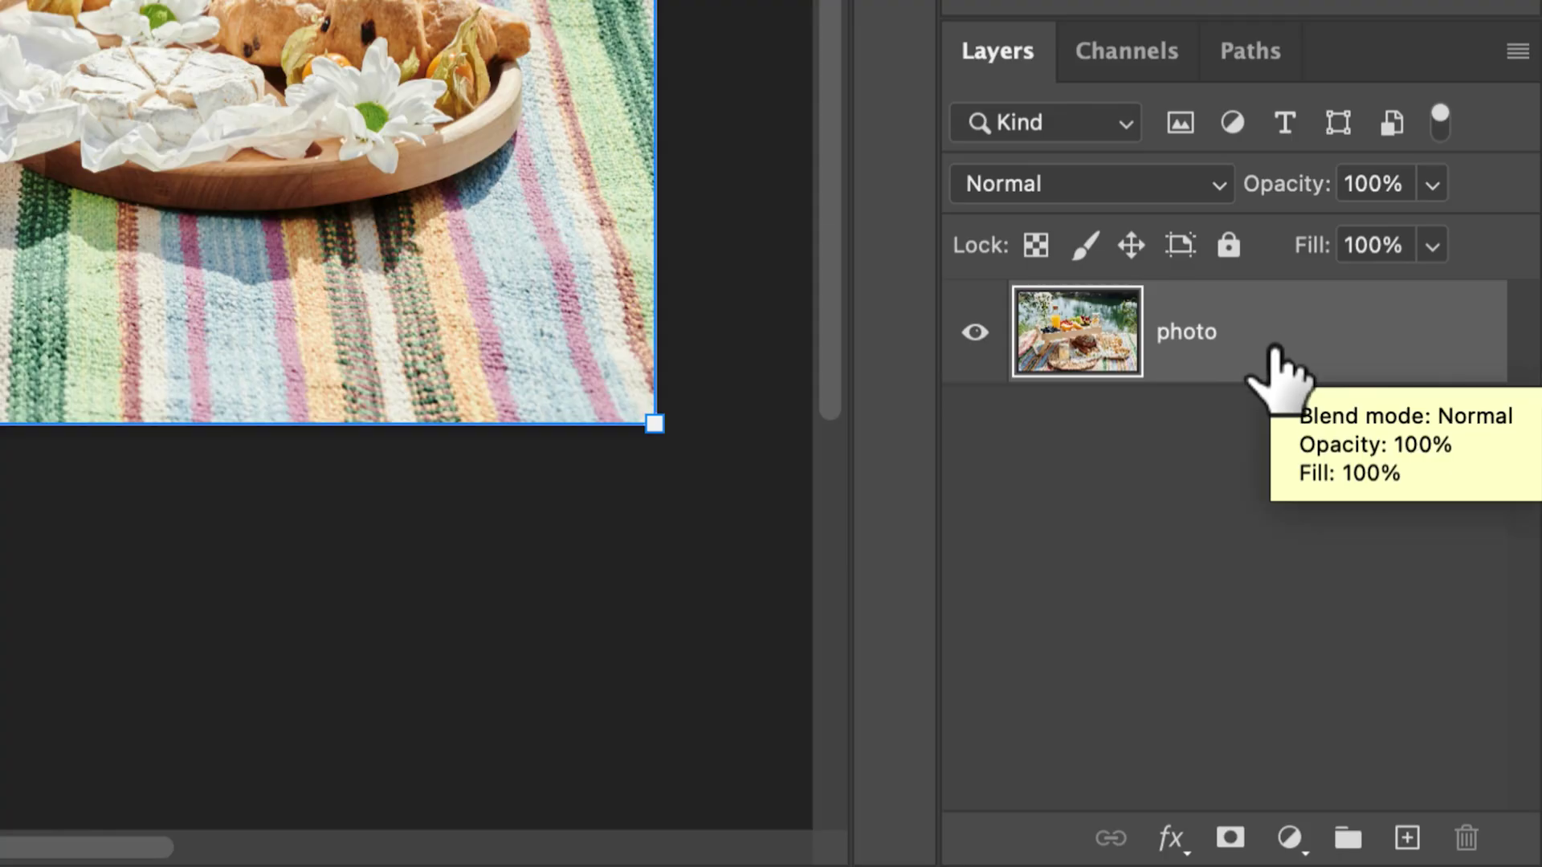
left_click_drag(1269, 333, 1411, 839)
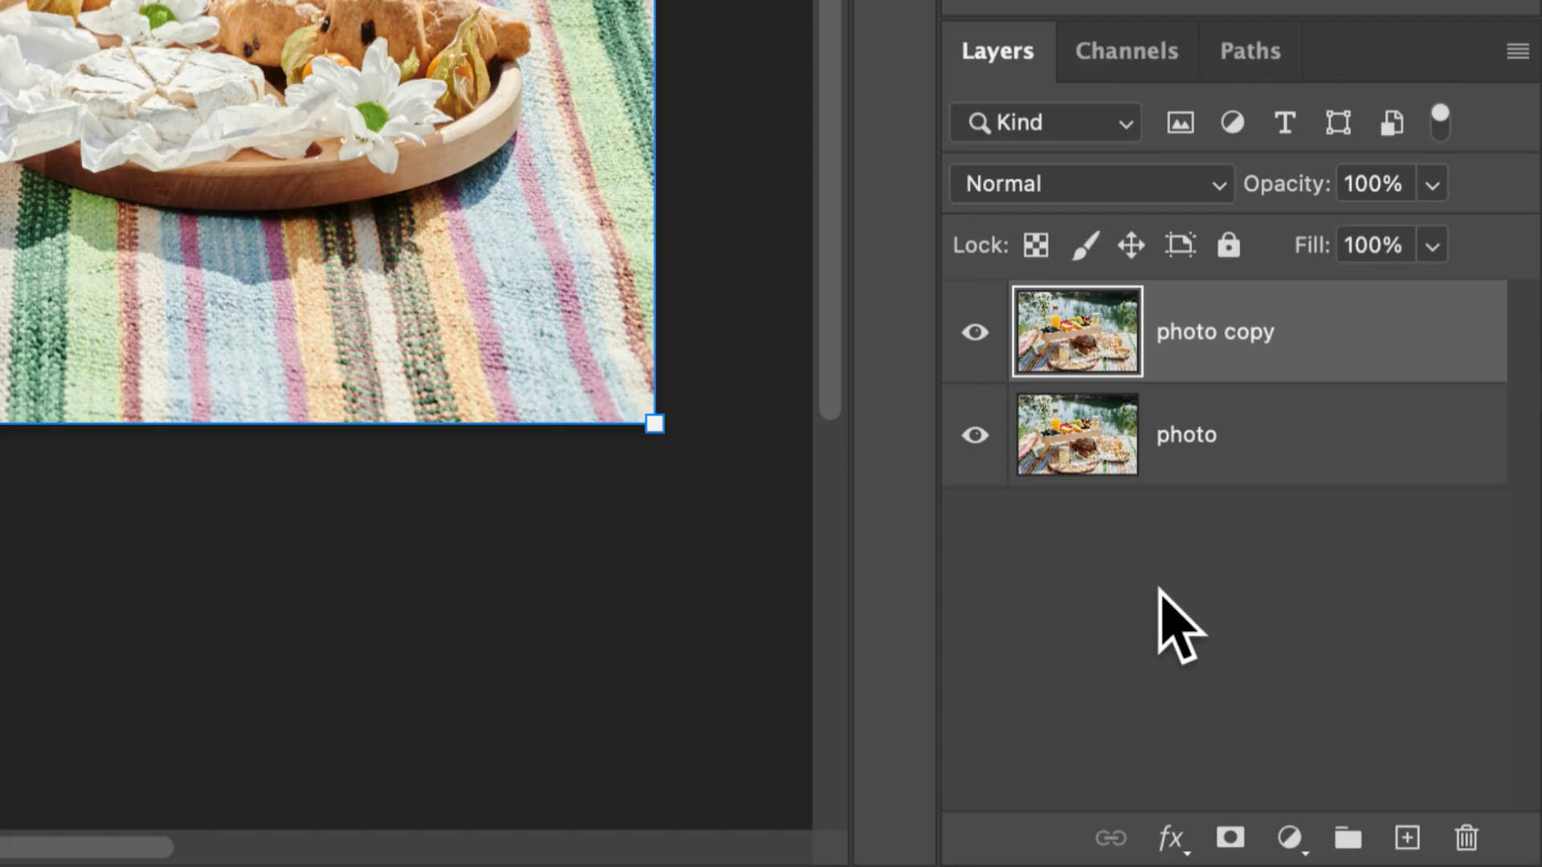
left_click(1227, 443)
right_click(1228, 447)
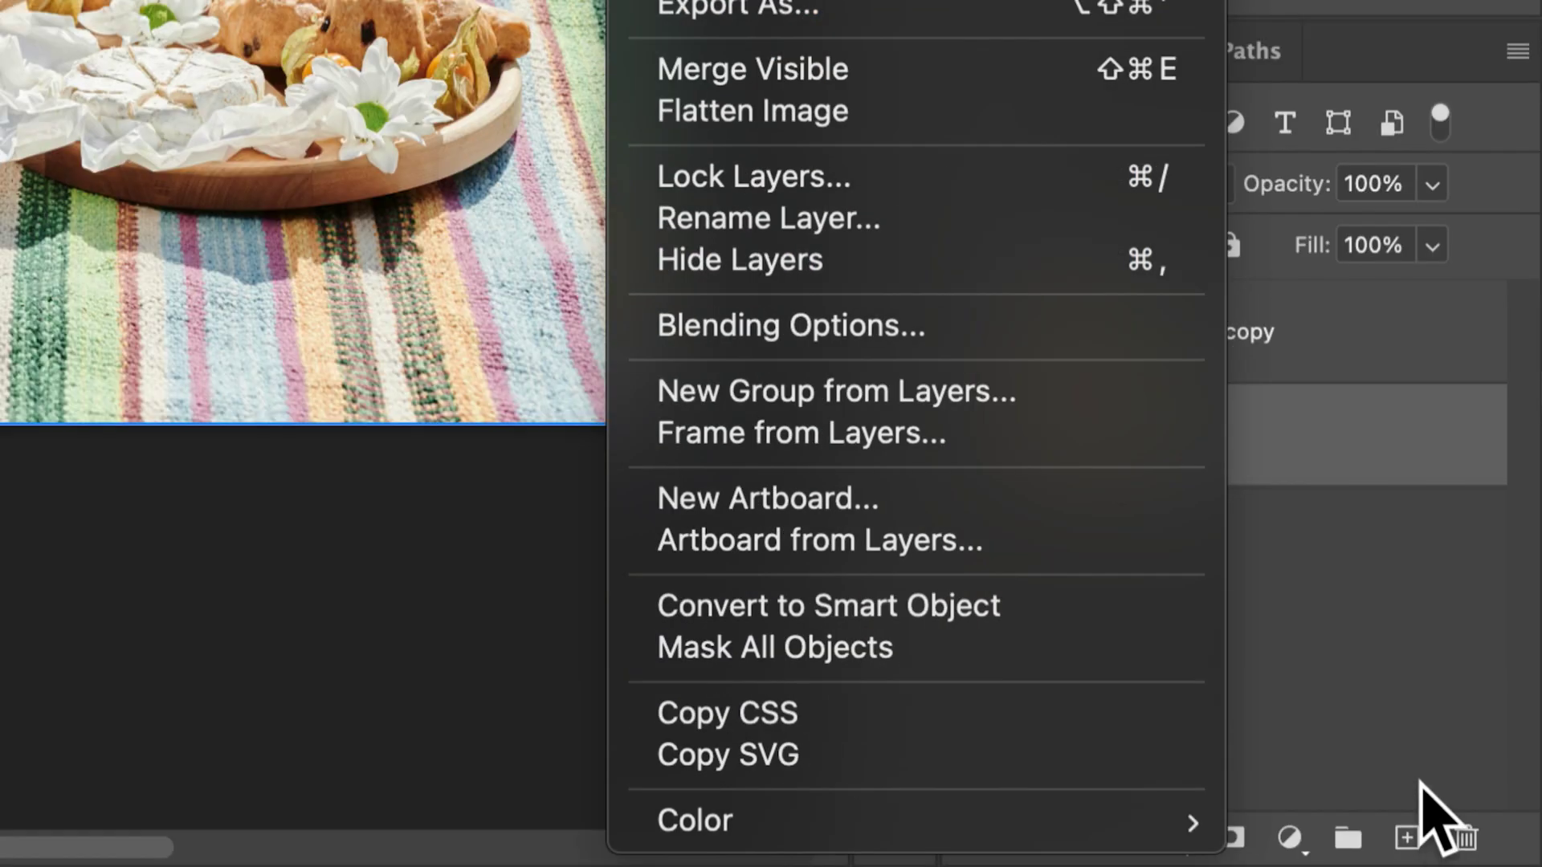
left_click(1400, 706)
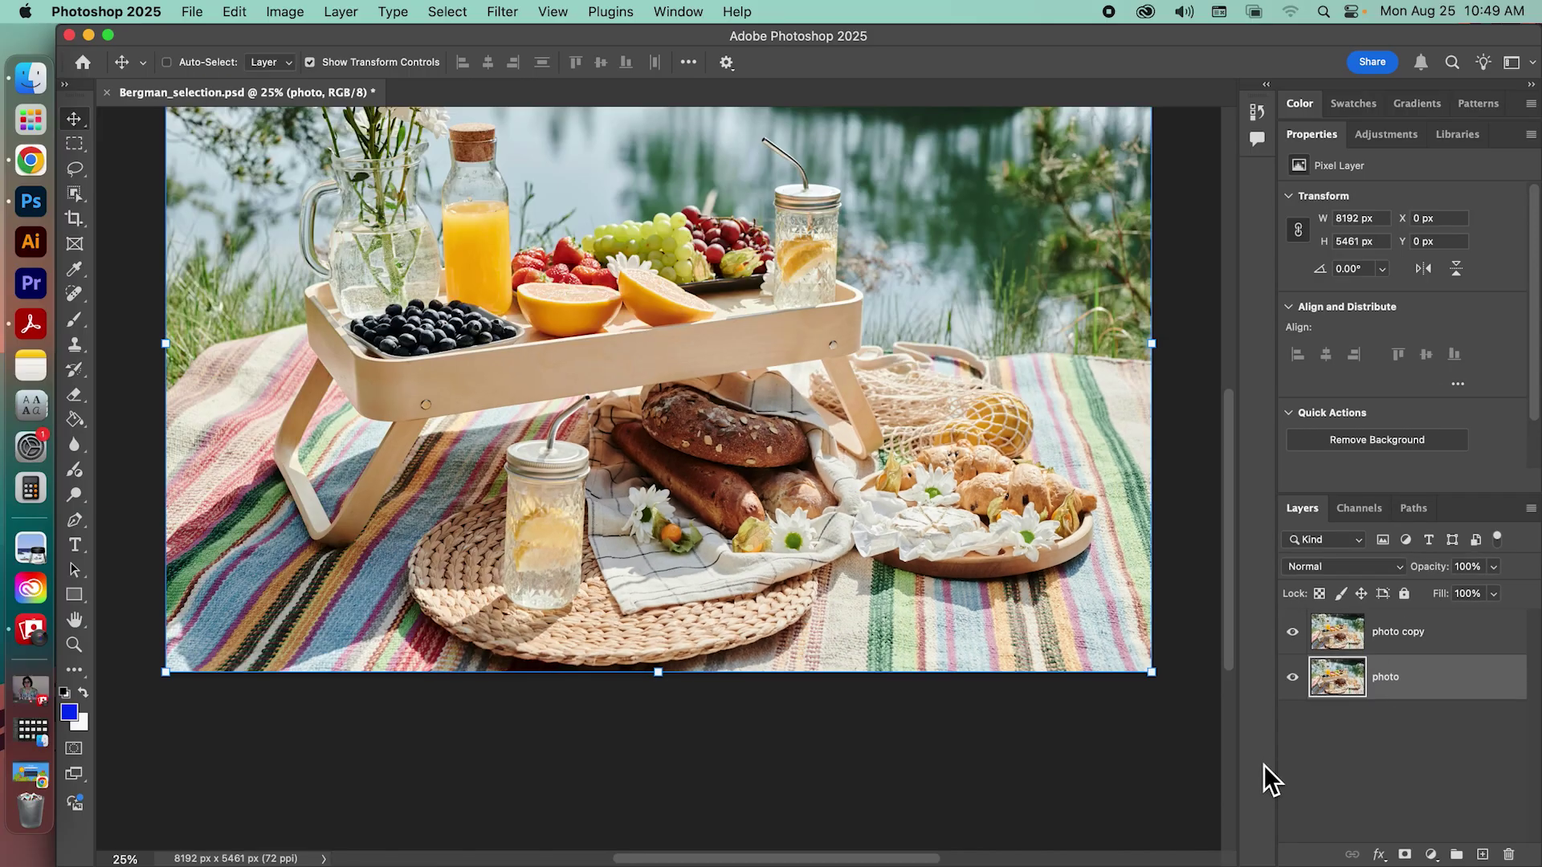
left_click(1463, 615)
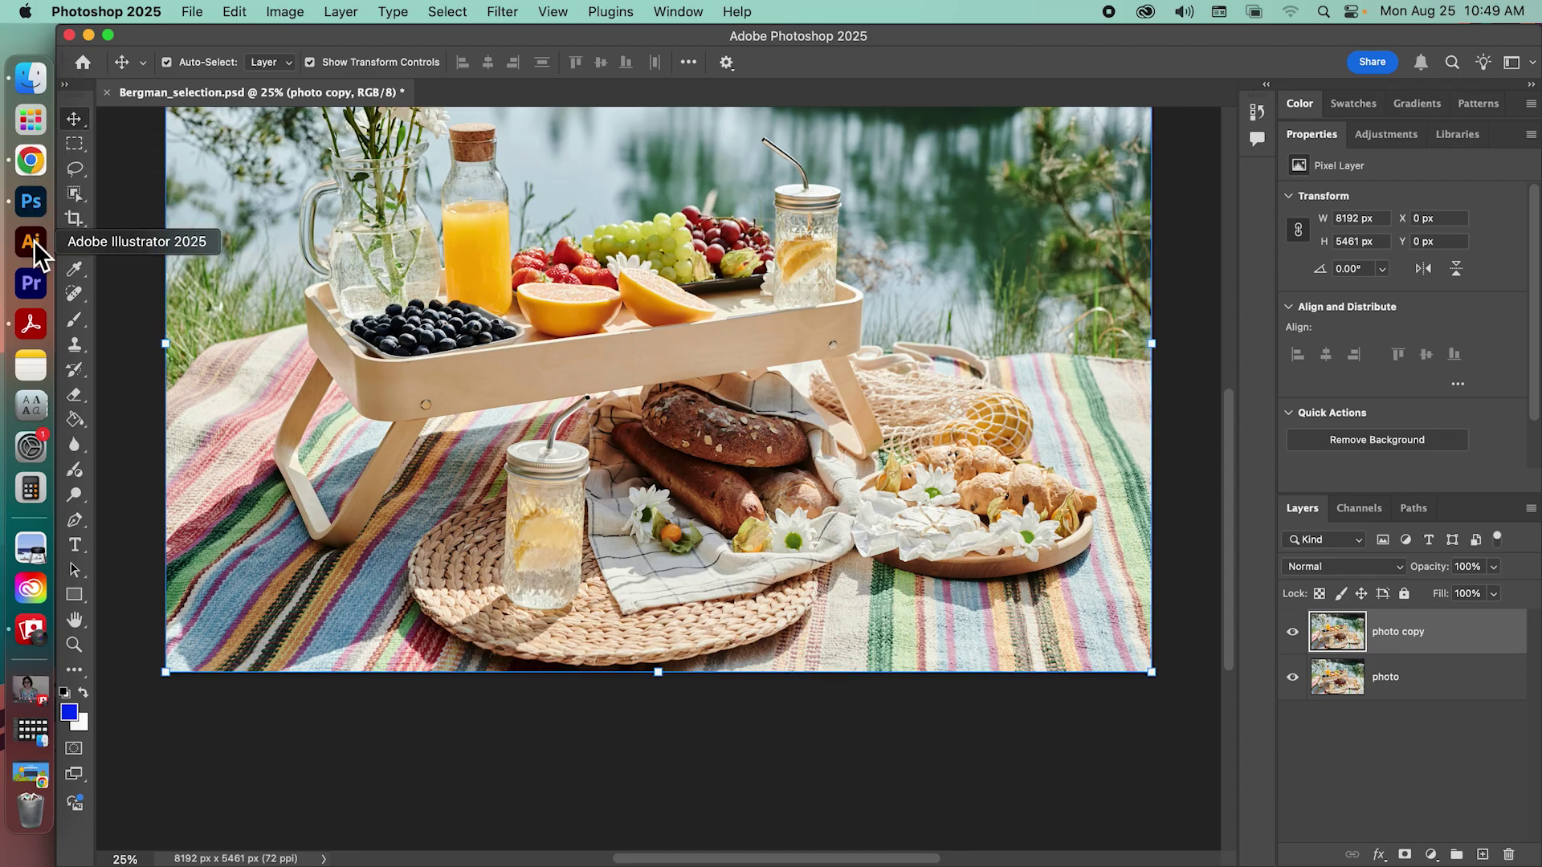
Switch to Acrobat and review the selection tools handout, from downloading the photo through copying the photo layer.
left_click(42, 327)
scroll(1177, 506, "down", 5)
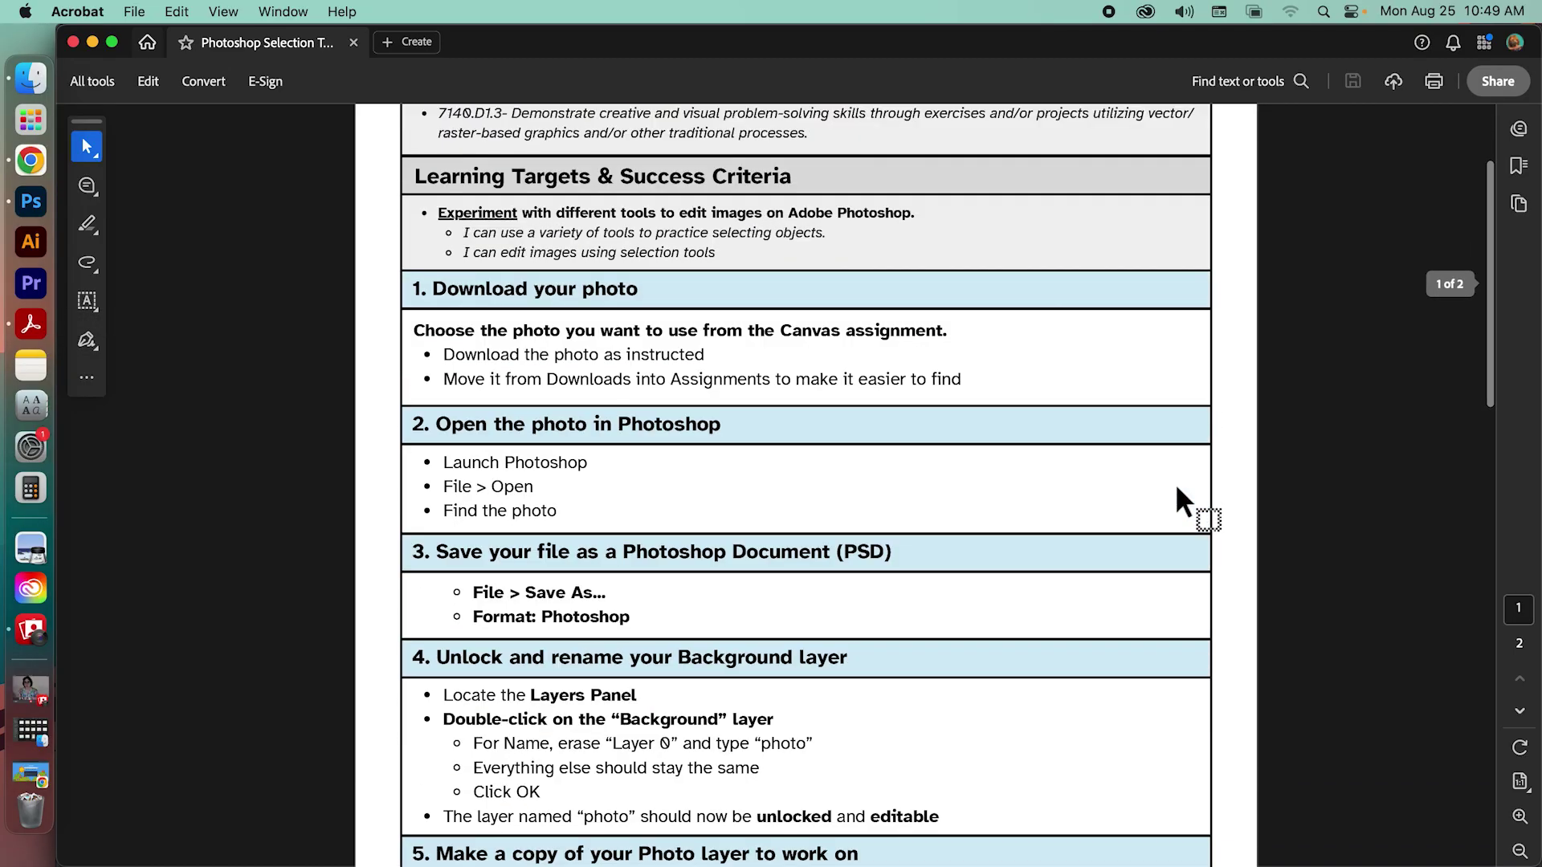
scroll(737, 510, "down", 2)
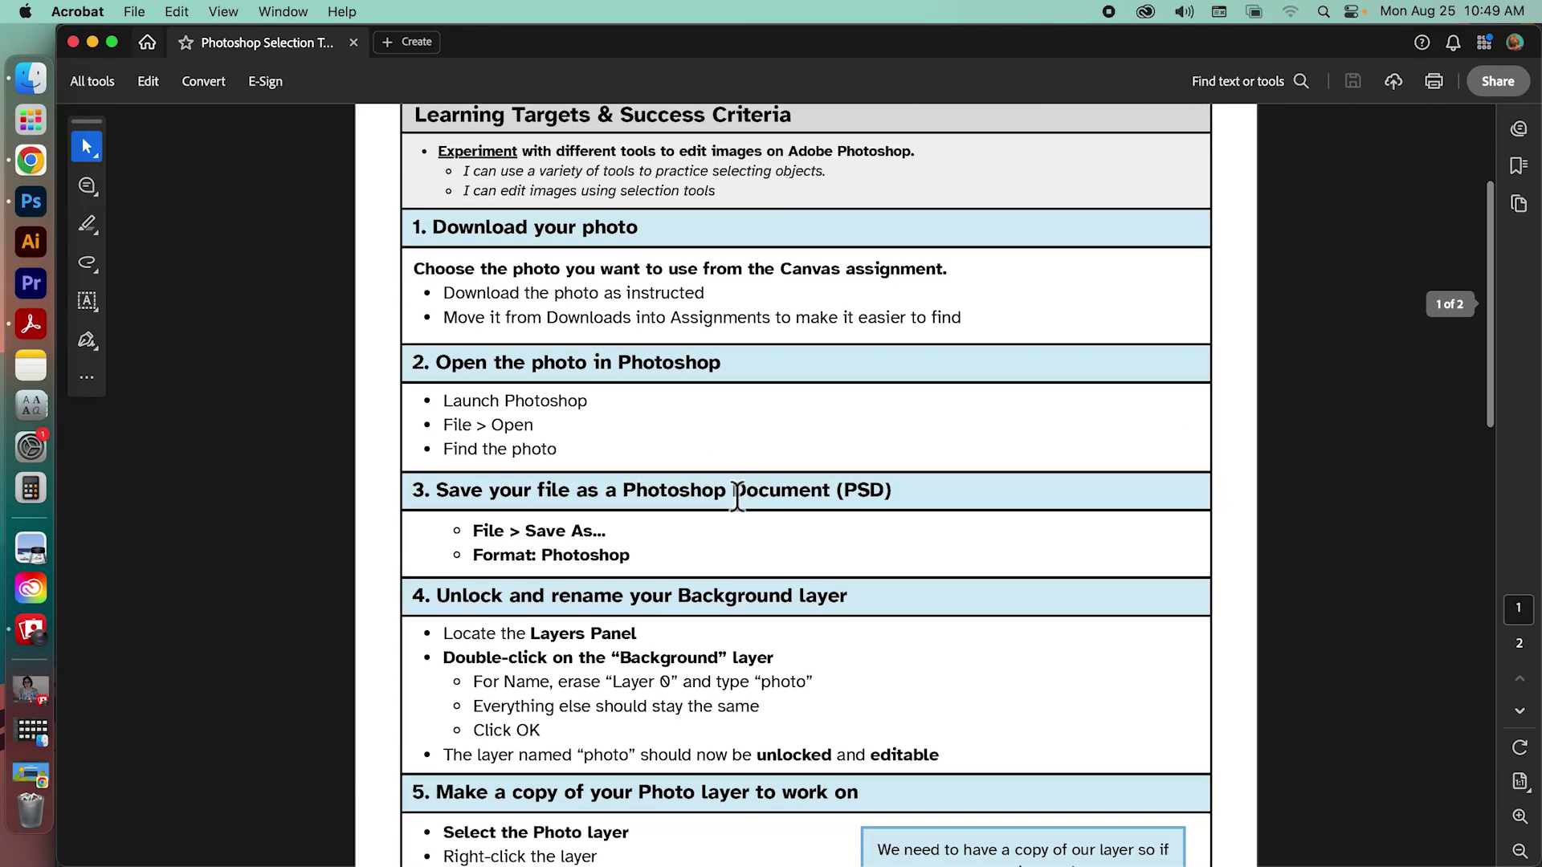
scroll(1004, 548, "down", 3)
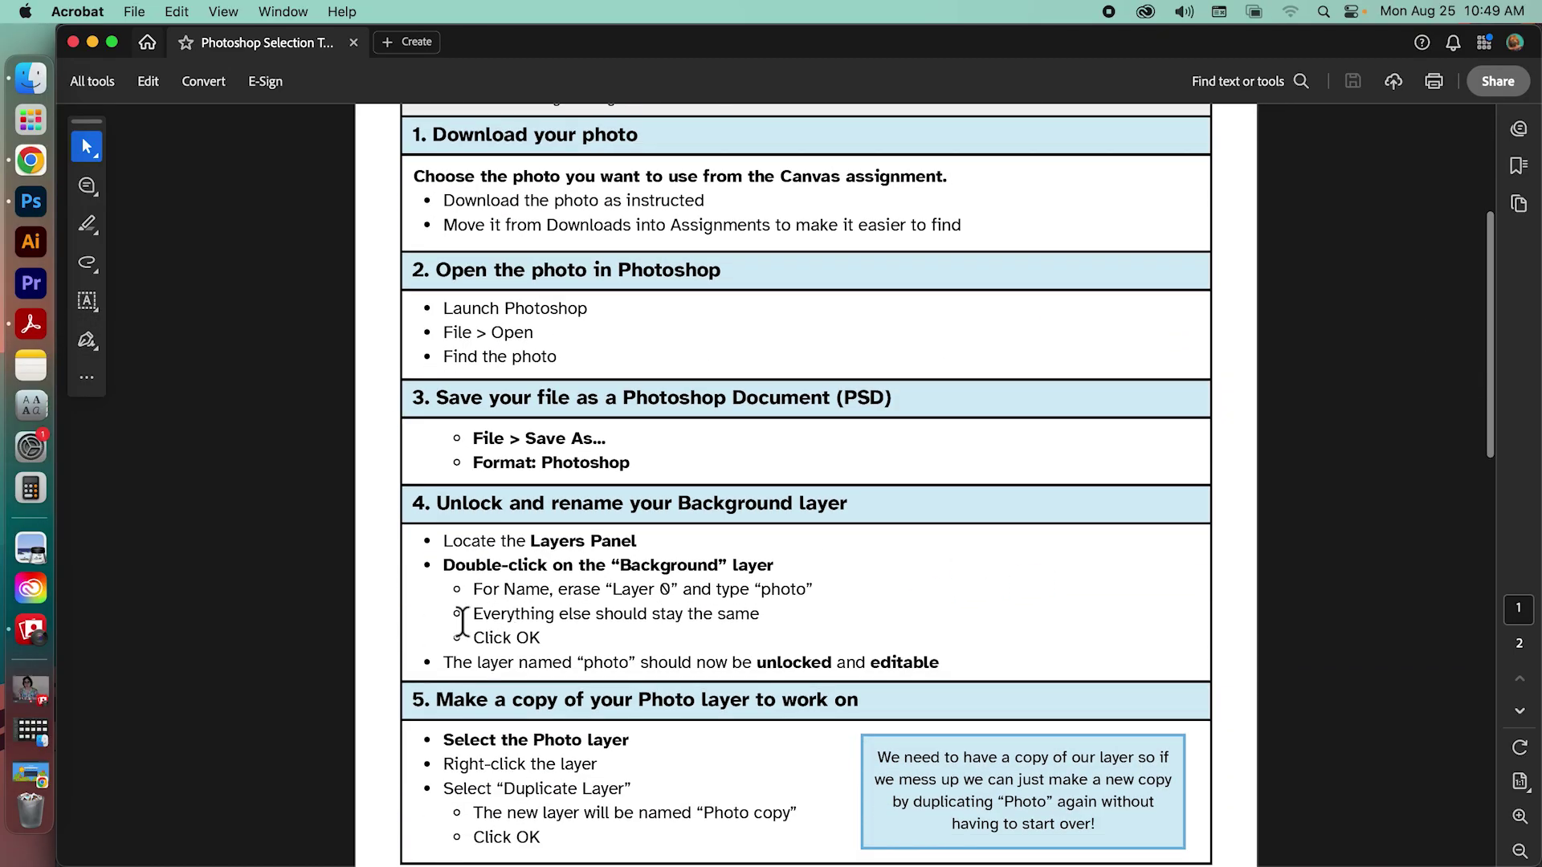
scroll(944, 579, "down", 4)
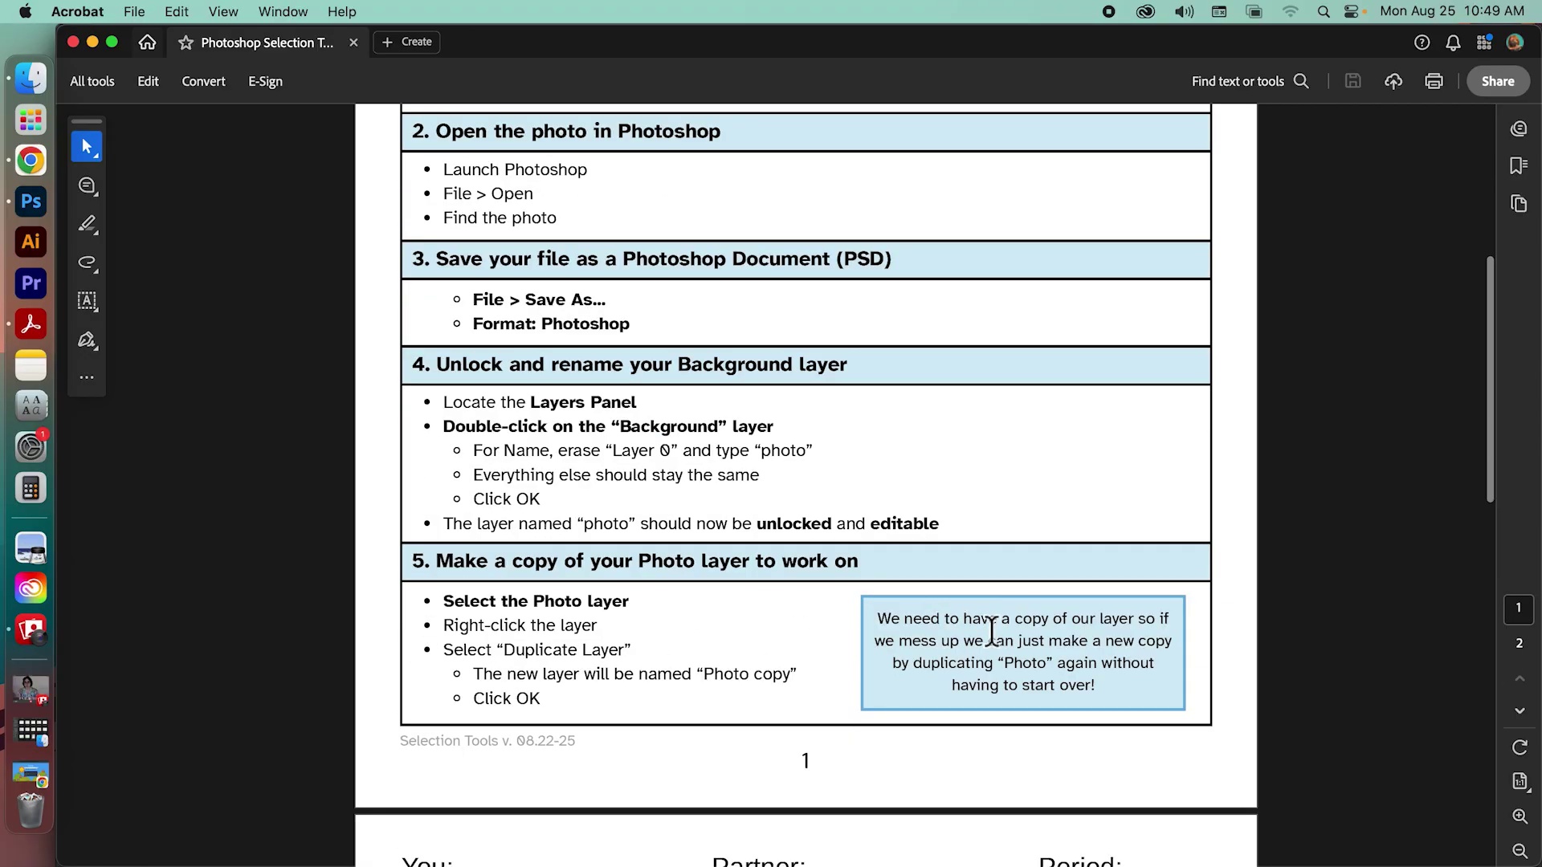
Review the rest of the handout, from the selection tools list through saving, exporting and turning in the assignment.
scroll(1018, 602, "down", 5)
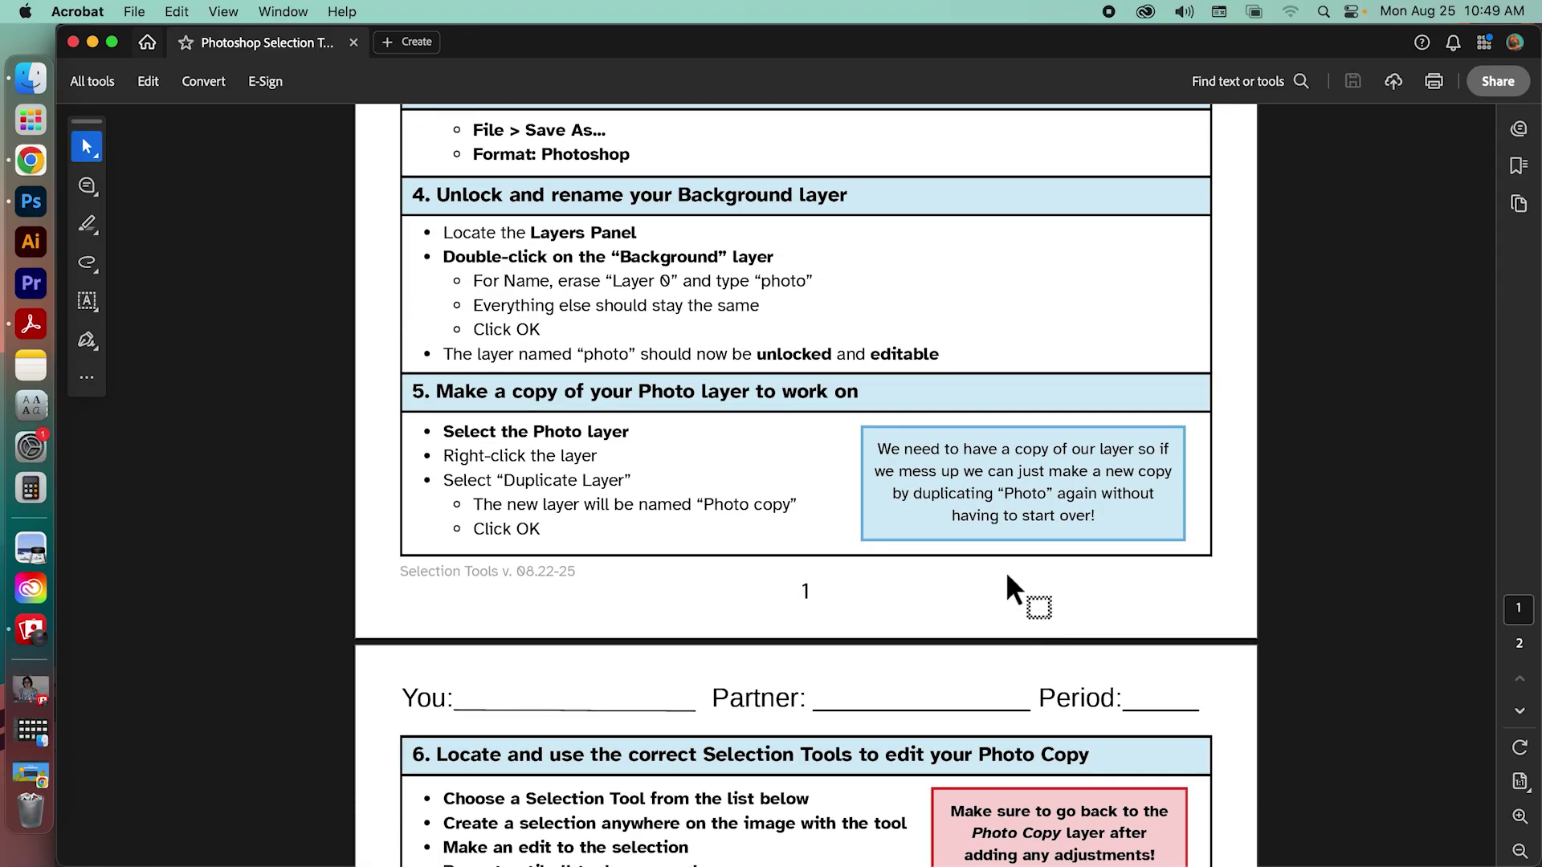
scroll(1006, 570, "down", 10)
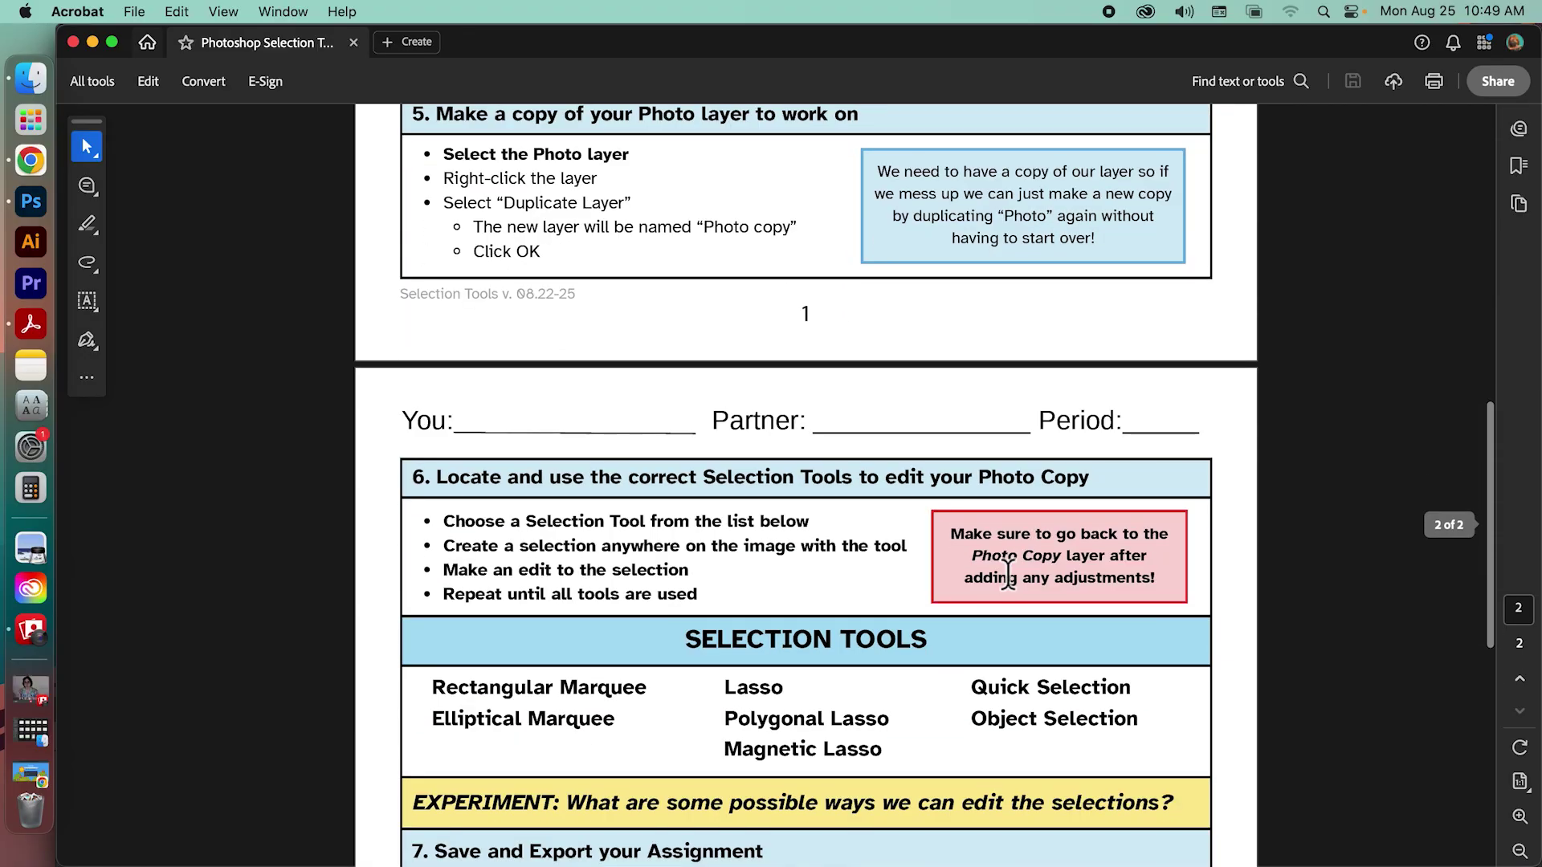
scroll(1009, 572, "down", 6)
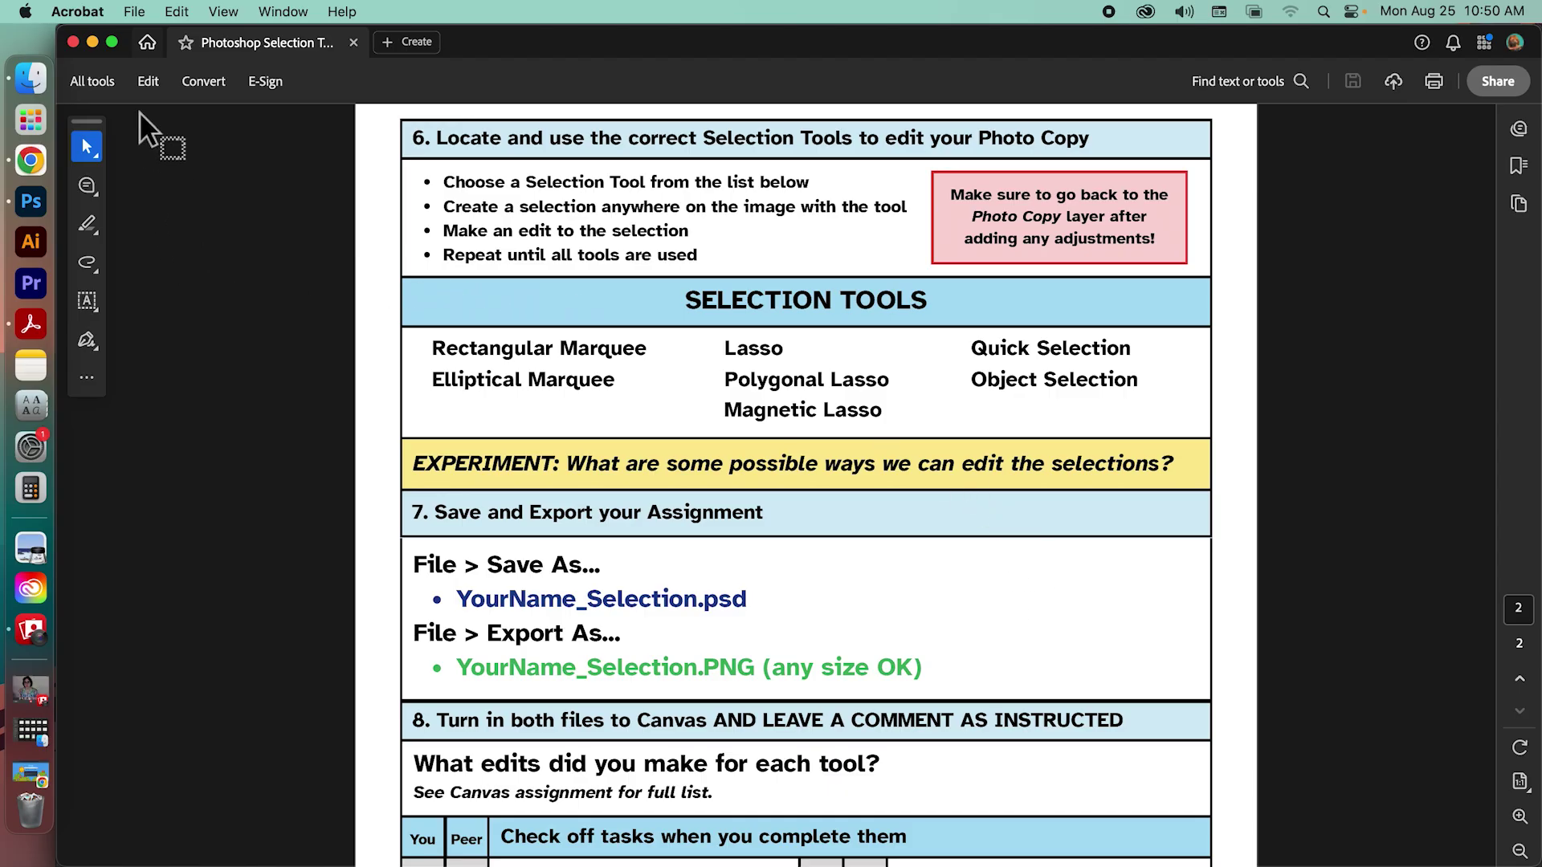
Switch to Photoshop and apply the default Essentials workspace.
left_click(90, 41)
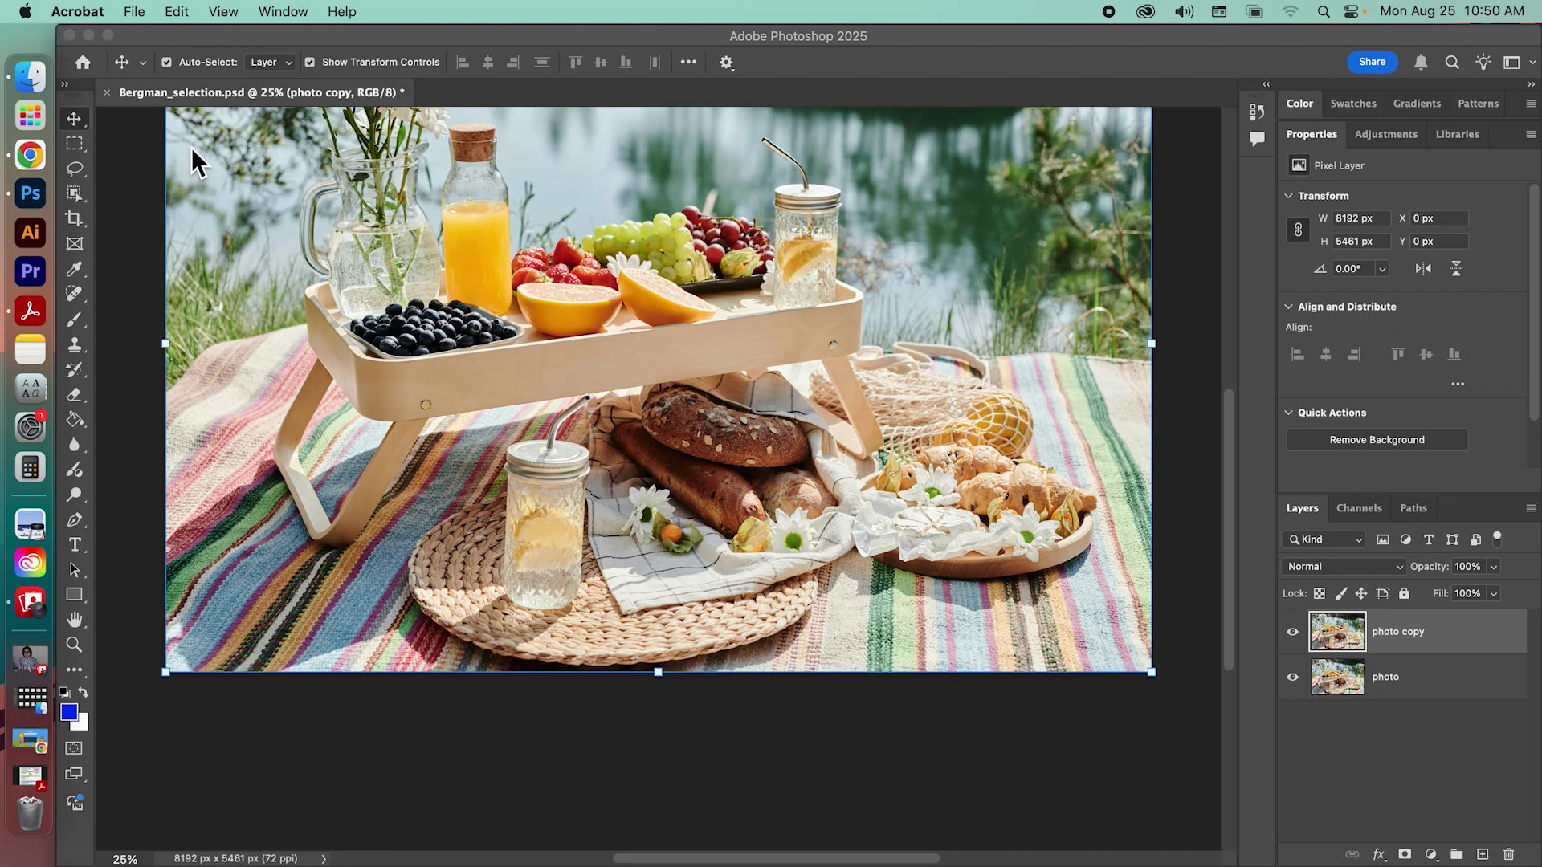
left_click(513, 36)
left_click(695, 11)
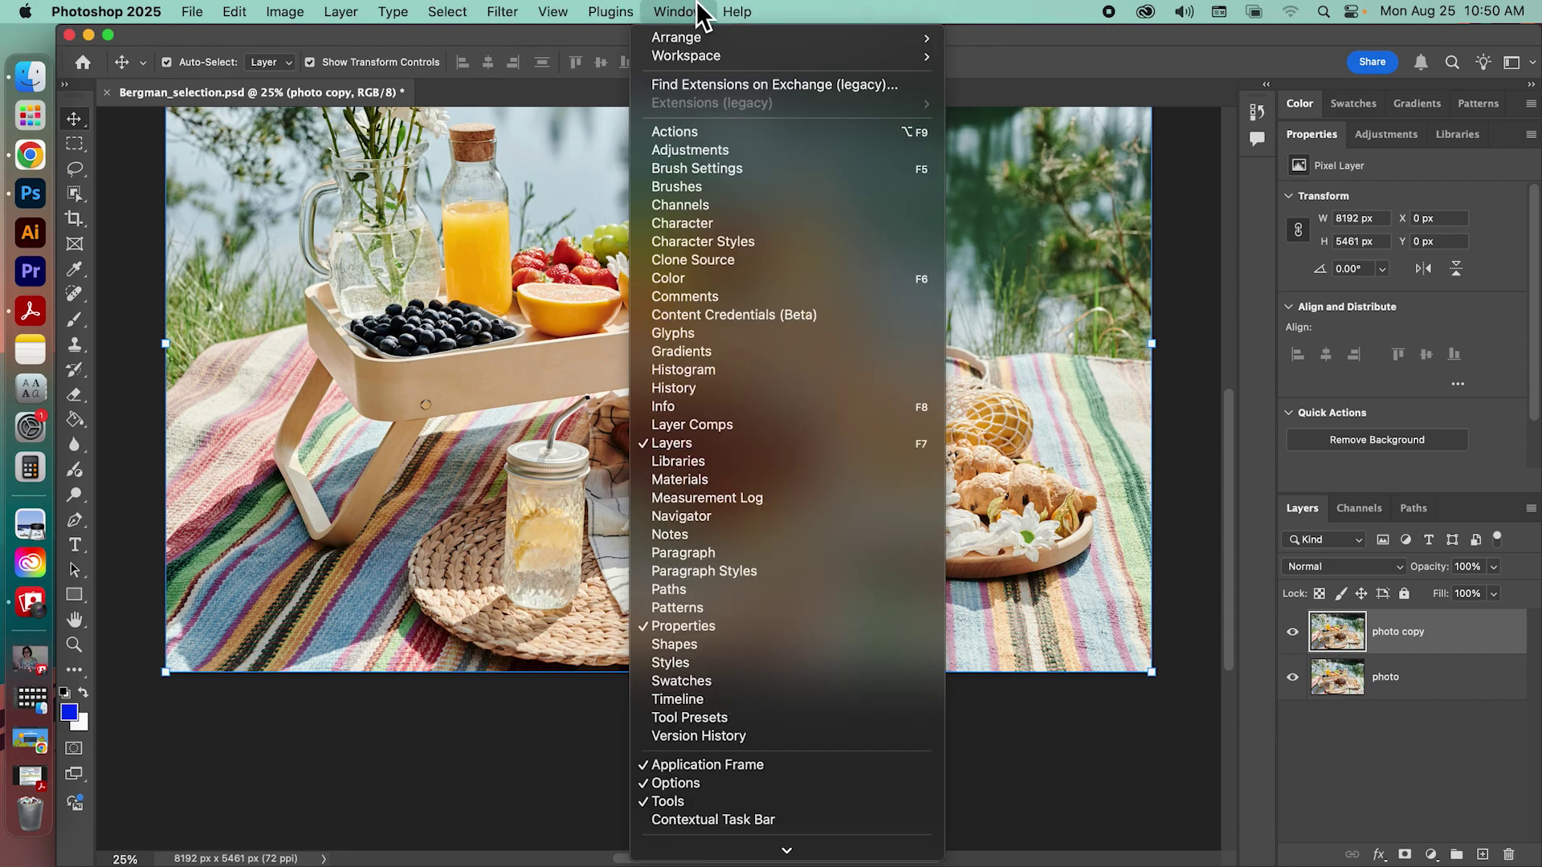
mouse_move(725, 55)
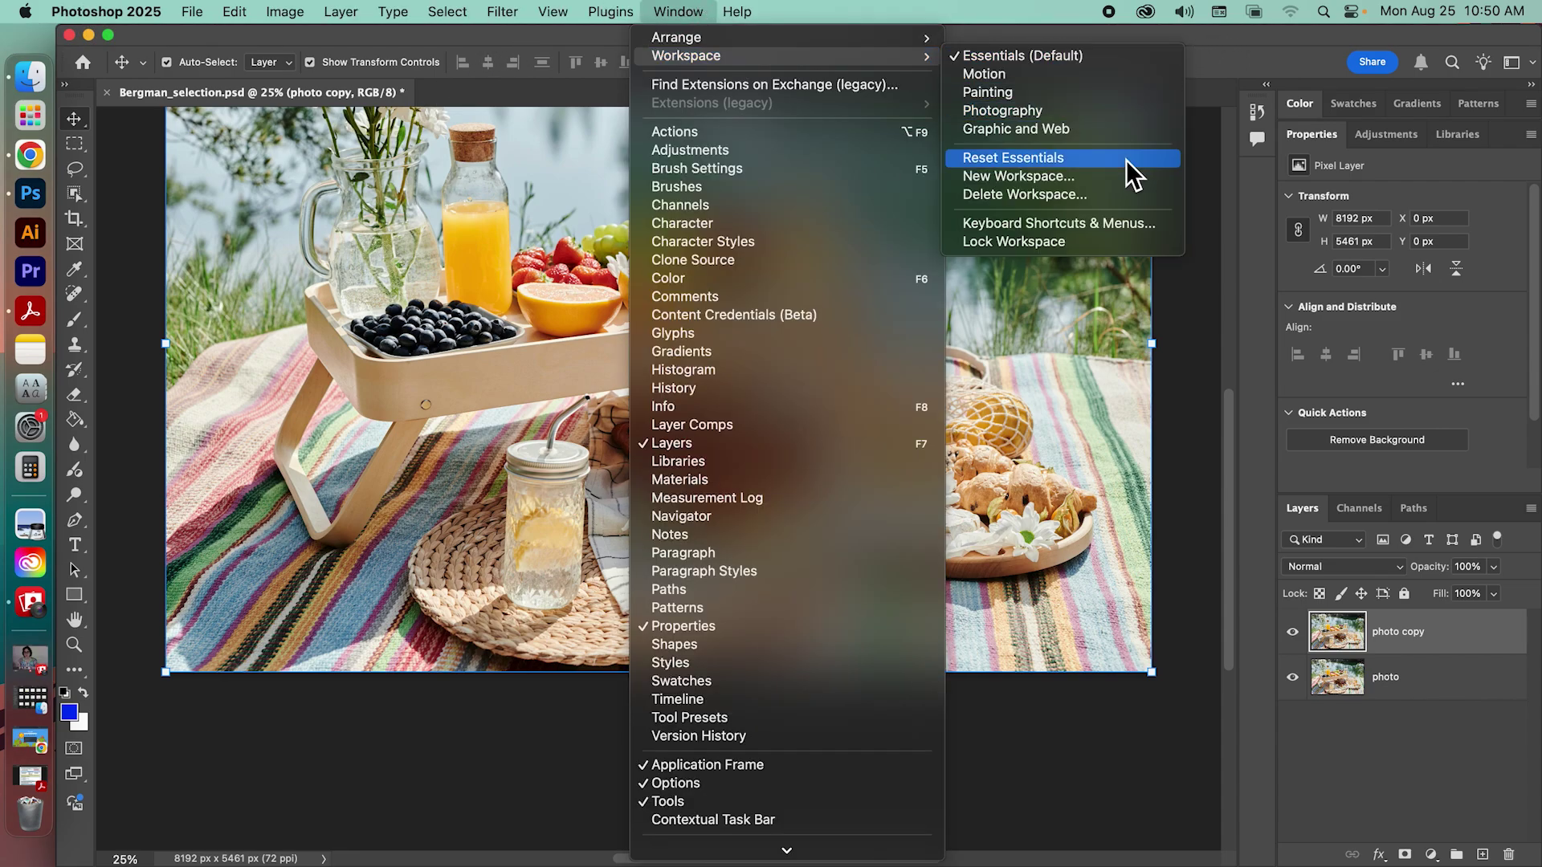
left_click(1136, 59)
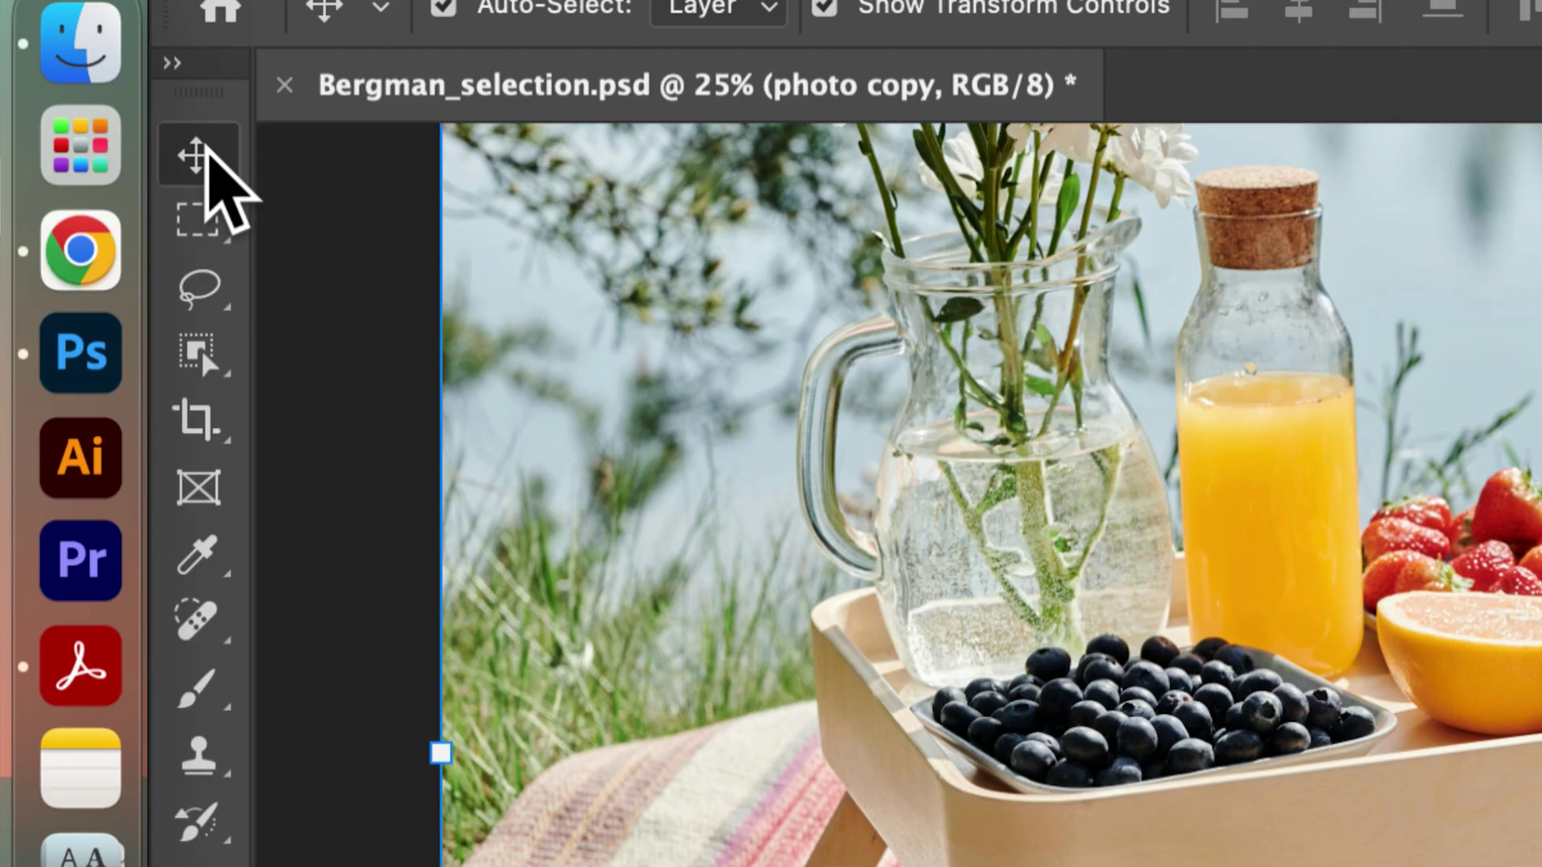
Examine which tools are grouped under the marquee, lasso and object selection tools.
left_click(198, 234)
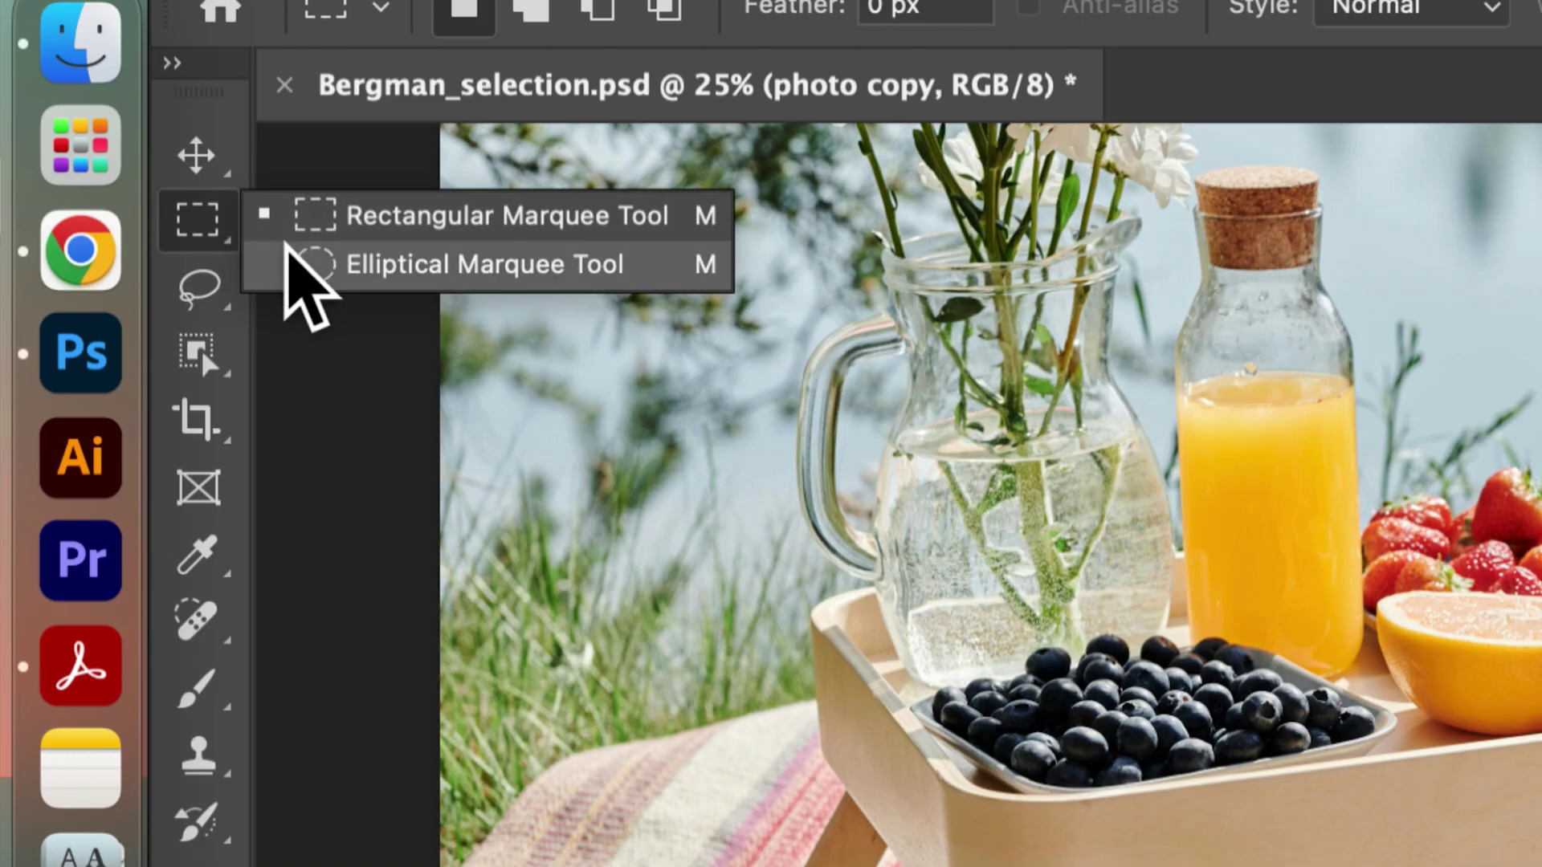
left_click(206, 286)
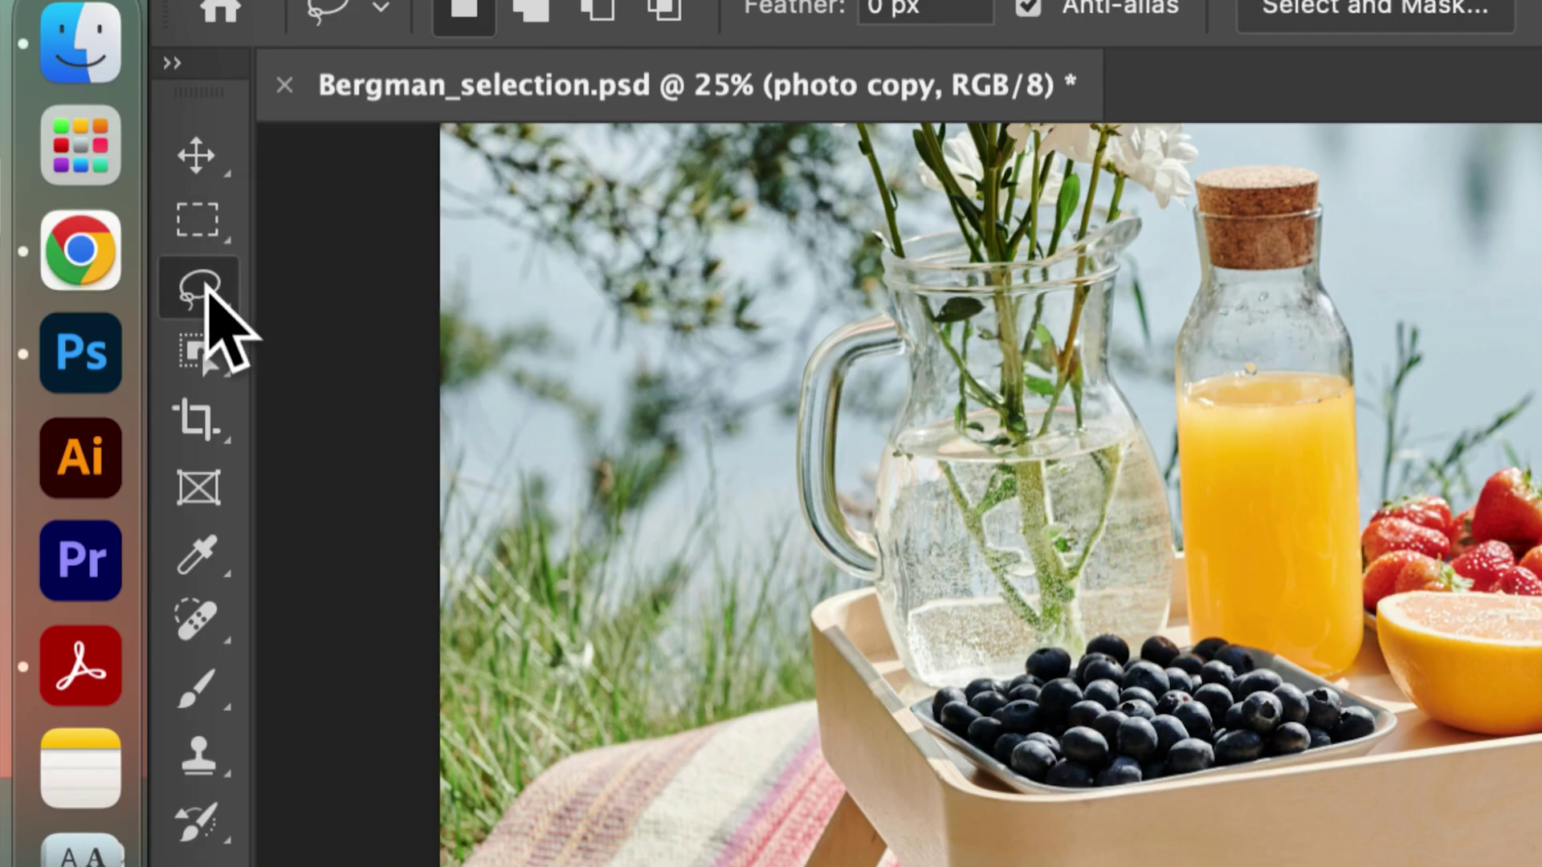
left_click(206, 287)
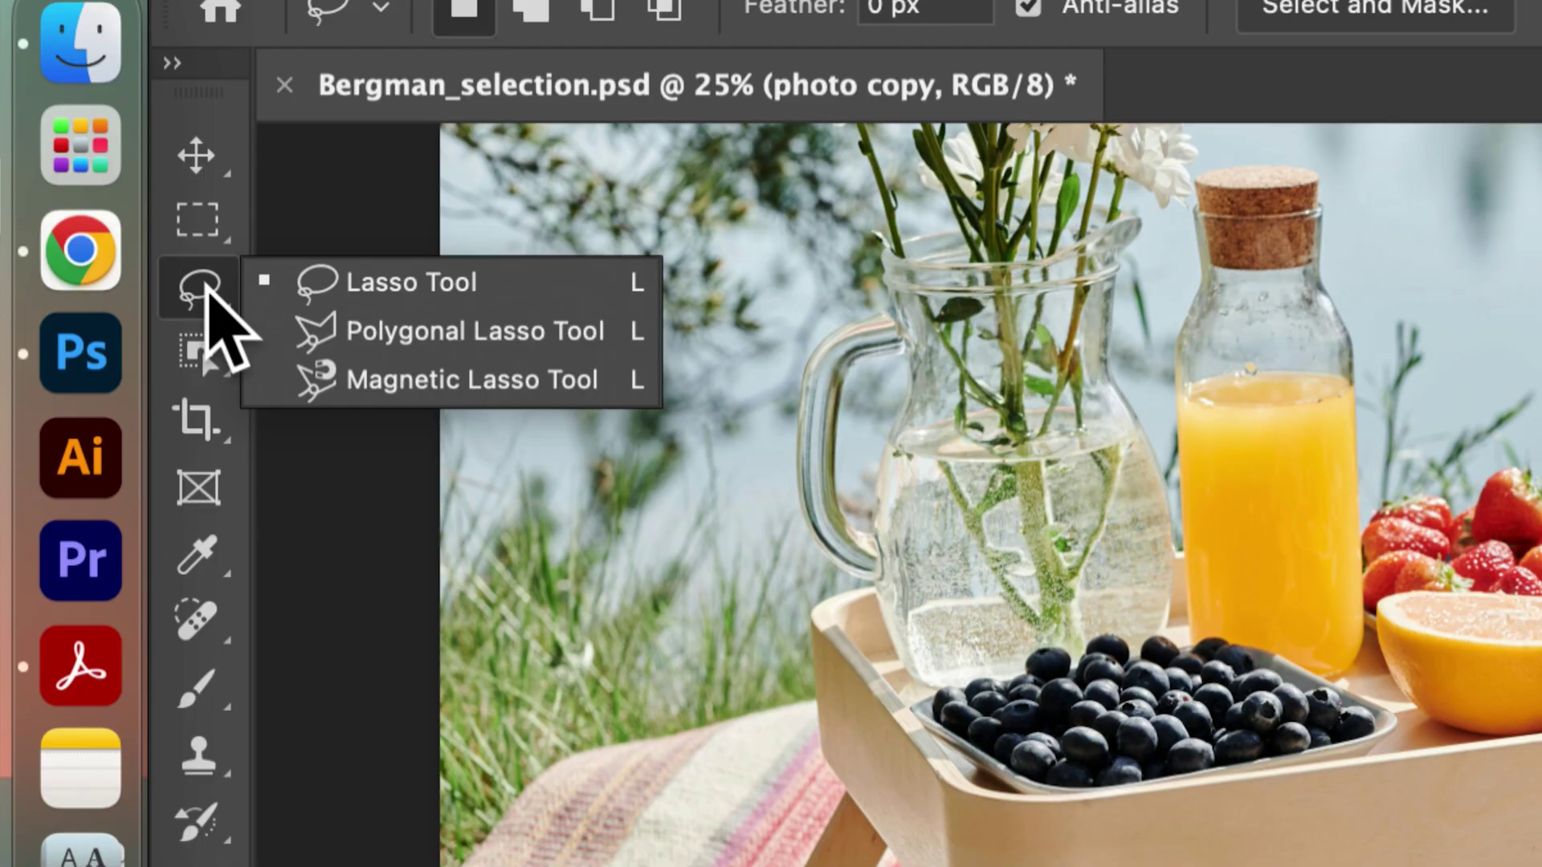
left_click(197, 359)
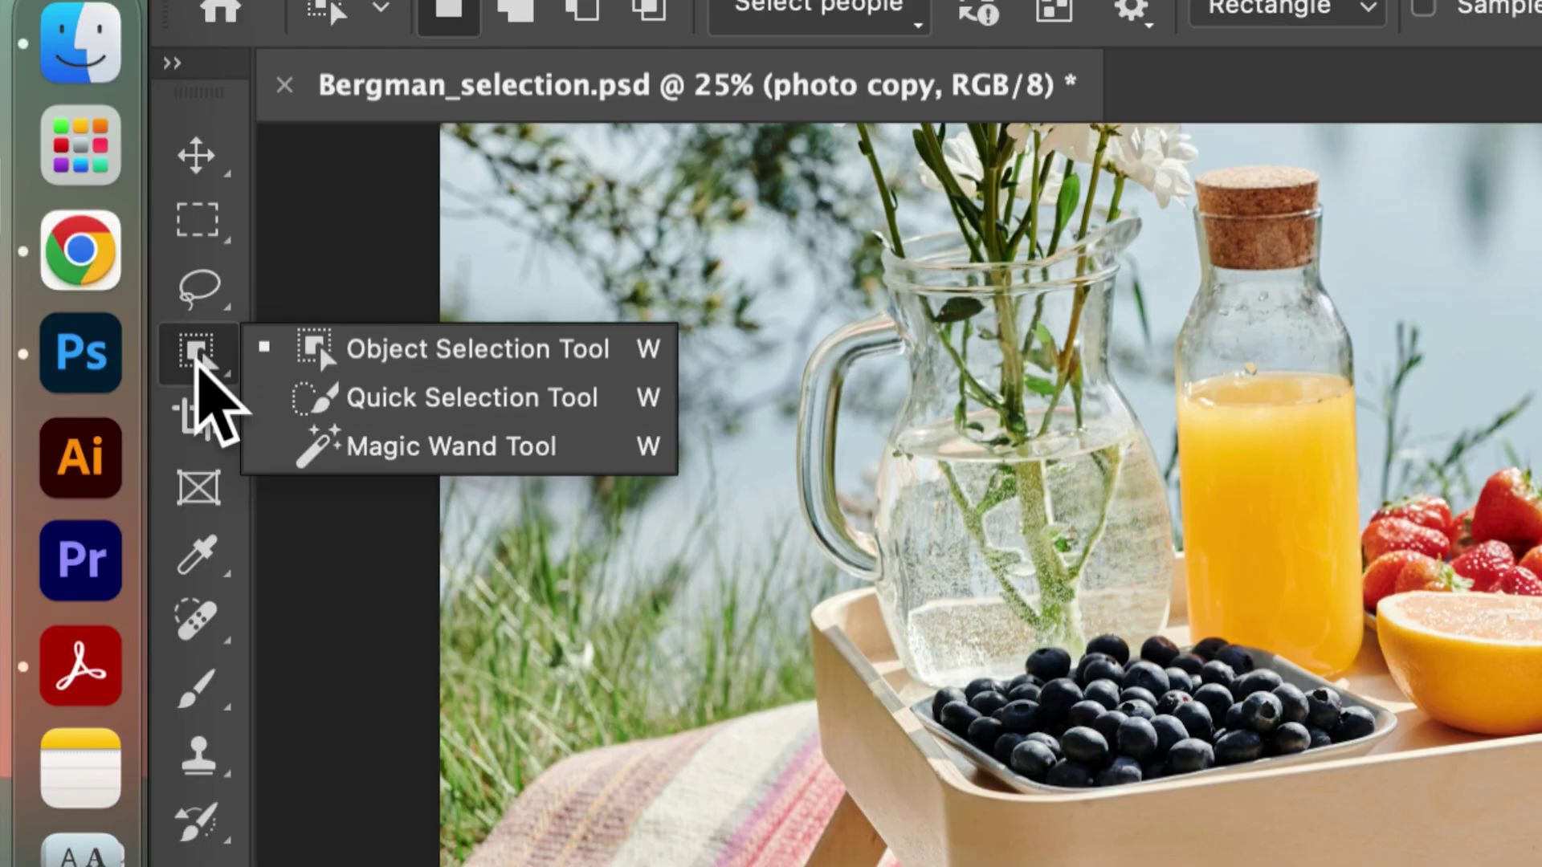
left_click(199, 220)
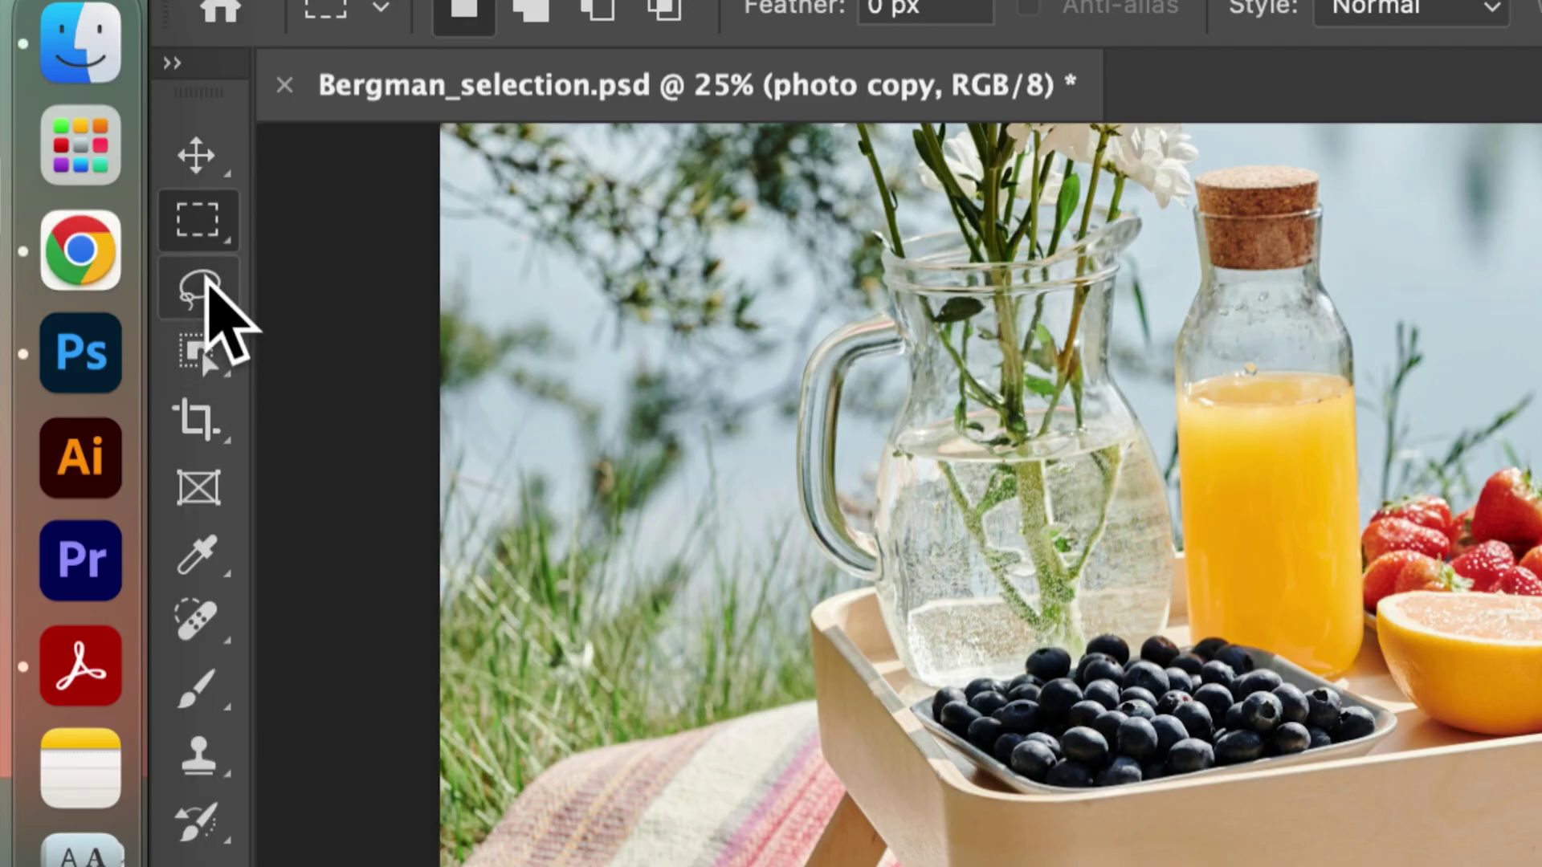
left_click(216, 229)
left_click(202, 296)
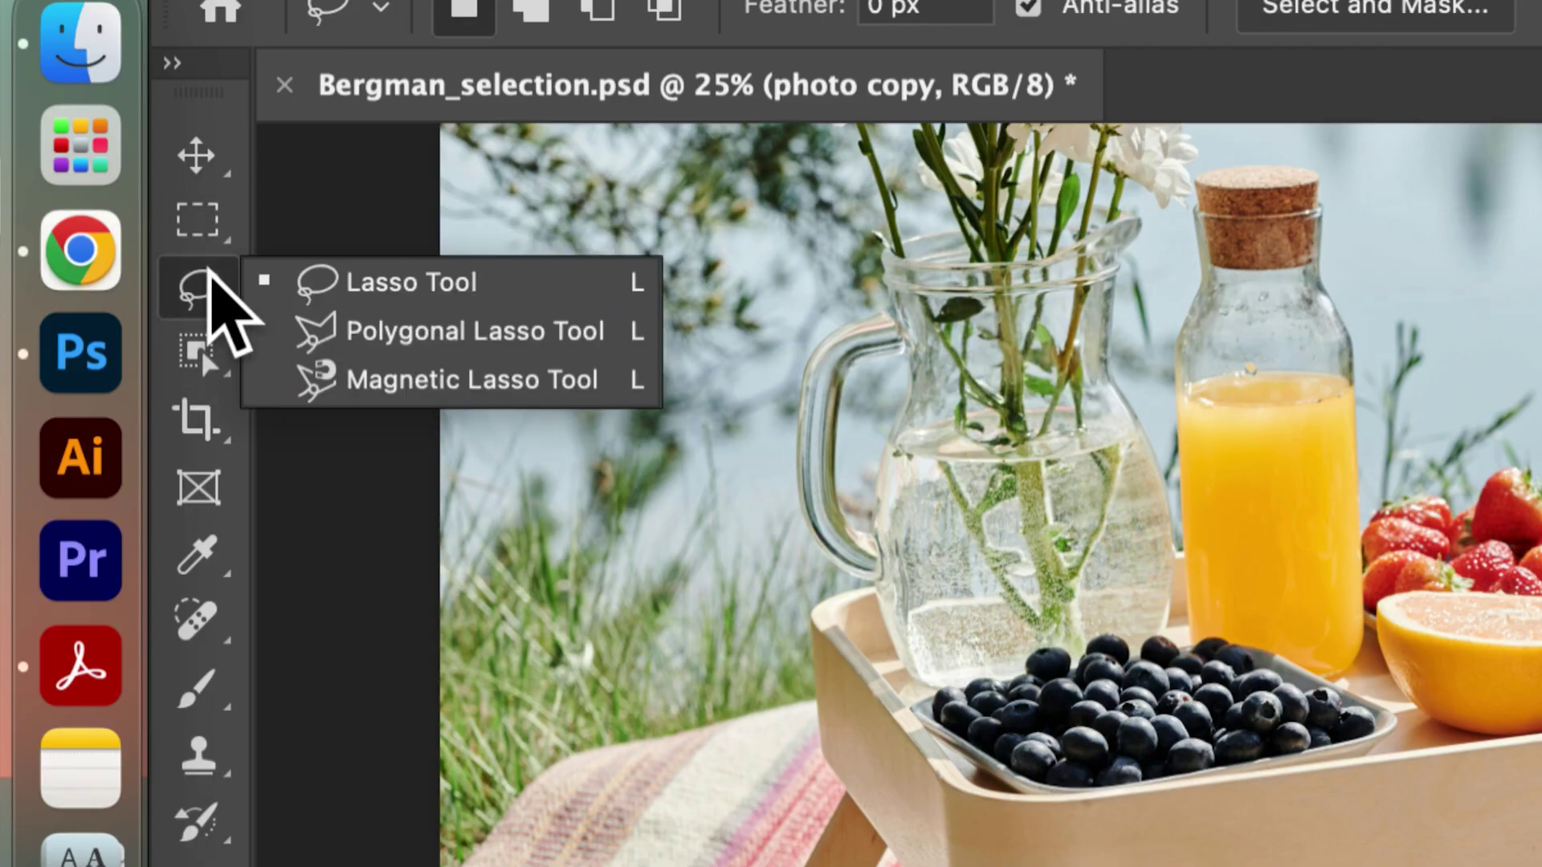
left_click(200, 345)
left_click(214, 230)
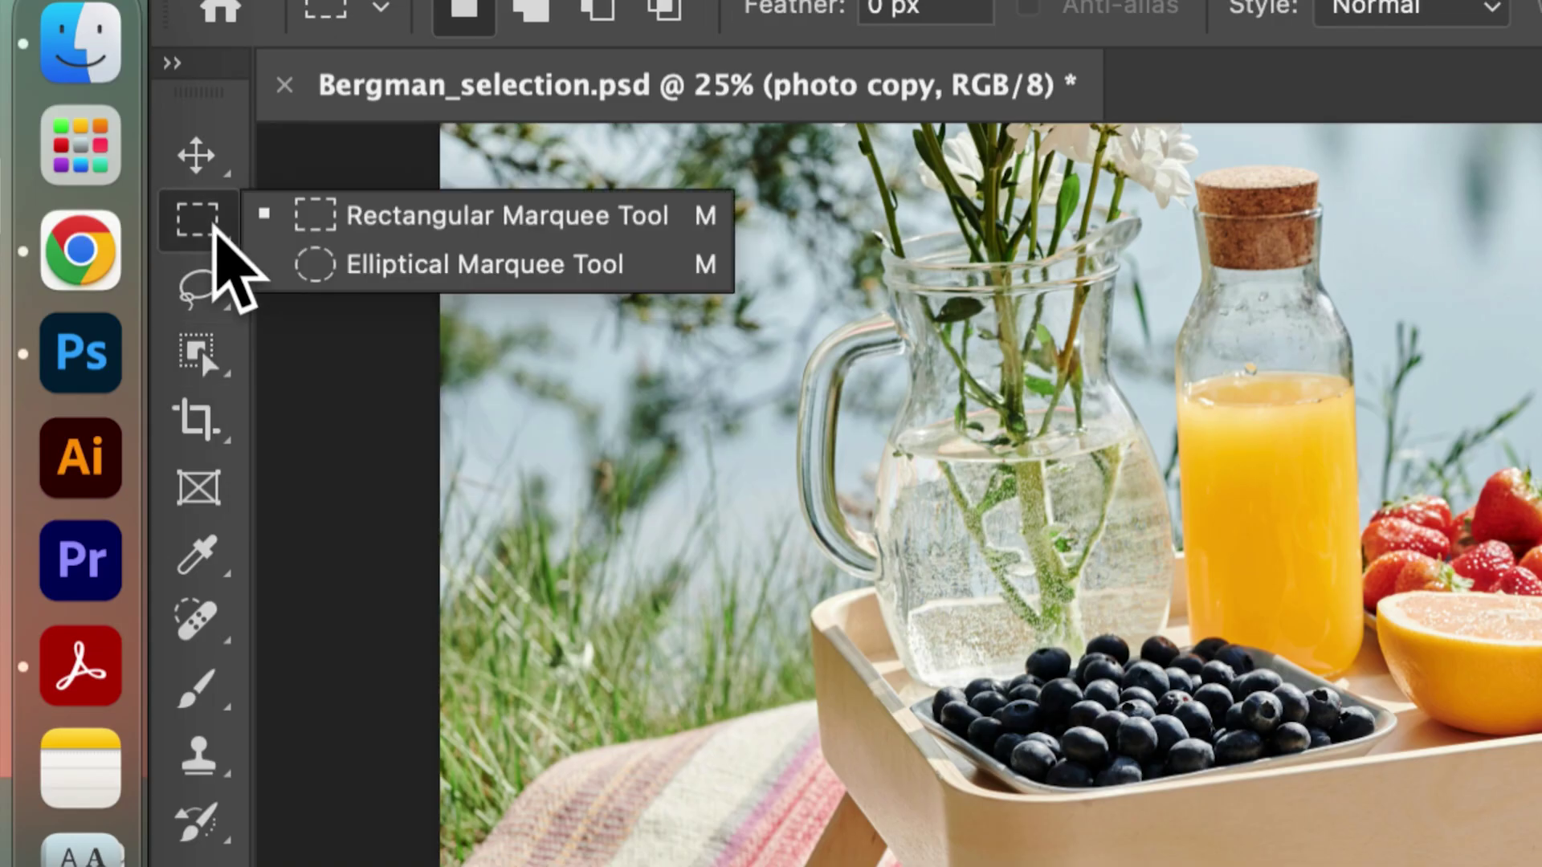
Make a rectangular marquee selection of about 364 by 598 px over the orange juice in the bottle.
left_click(215, 224)
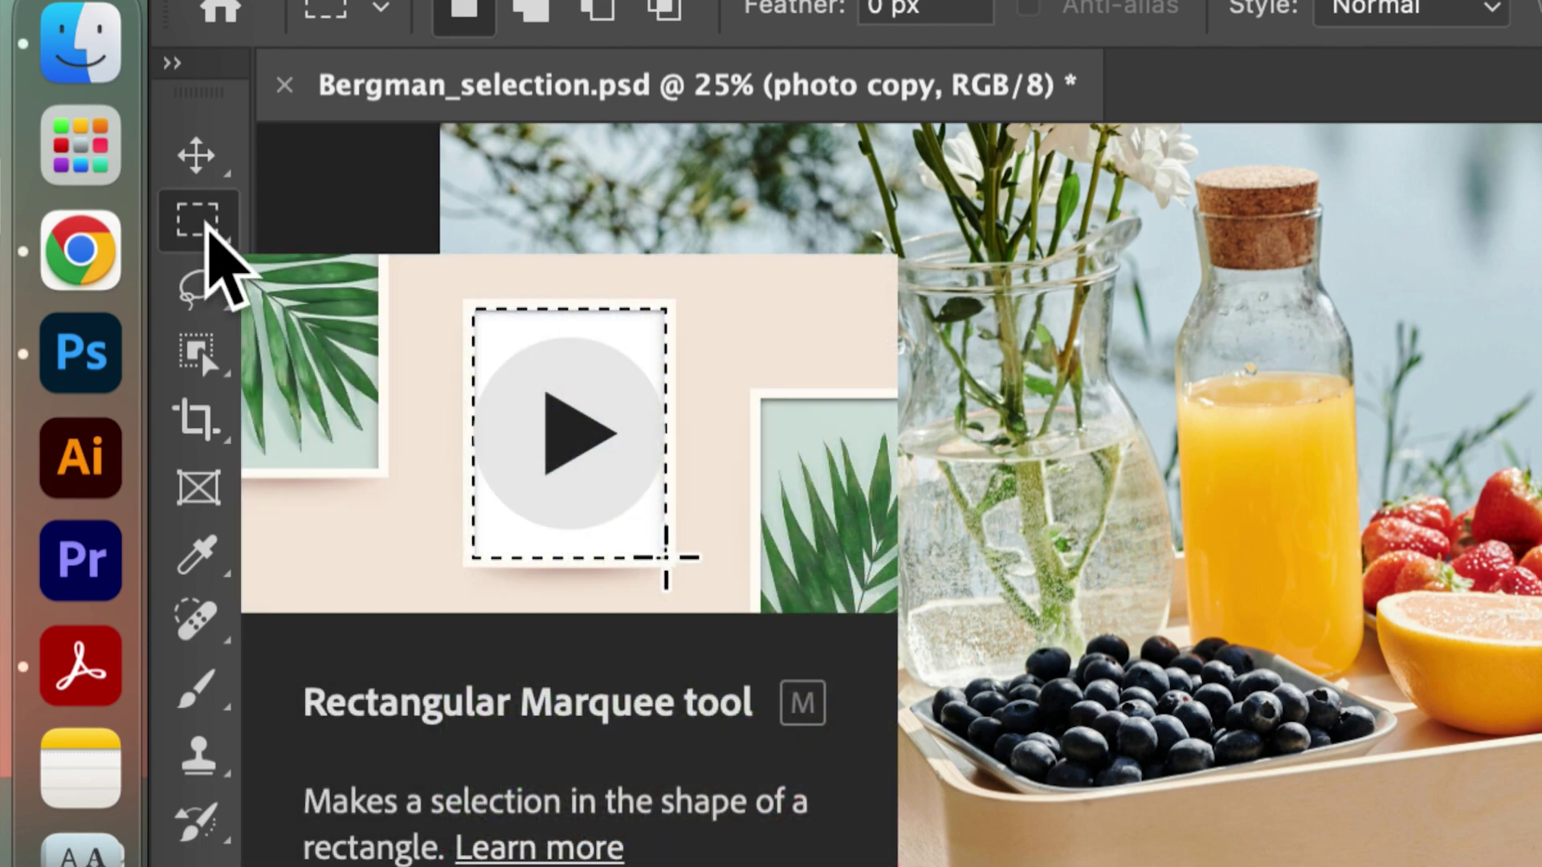
left_click(207, 226)
left_click(254, 214)
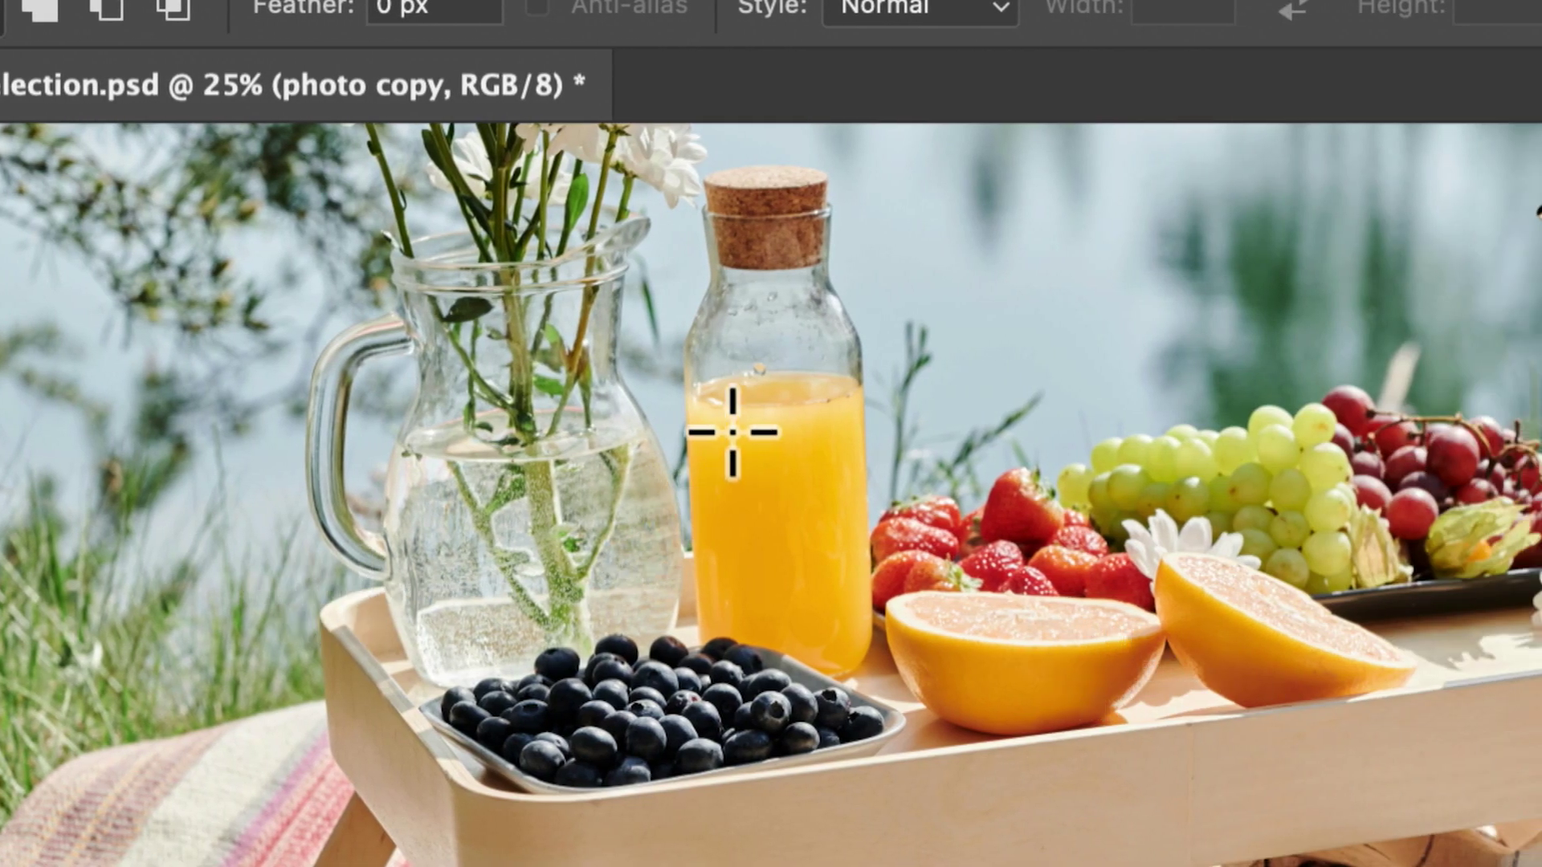
left_click_drag(720, 436, 835, 625)
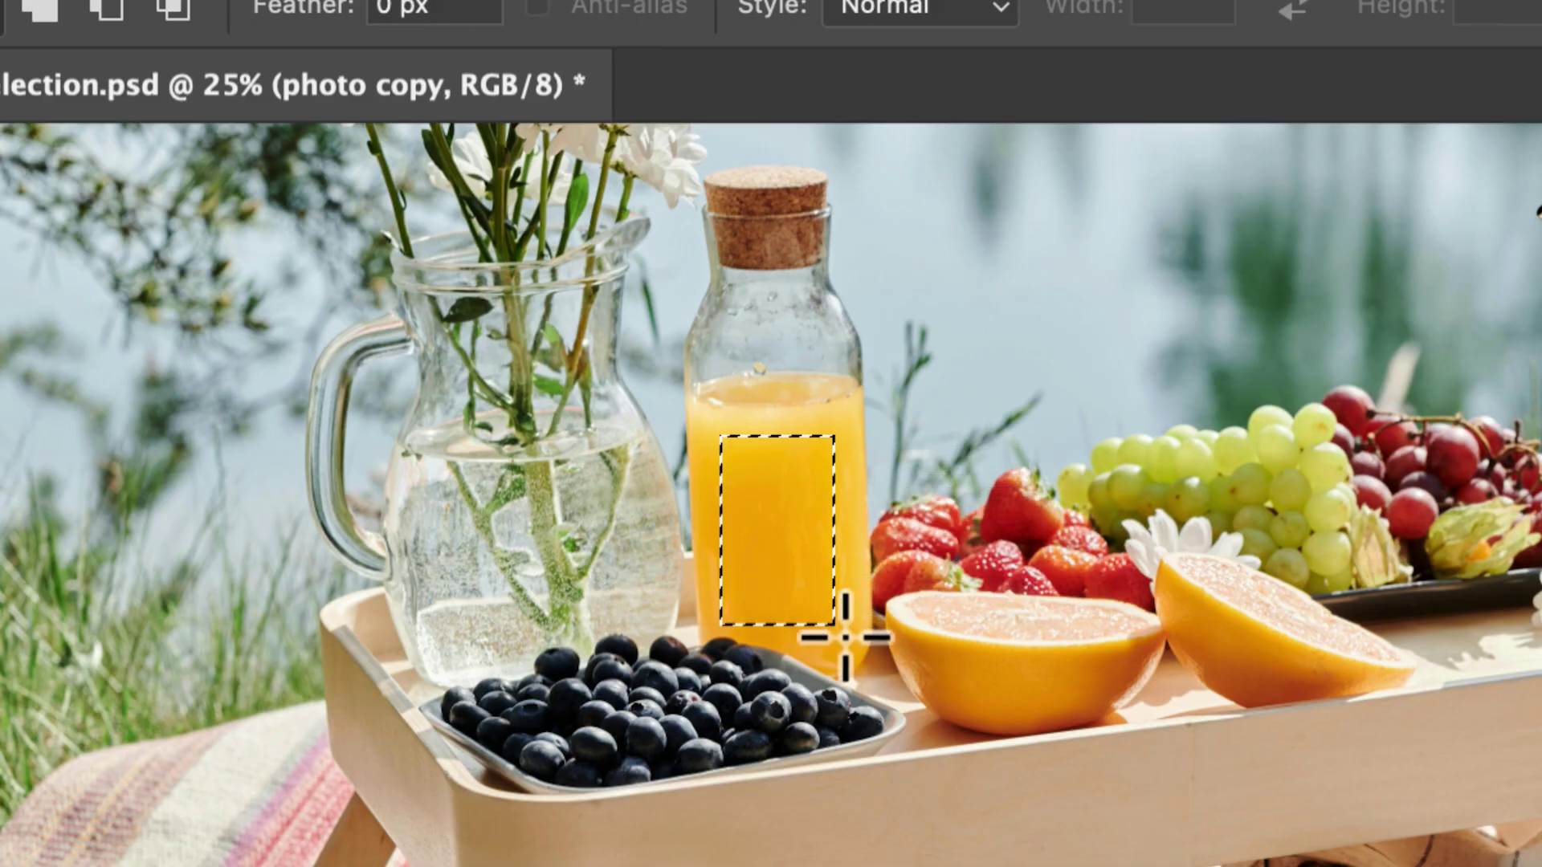
key("v")
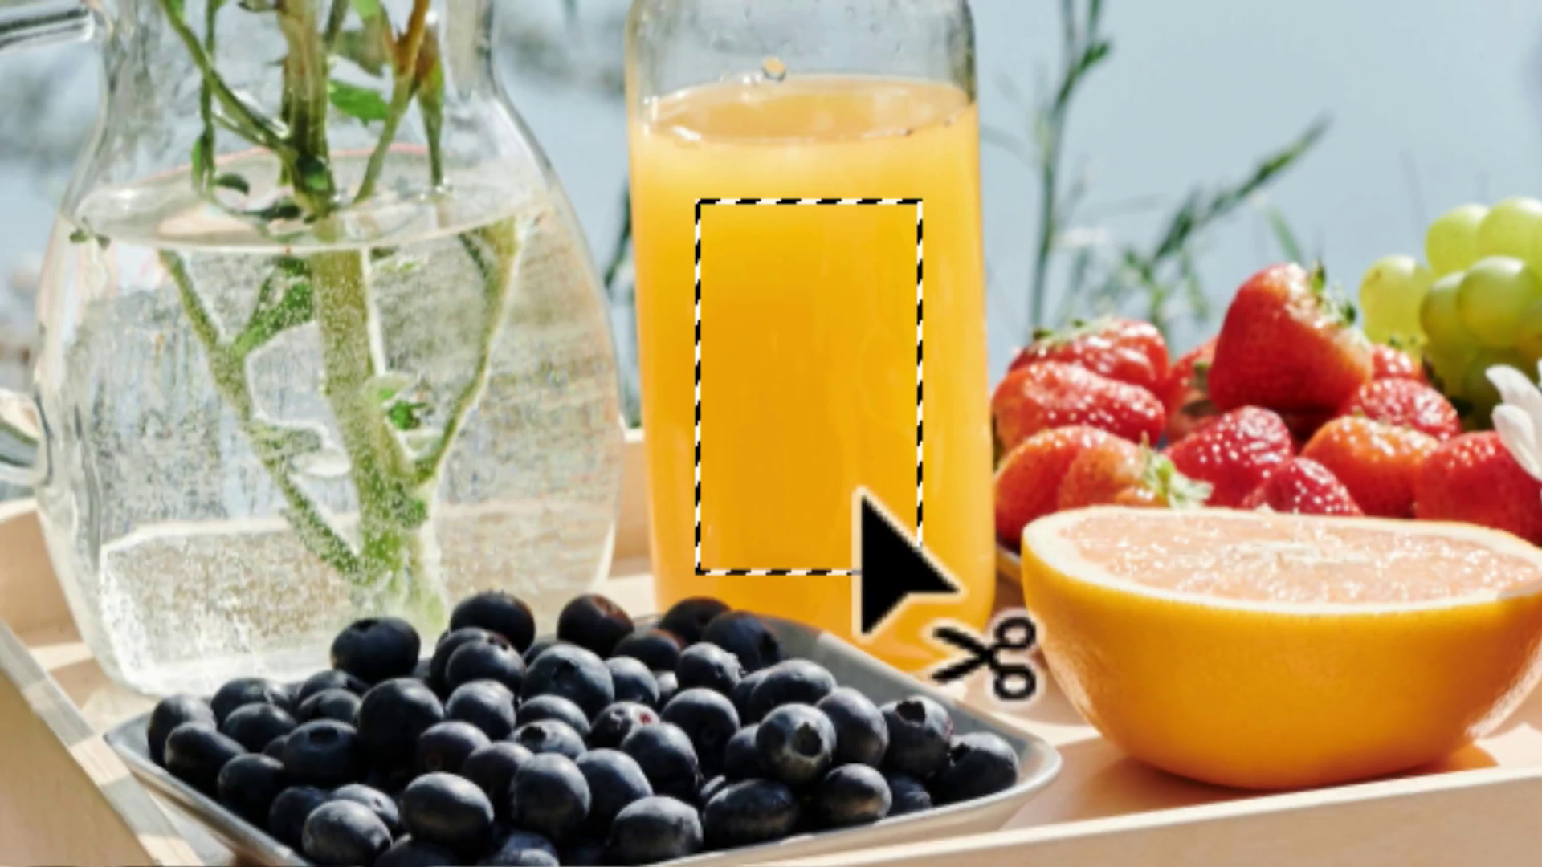
key("m")
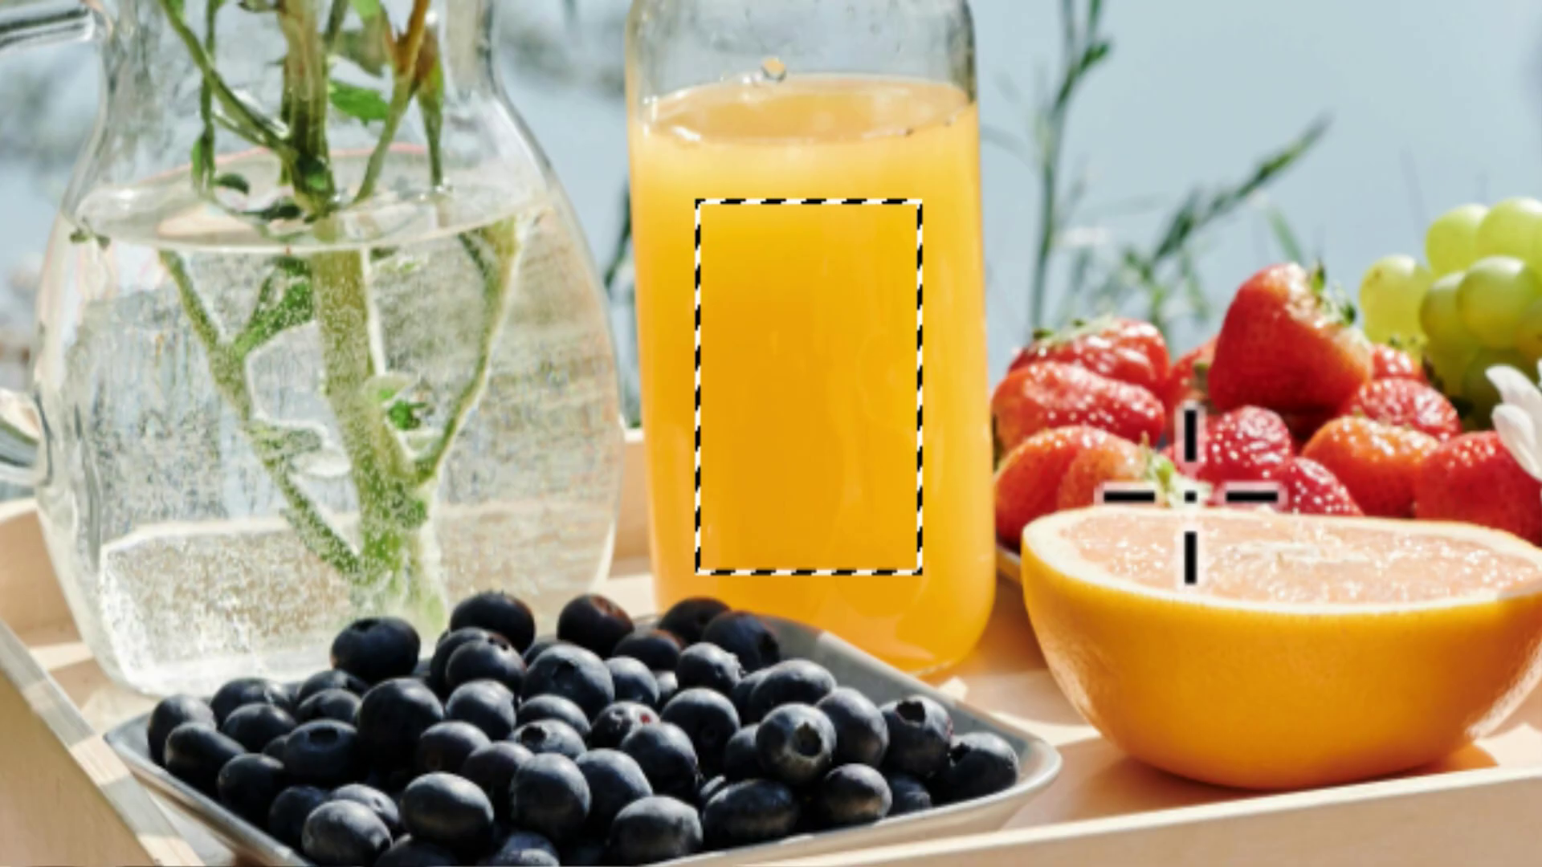
key("m")
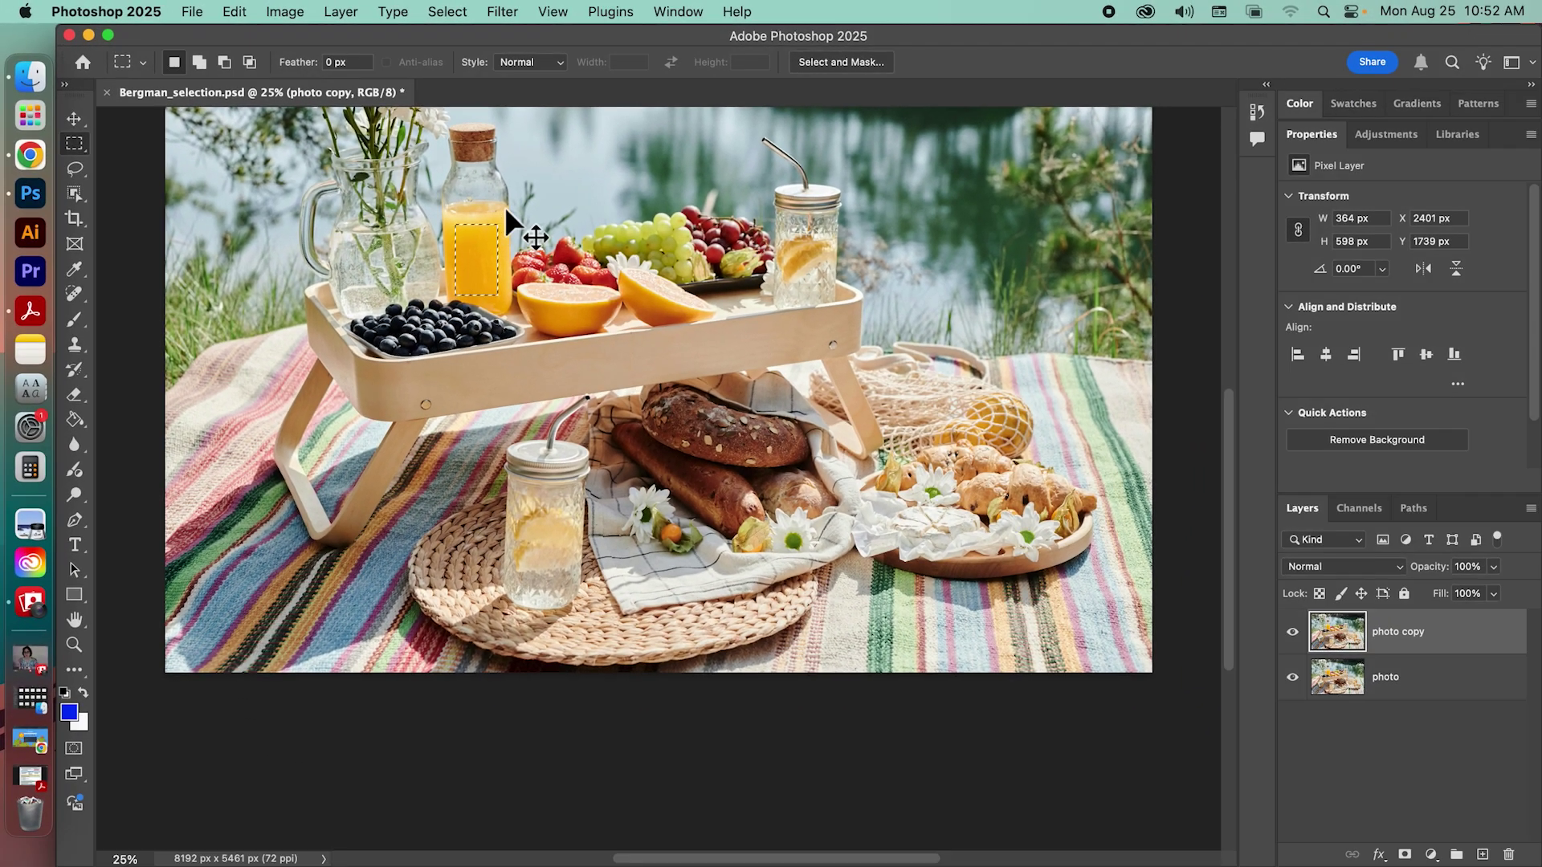
Paint the selected rectangle on the juice bottle with the Brush tool, using blue 0030ff.
left_click(73, 320)
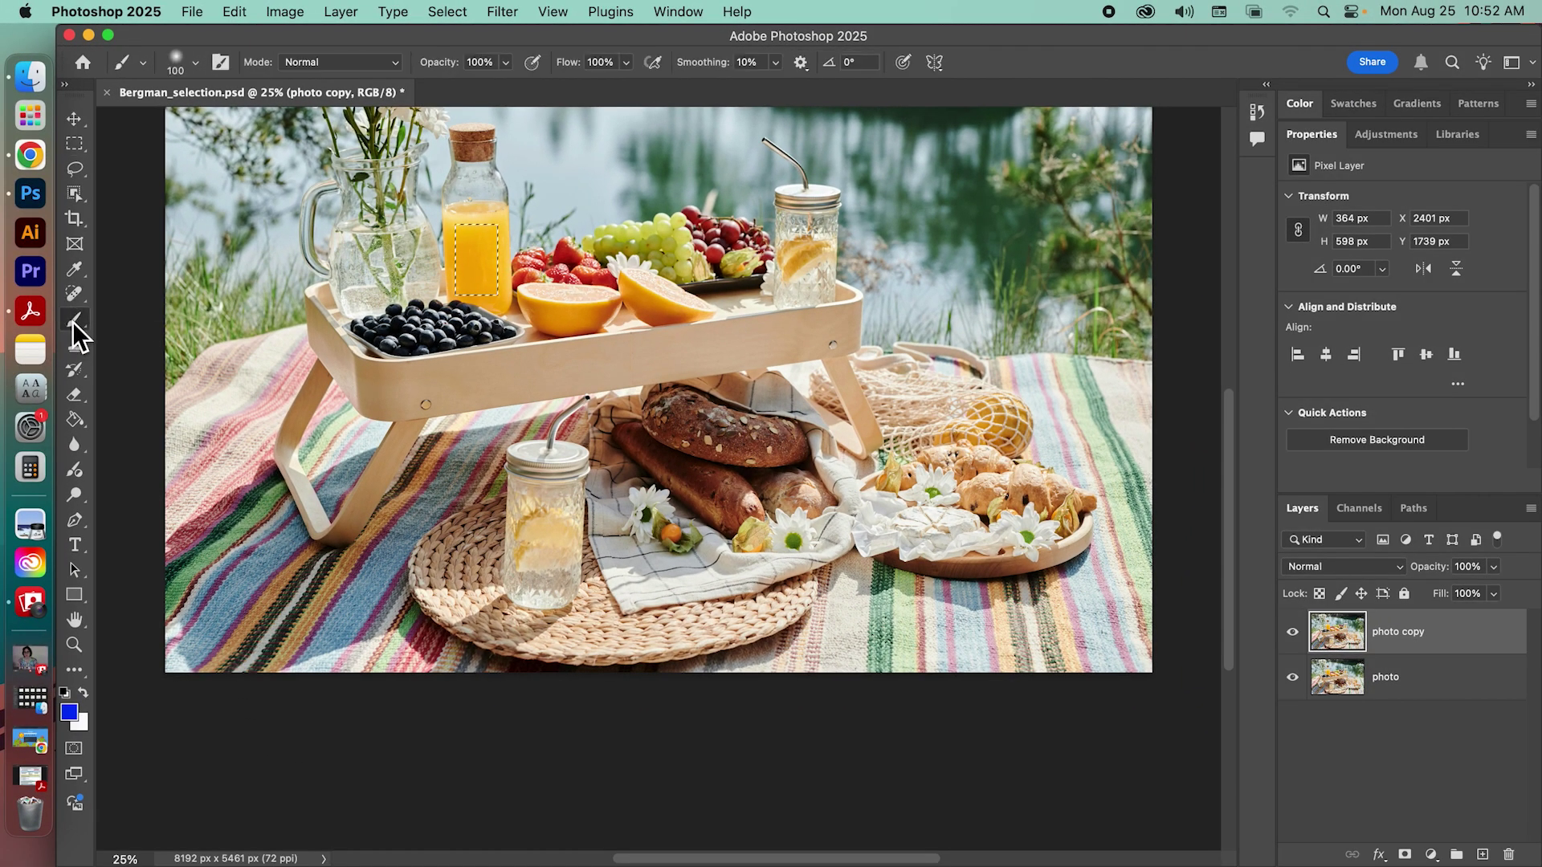
left_click(68, 711)
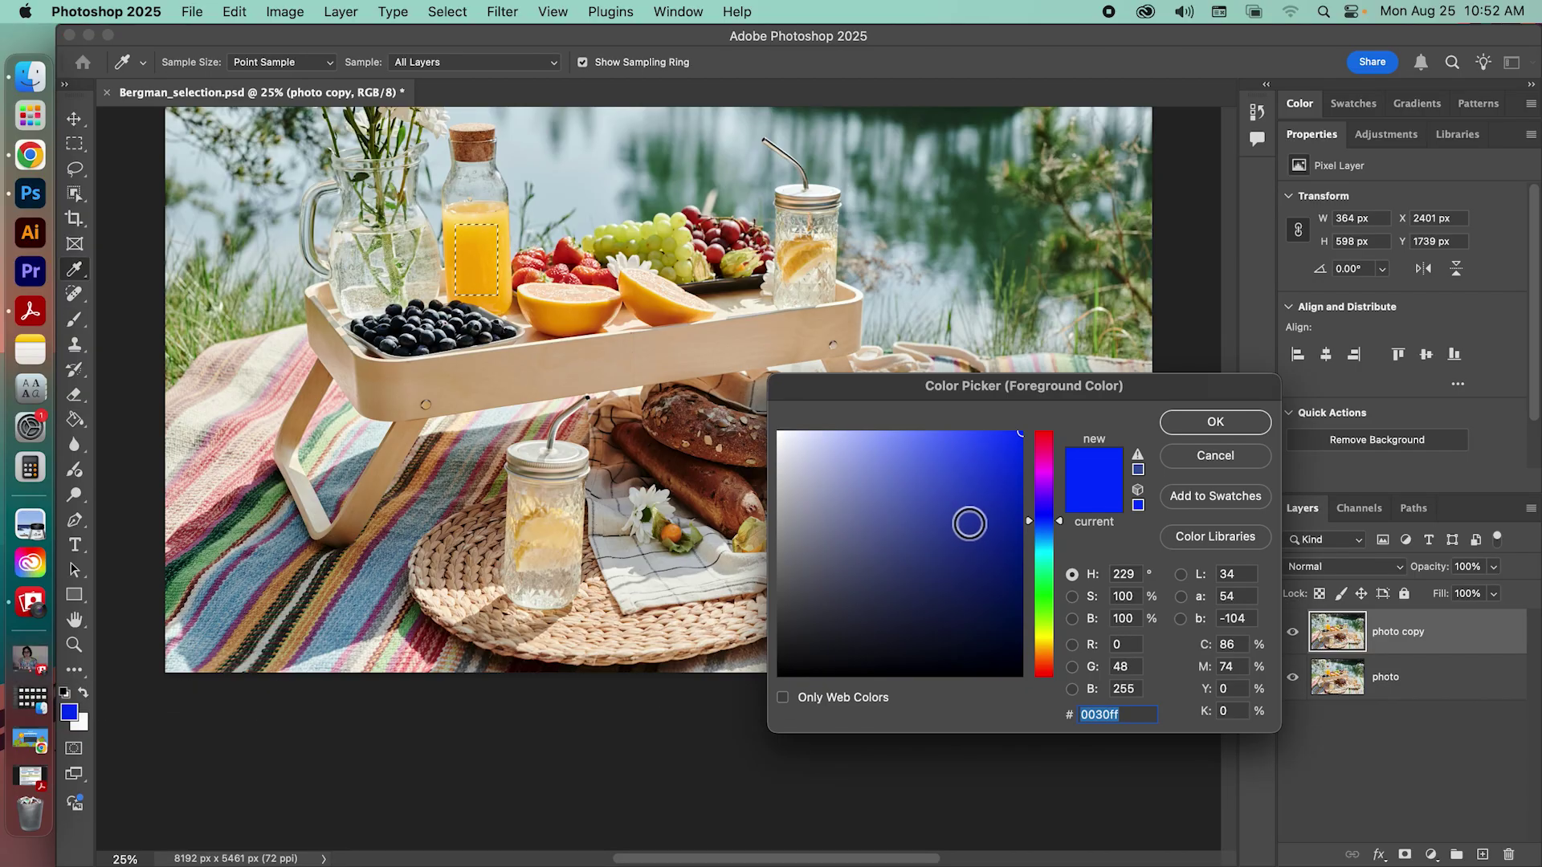
left_click(1193, 425)
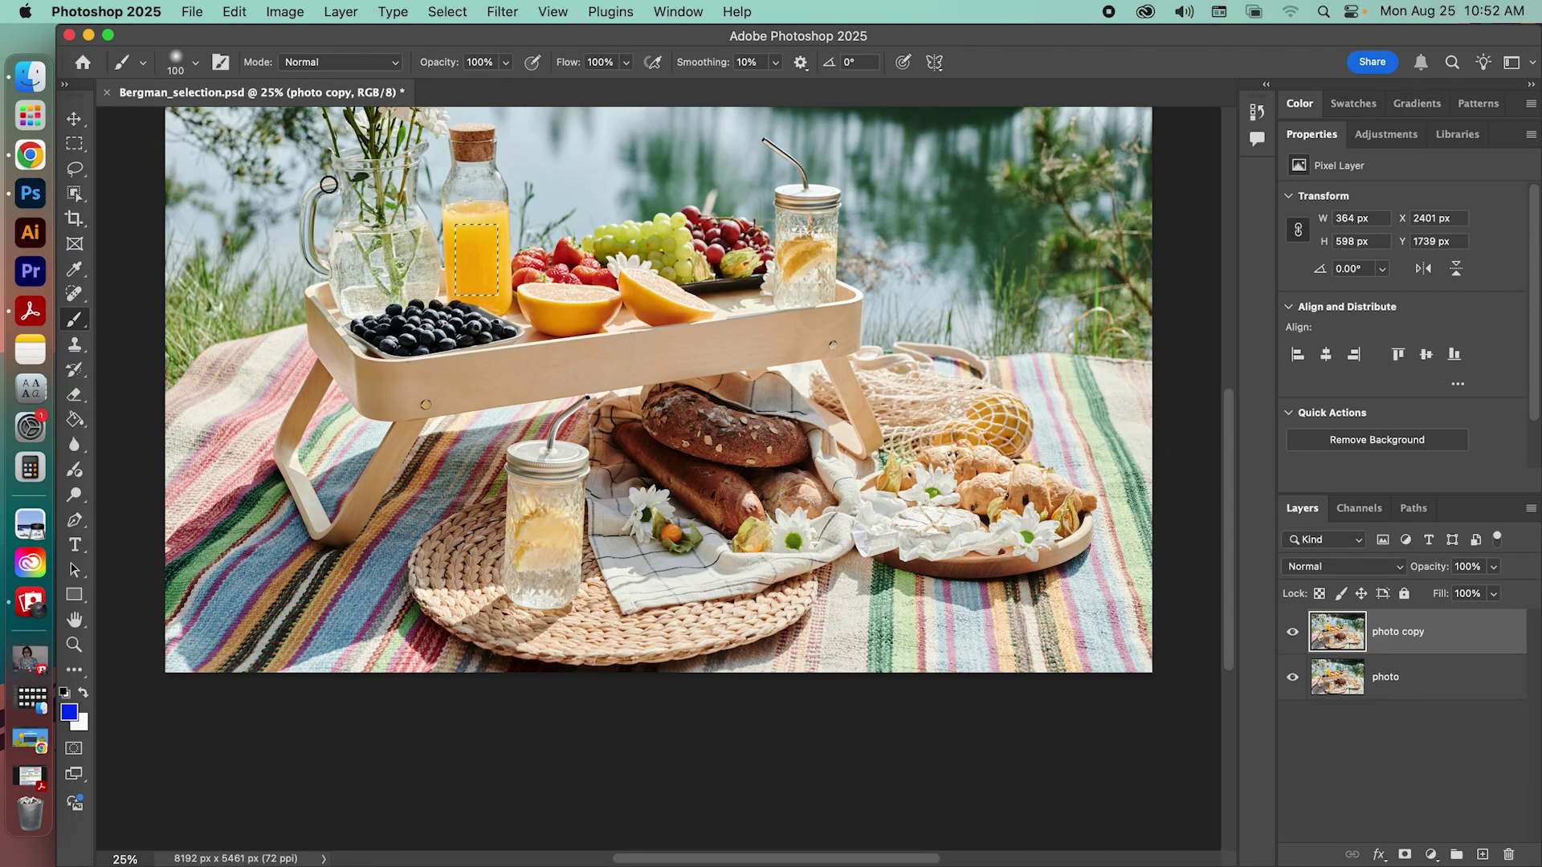
mouse_move(438, 272)
left_mouse_down()
mouse_move(512, 210)
mouse_move(473, 270)
mouse_move(498, 289)
mouse_move(459, 241)
left_mouse_up()
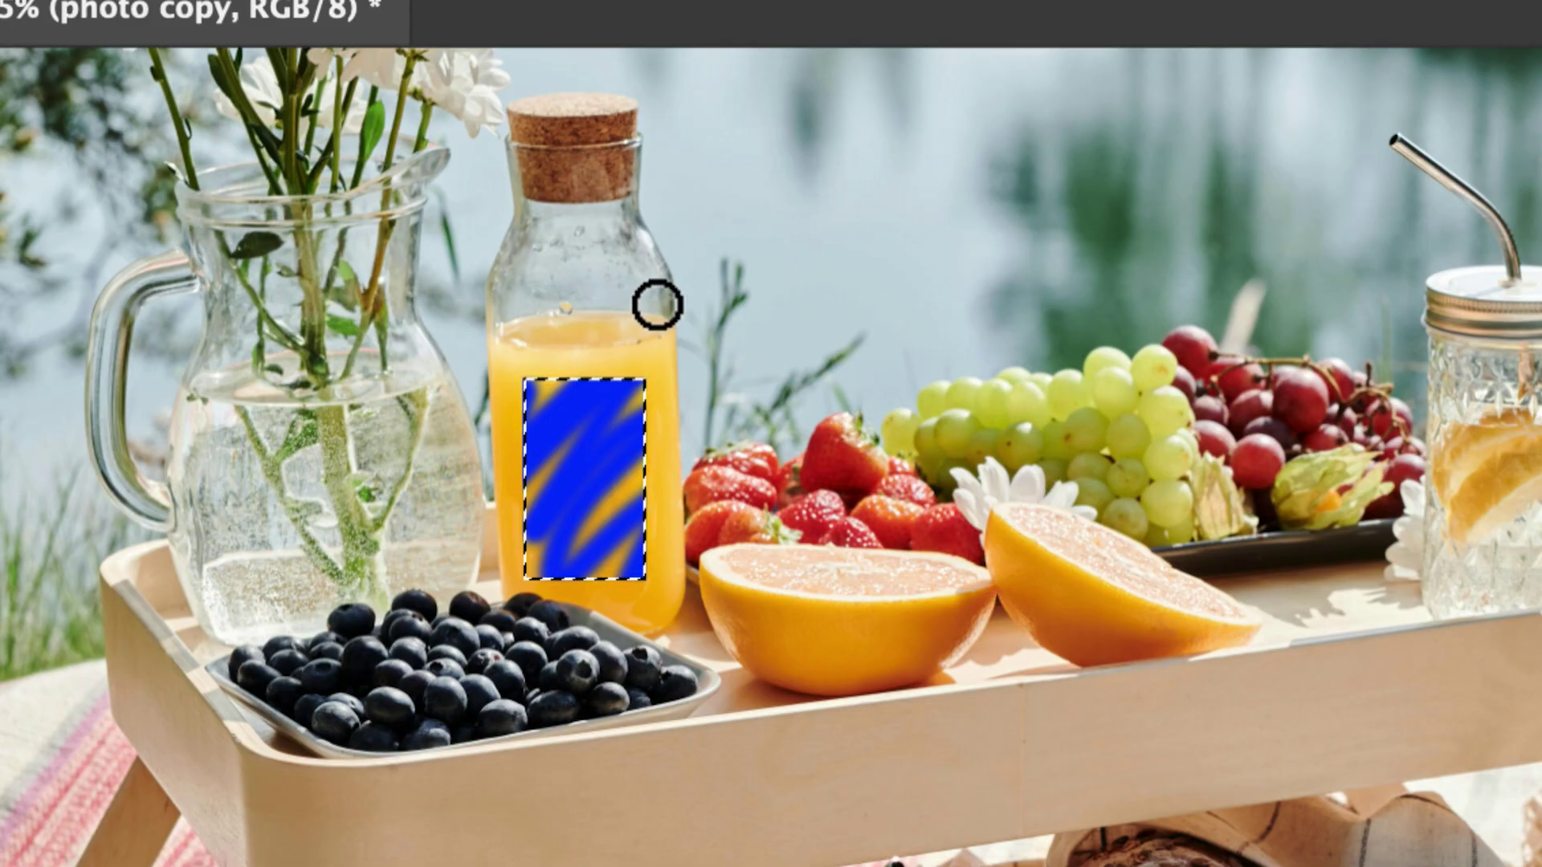
left_click_drag(516, 406, 565, 591)
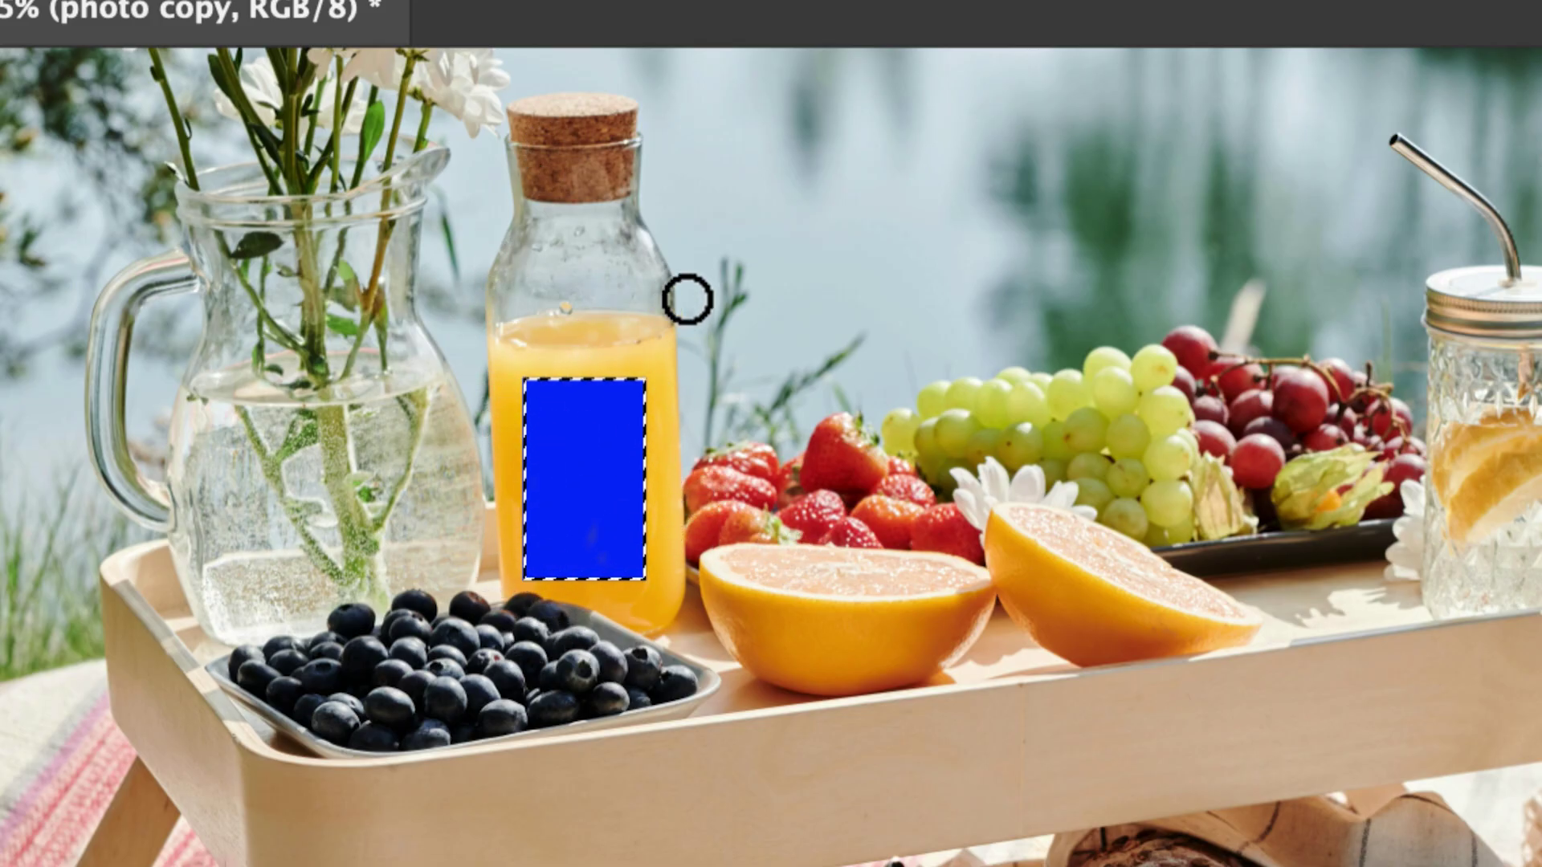
Undo the last blue brush stroke and deselect the rectangle on the juice bottle.
key("ctrl+z")
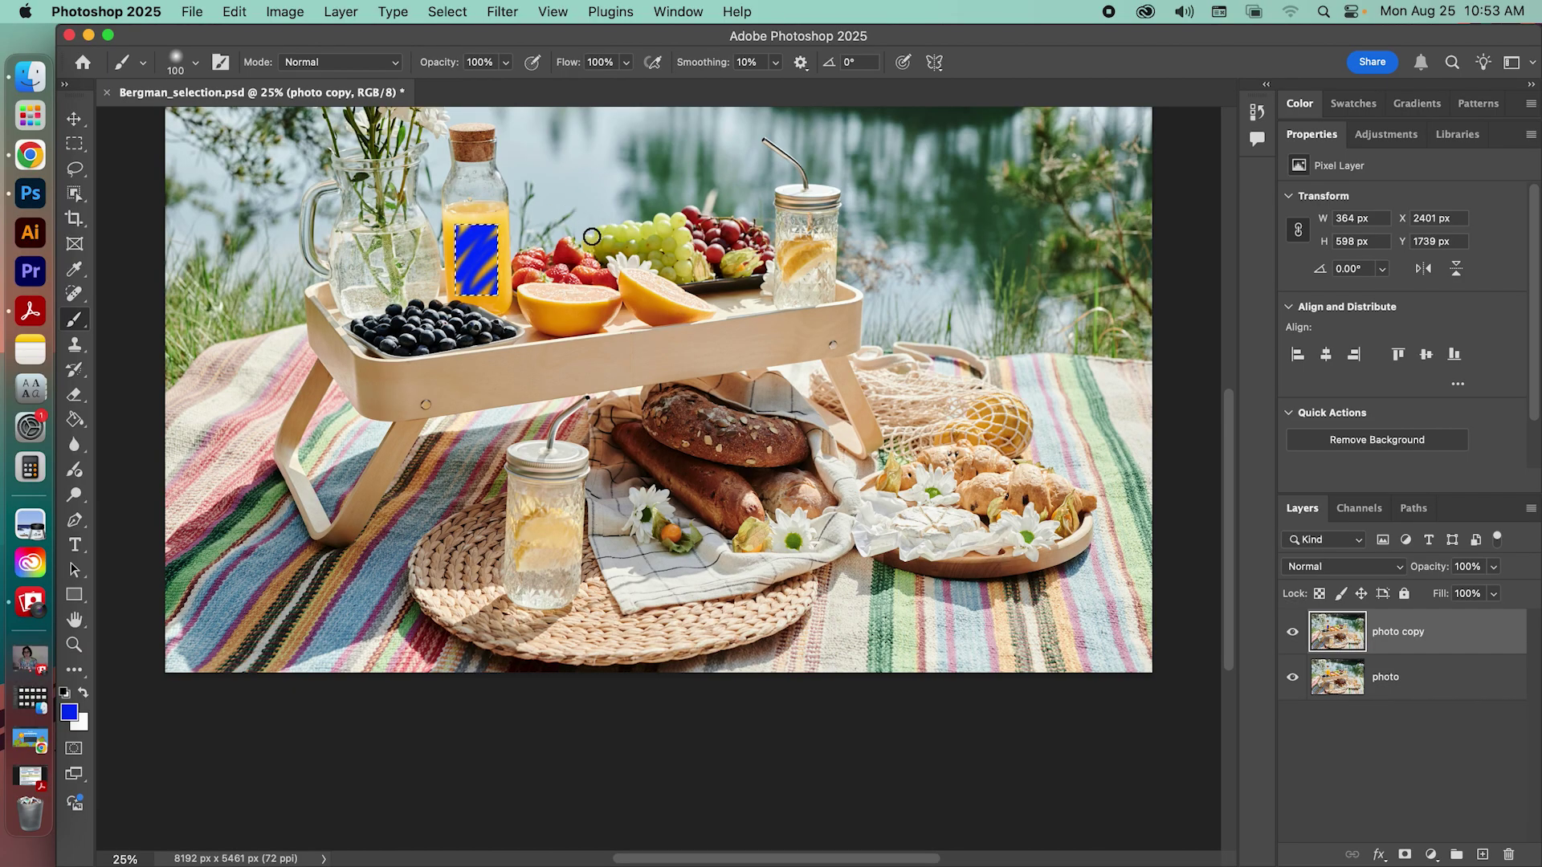
left_click(446, 11)
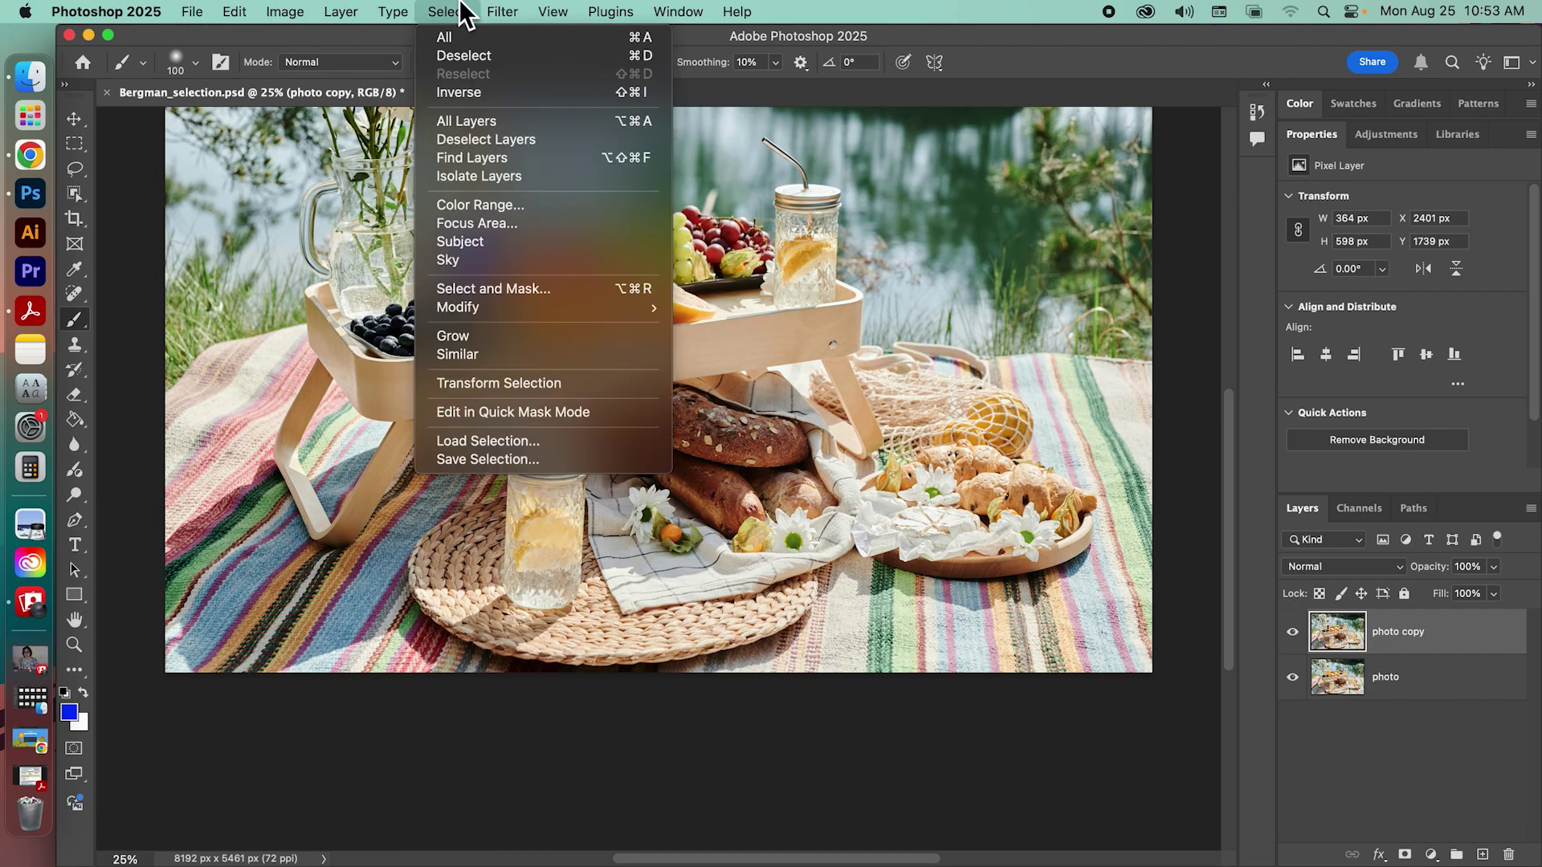
left_click(469, 54)
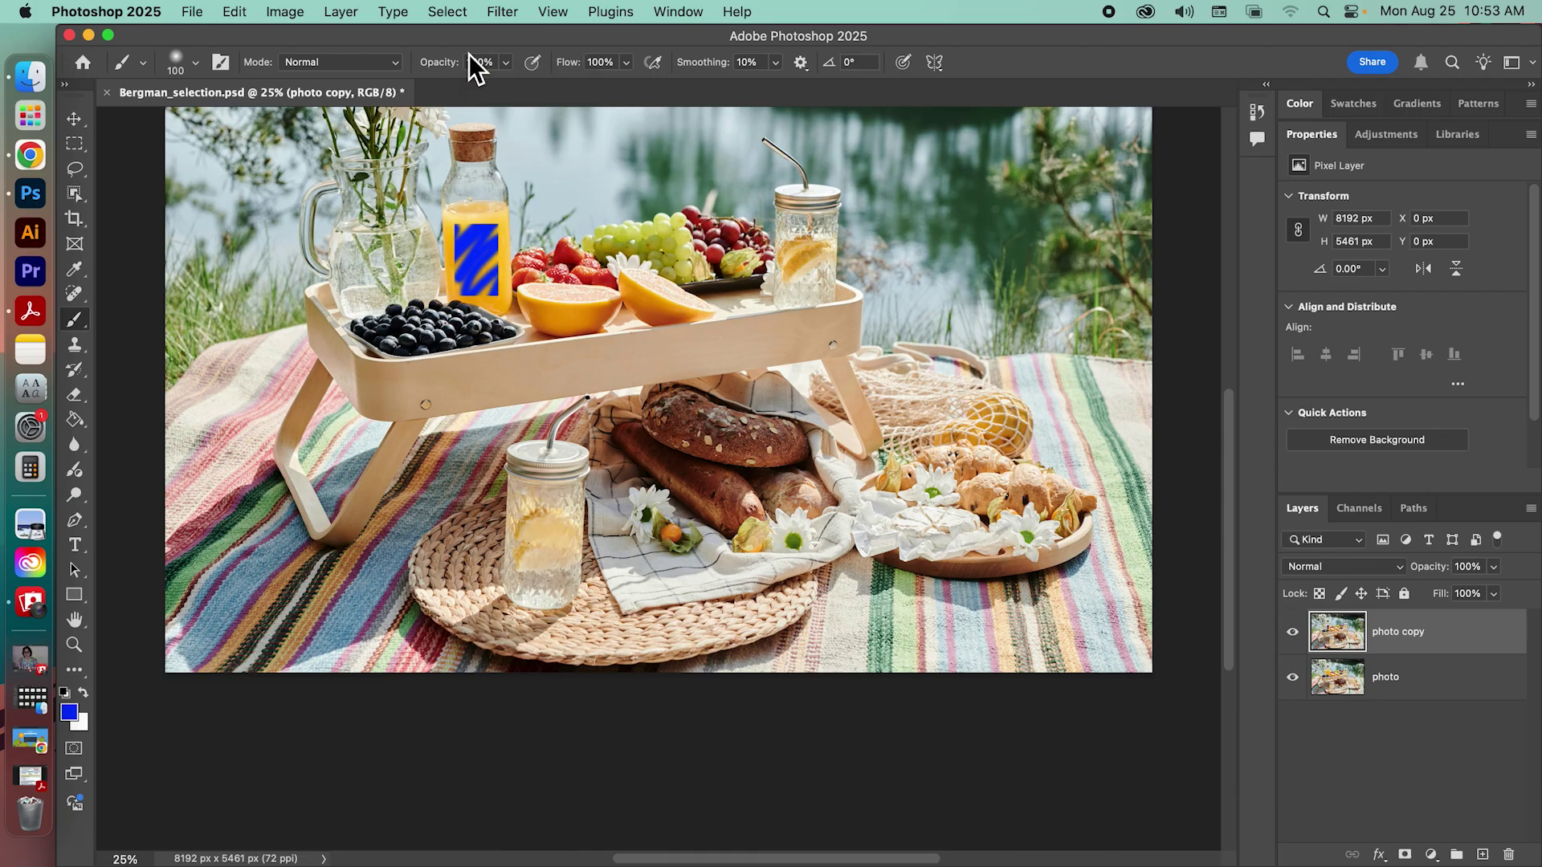
Select the round plate of pastries and cheese on the blanket with the Object Selection tool.
scroll(995, 471, "up", 3)
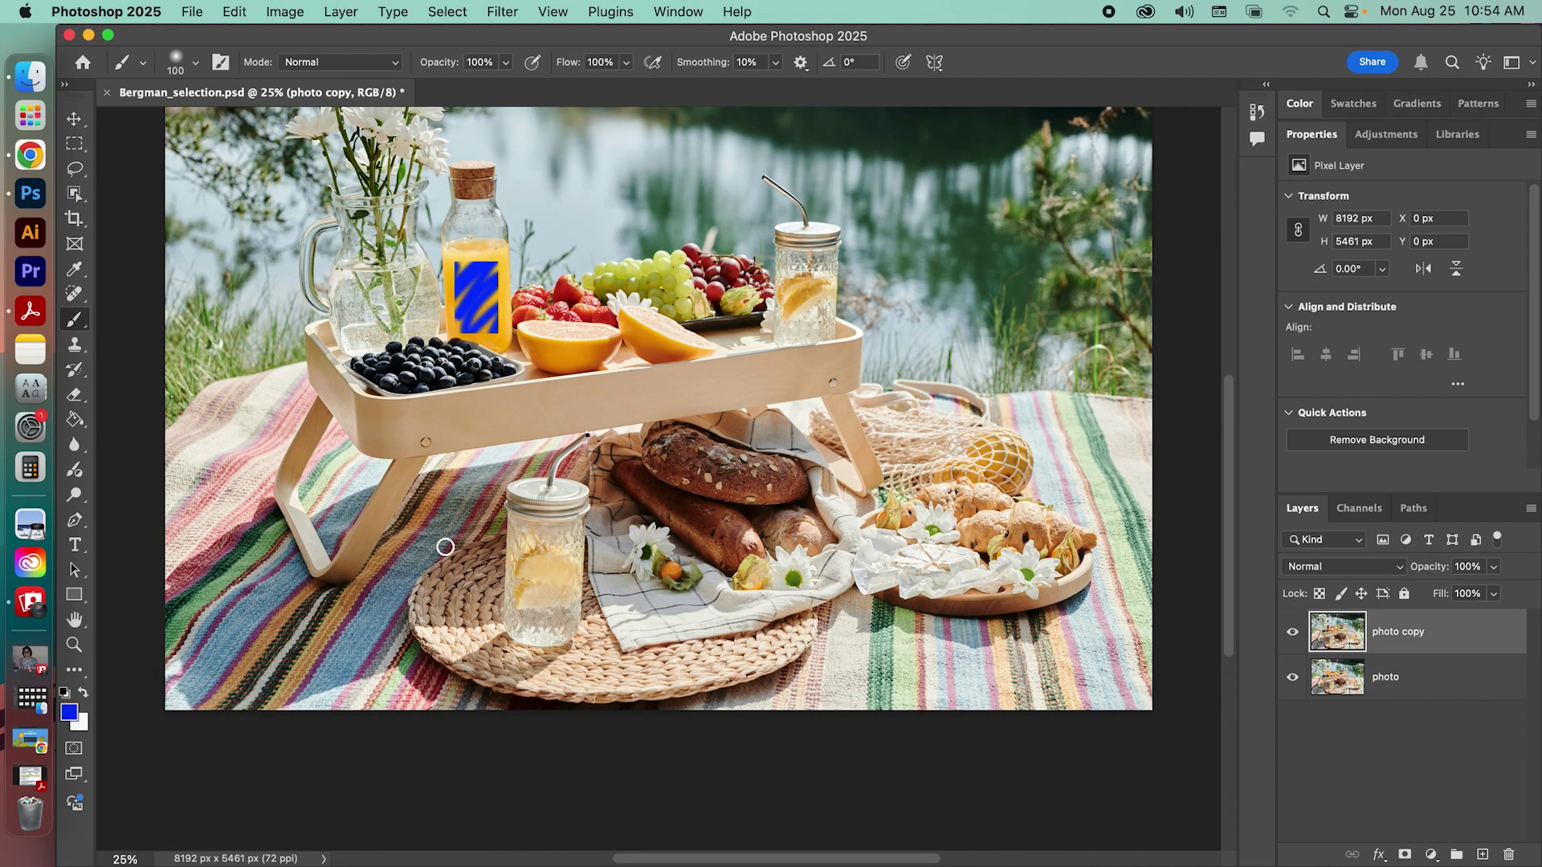
left_click(80, 150)
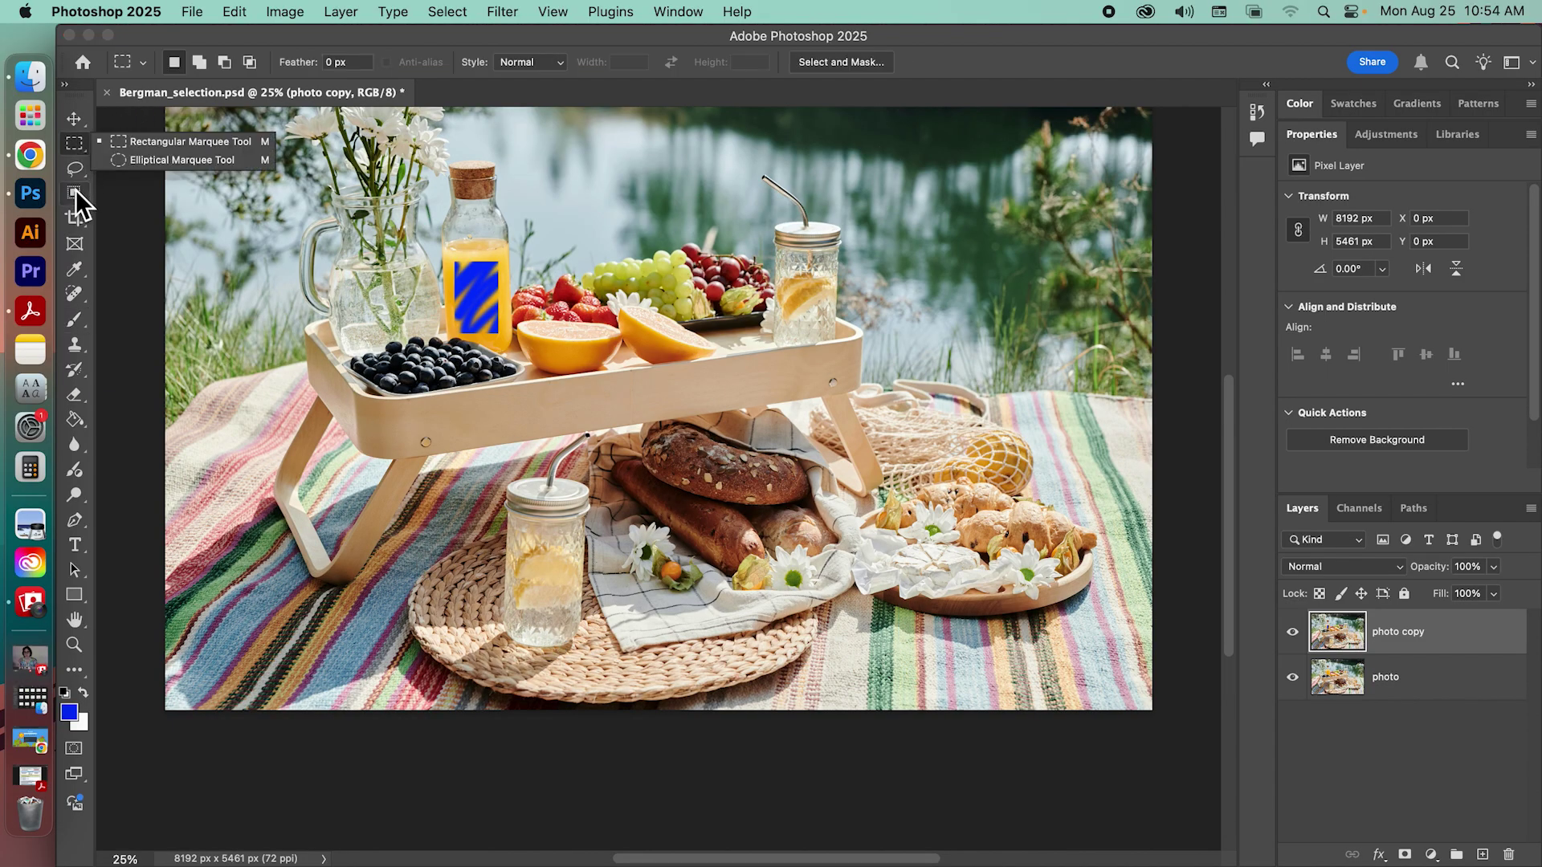
left_click_drag(76, 189, 113, 186)
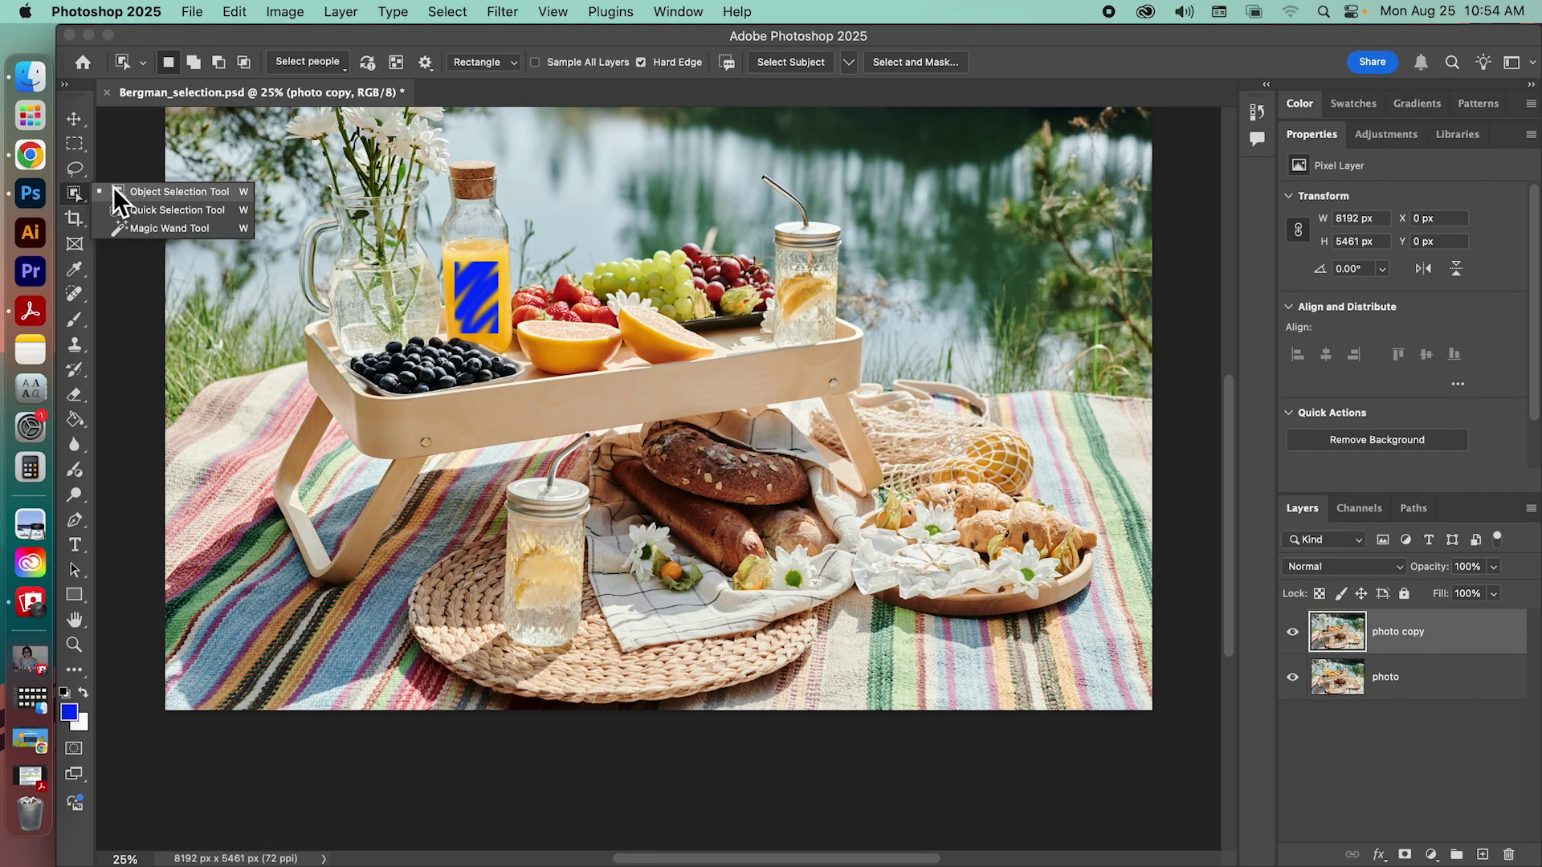
left_click(113, 186)
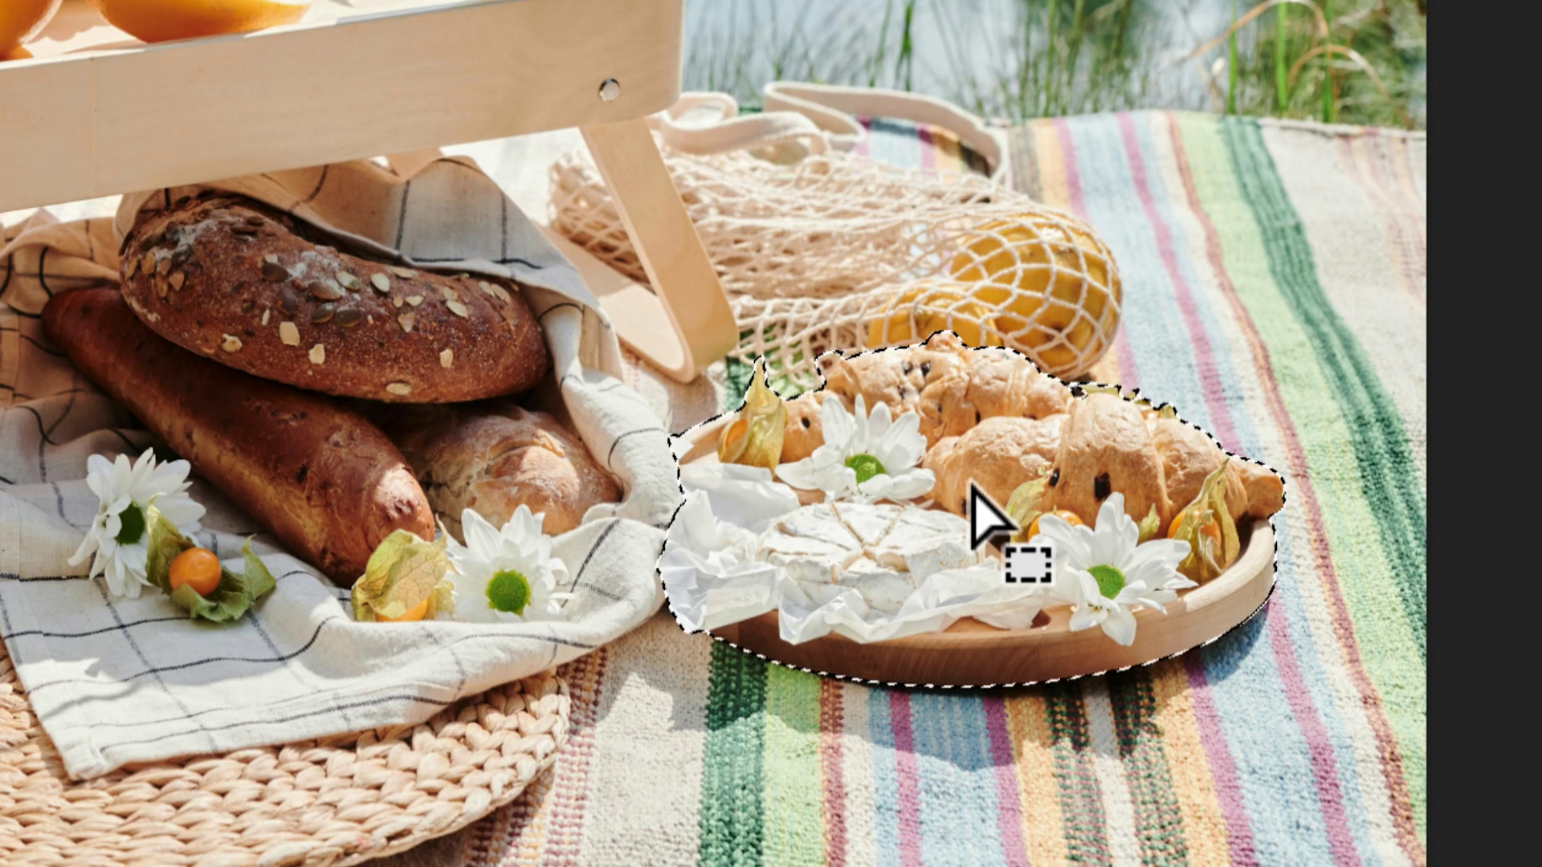
Scale the selected plate of pastries up proportionally to about 3791 by 2156 px and reposition it on the blanket.
key("v")
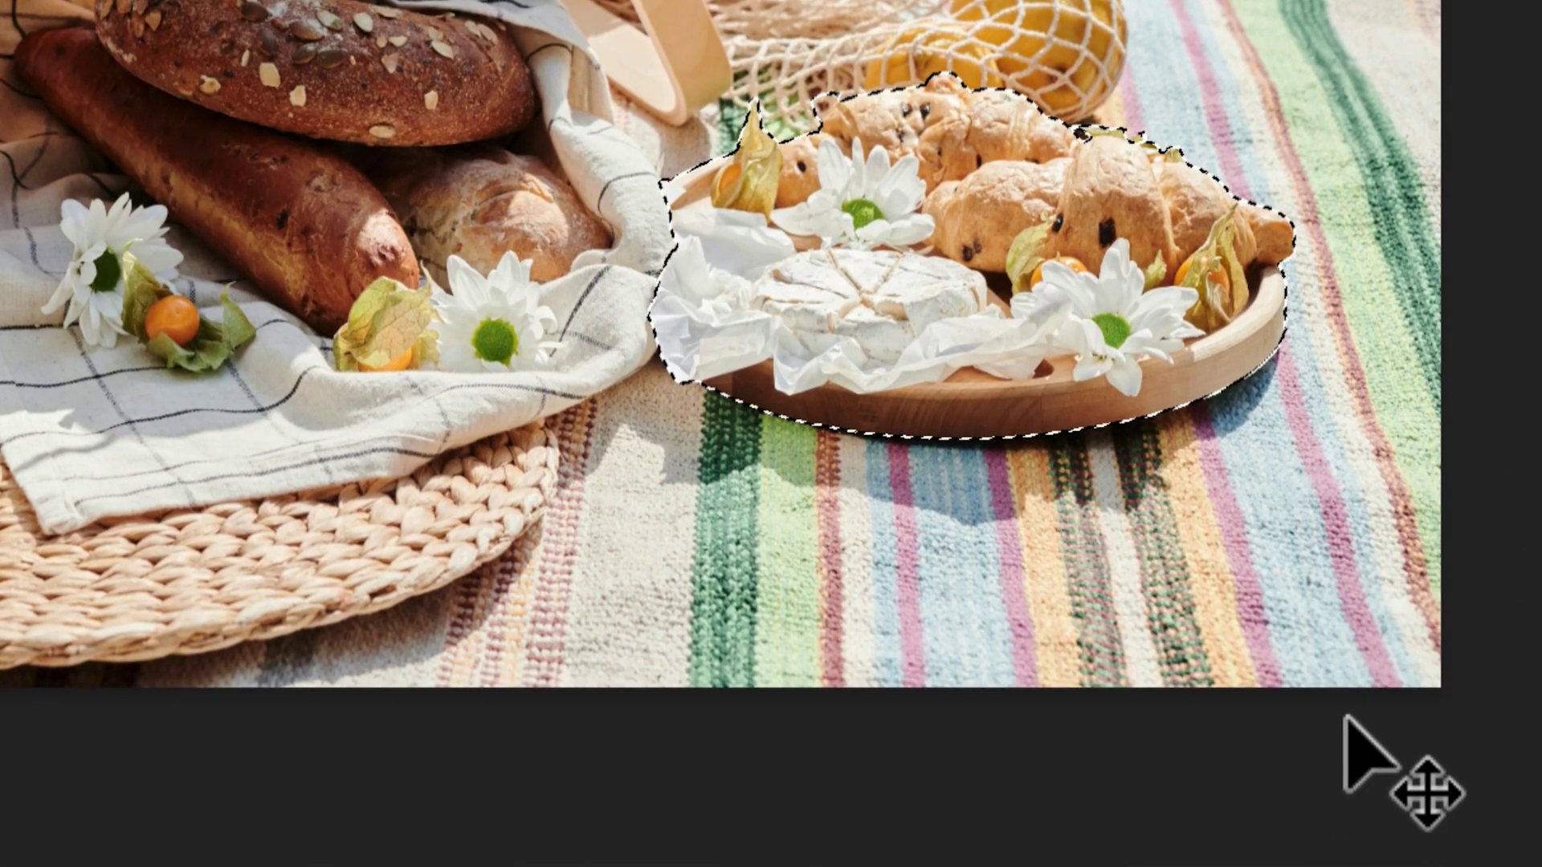
key("ctrl+z")
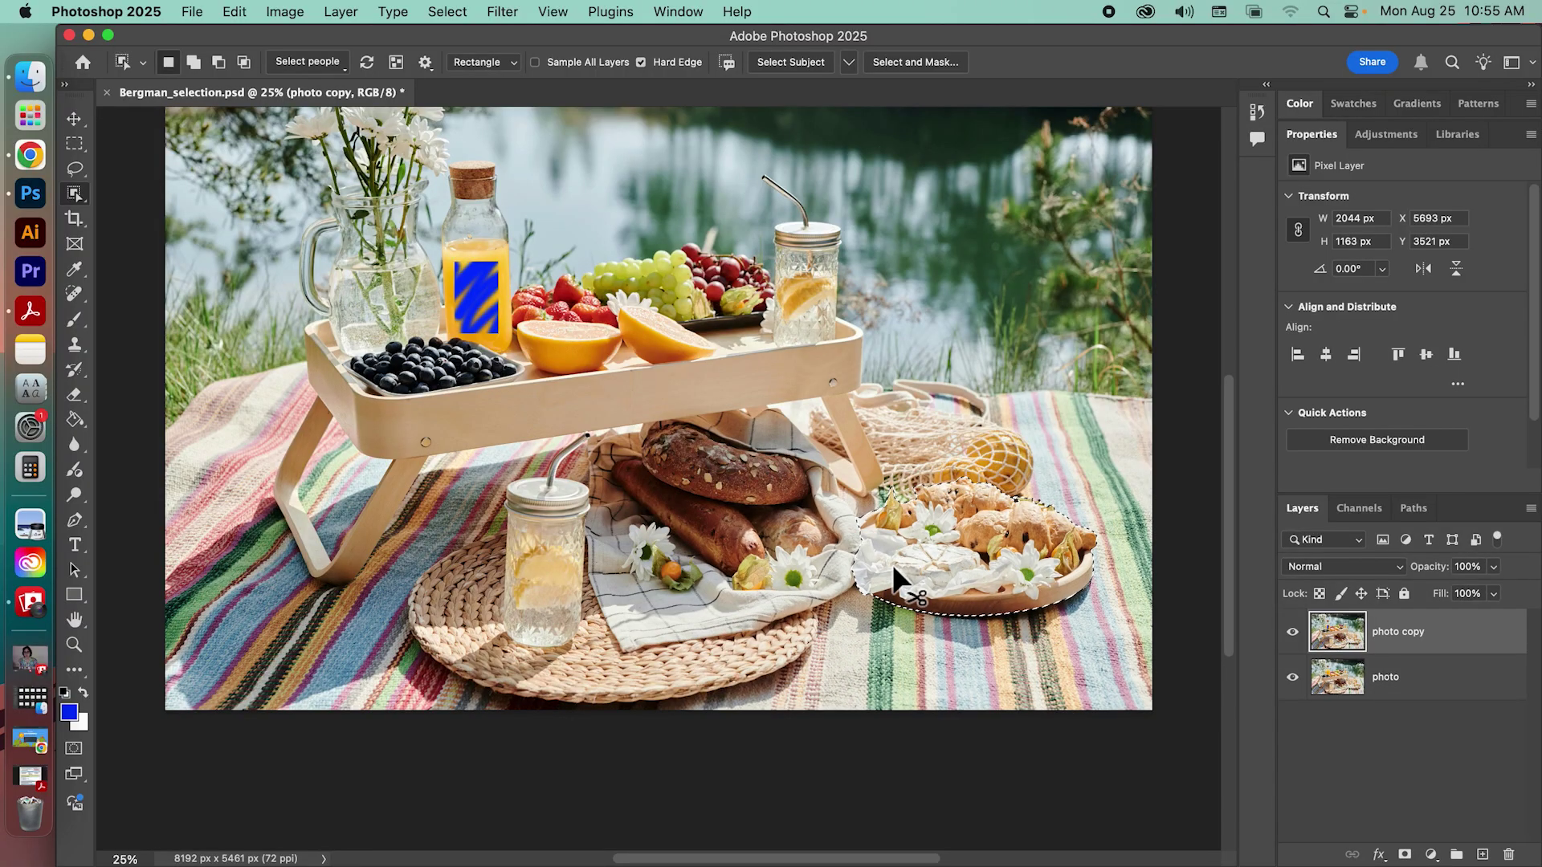
left_click(74, 119)
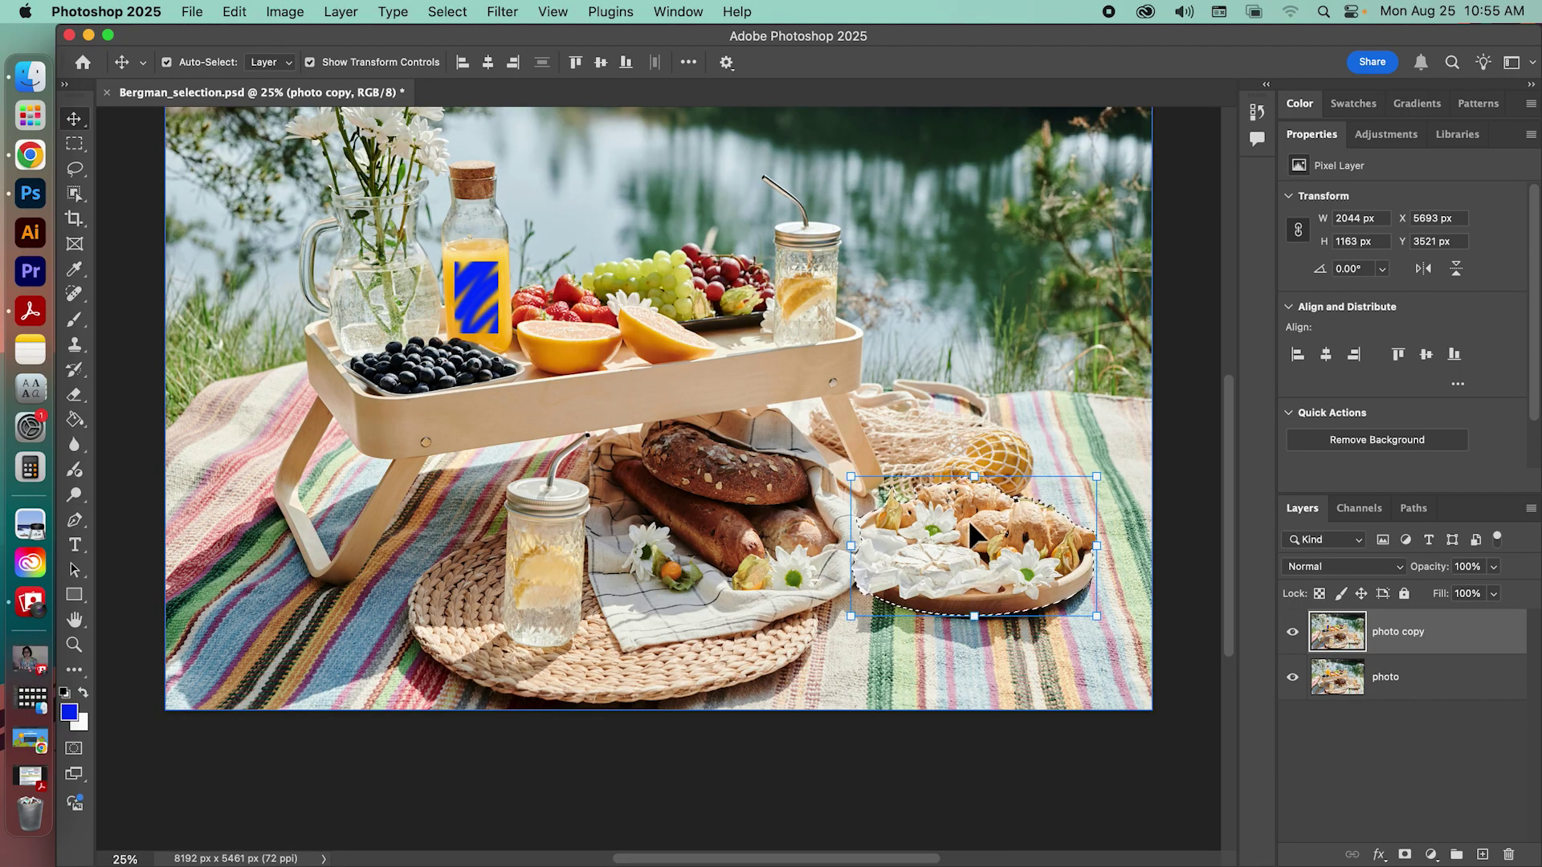
left_click(238, 11)
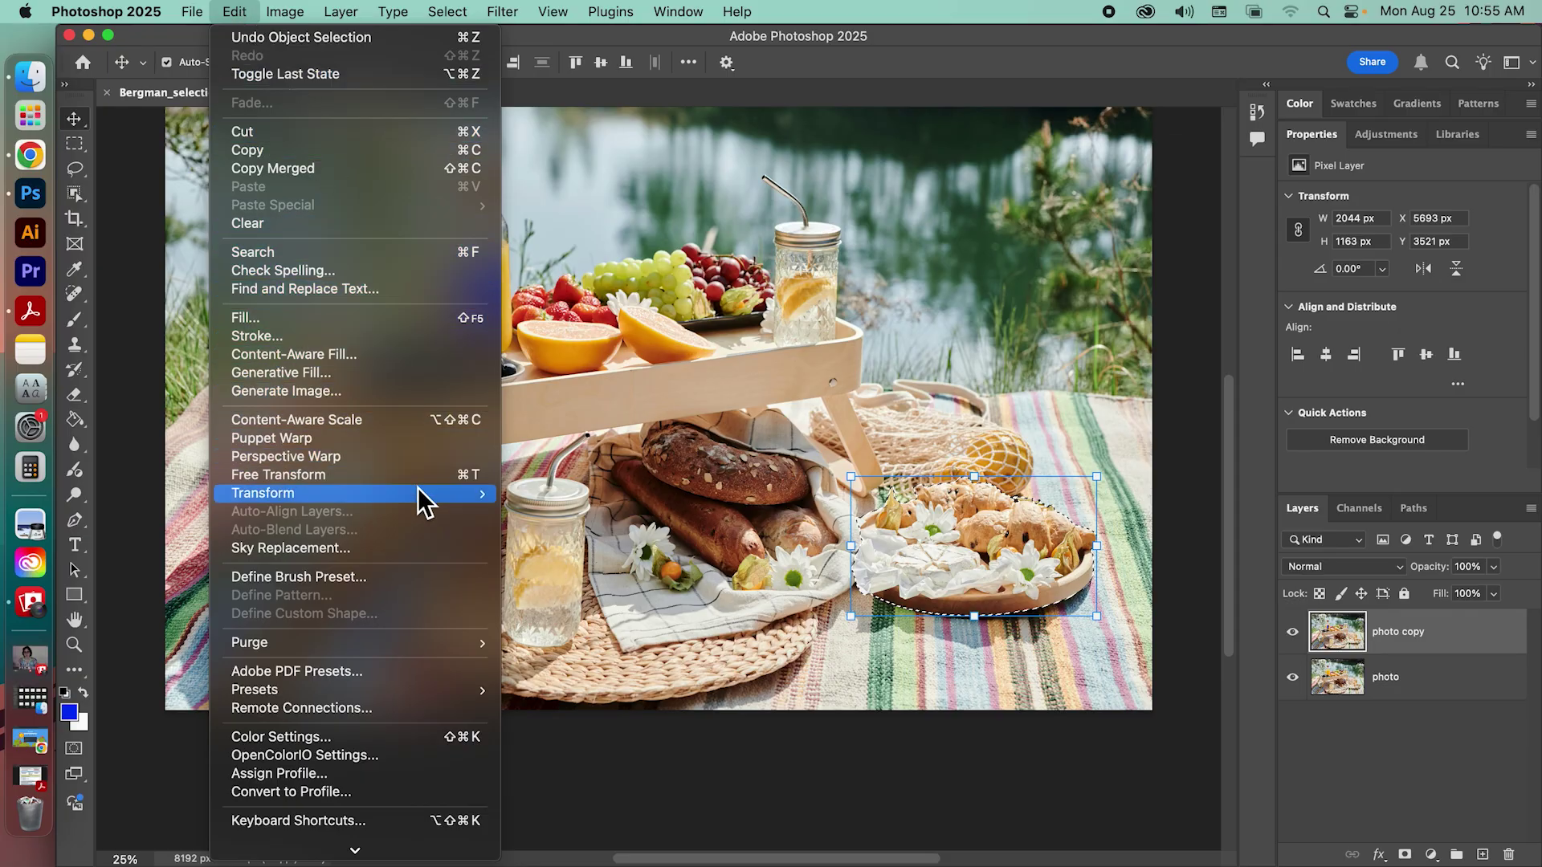
mouse_move(417, 491)
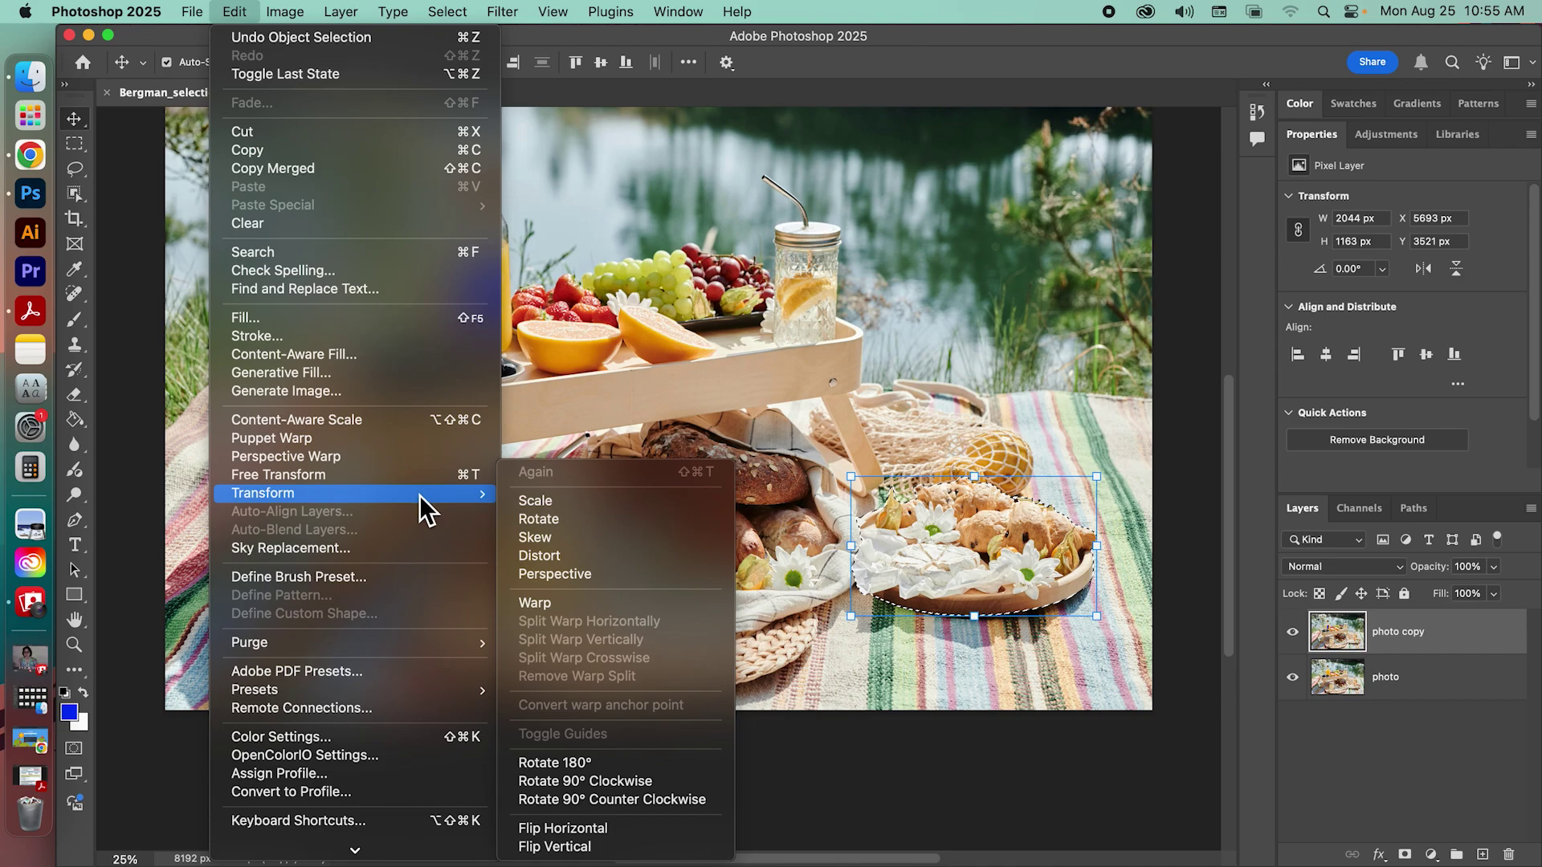
left_click(546, 500)
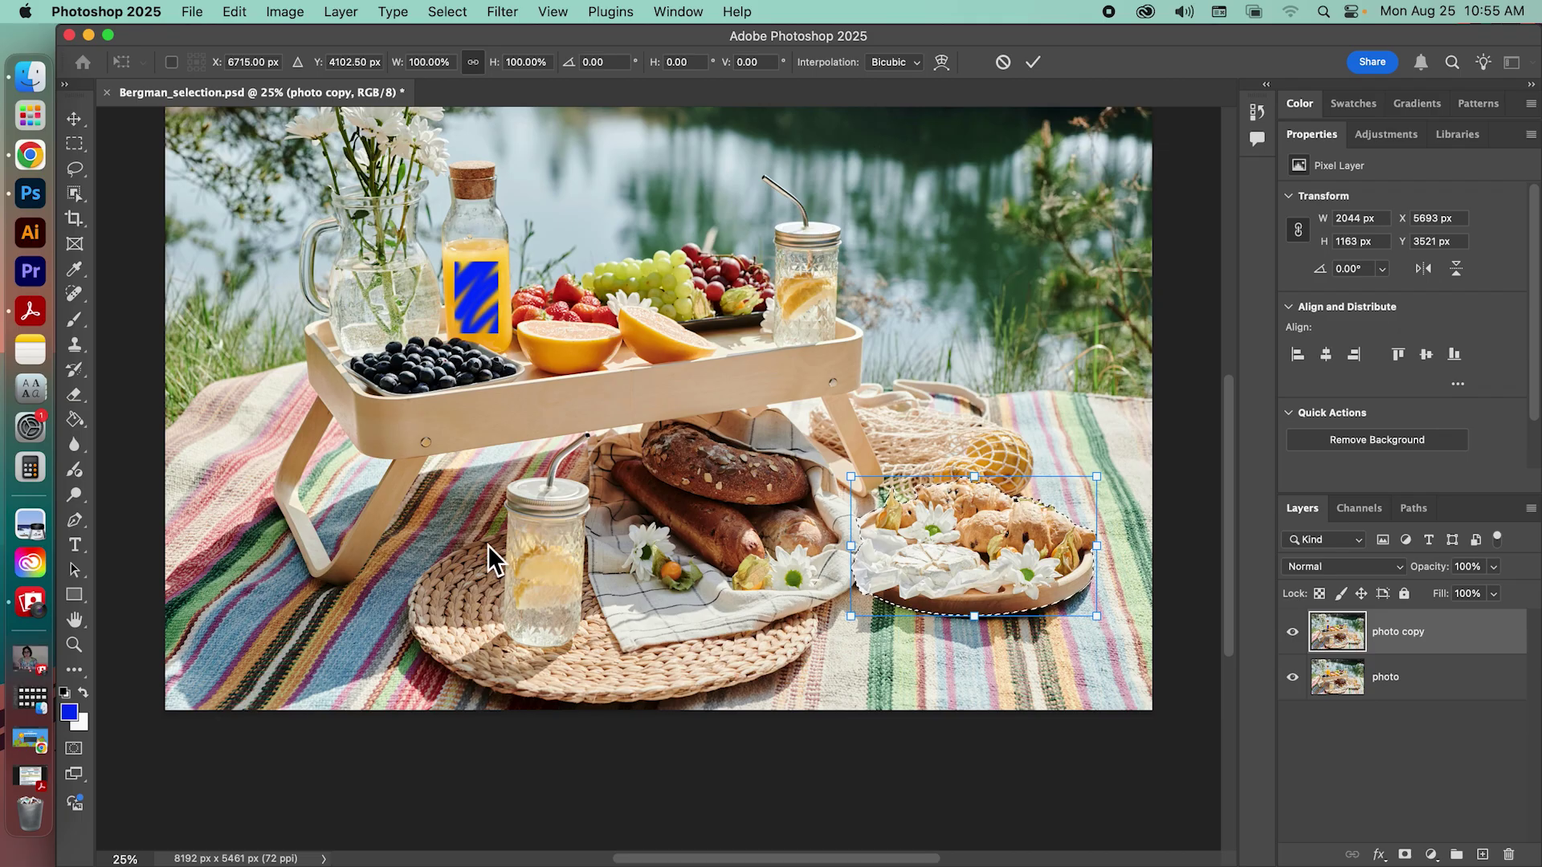
left_click_drag(850, 478, 610, 413)
left_click_drag(787, 522, 793, 447)
left_click_drag(961, 493, 991, 542)
Hide the original photo layer and shift the enlarged plate slightly down and to the right.
left_click(1292, 677)
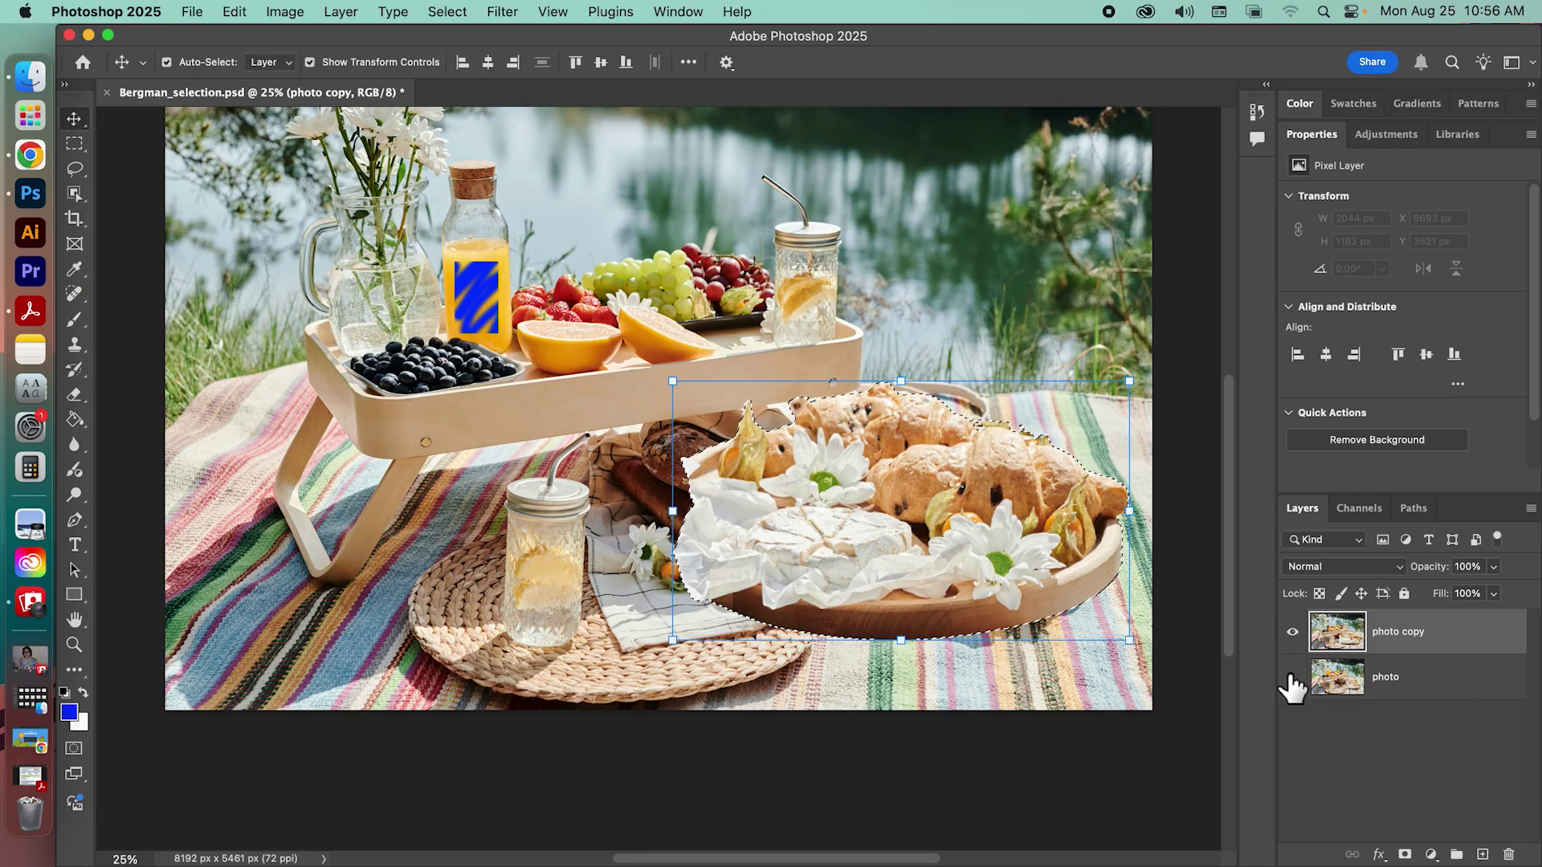
left_click(1301, 688)
mouse_move(1043, 515)
left_mouse_down()
mouse_move(800, 444)
mouse_move(1056, 522)
left_mouse_up()
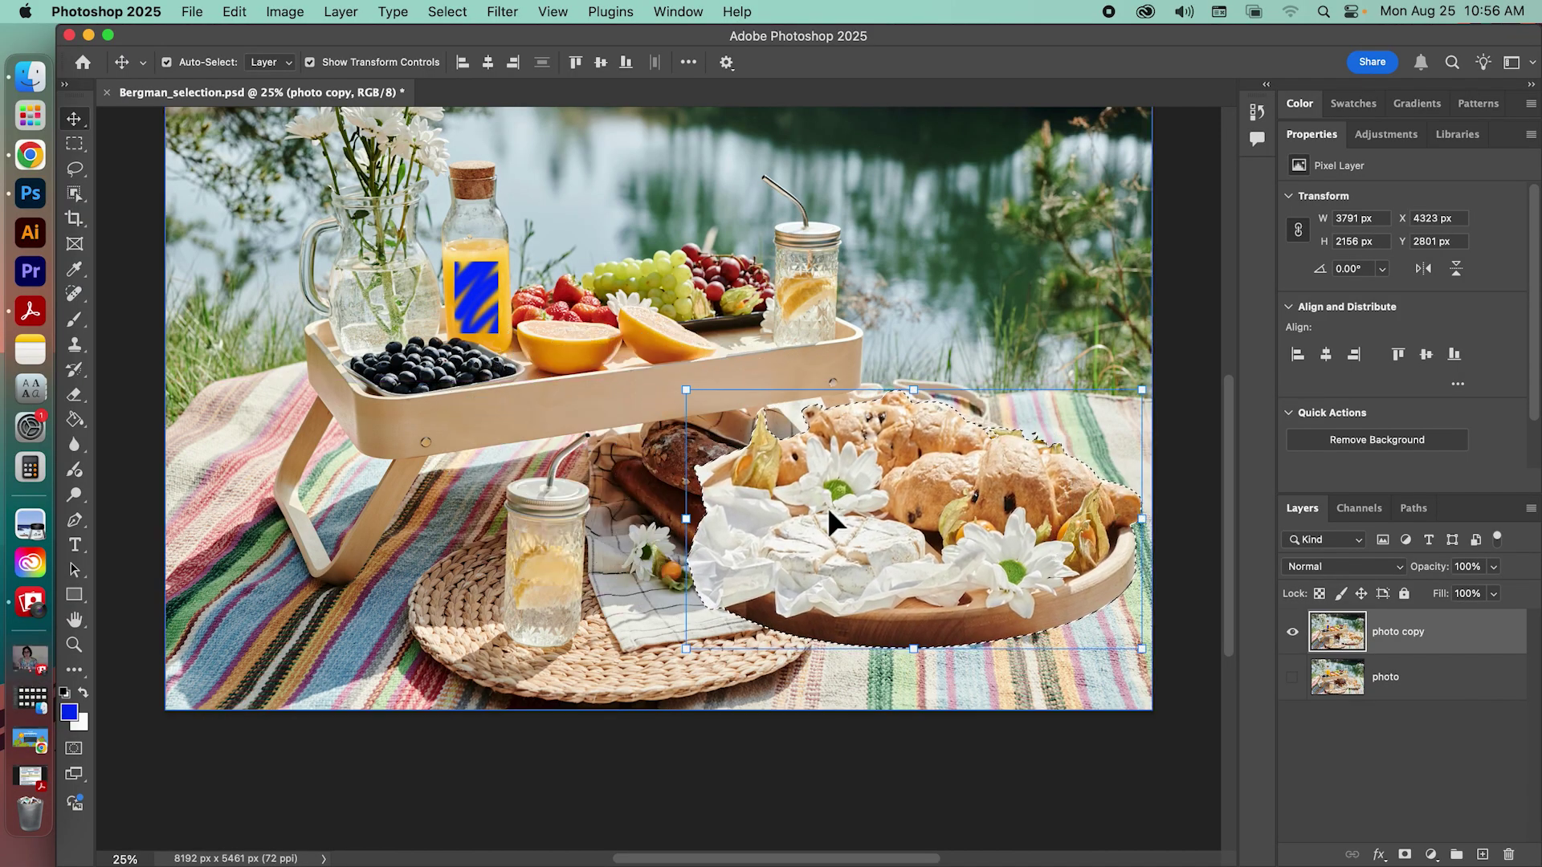
Scale the selected plate down proportionally to about 82.5%, keeping its lower-right corner in place.
key("cmd+t")
left_click_drag(684, 389, 765, 435)
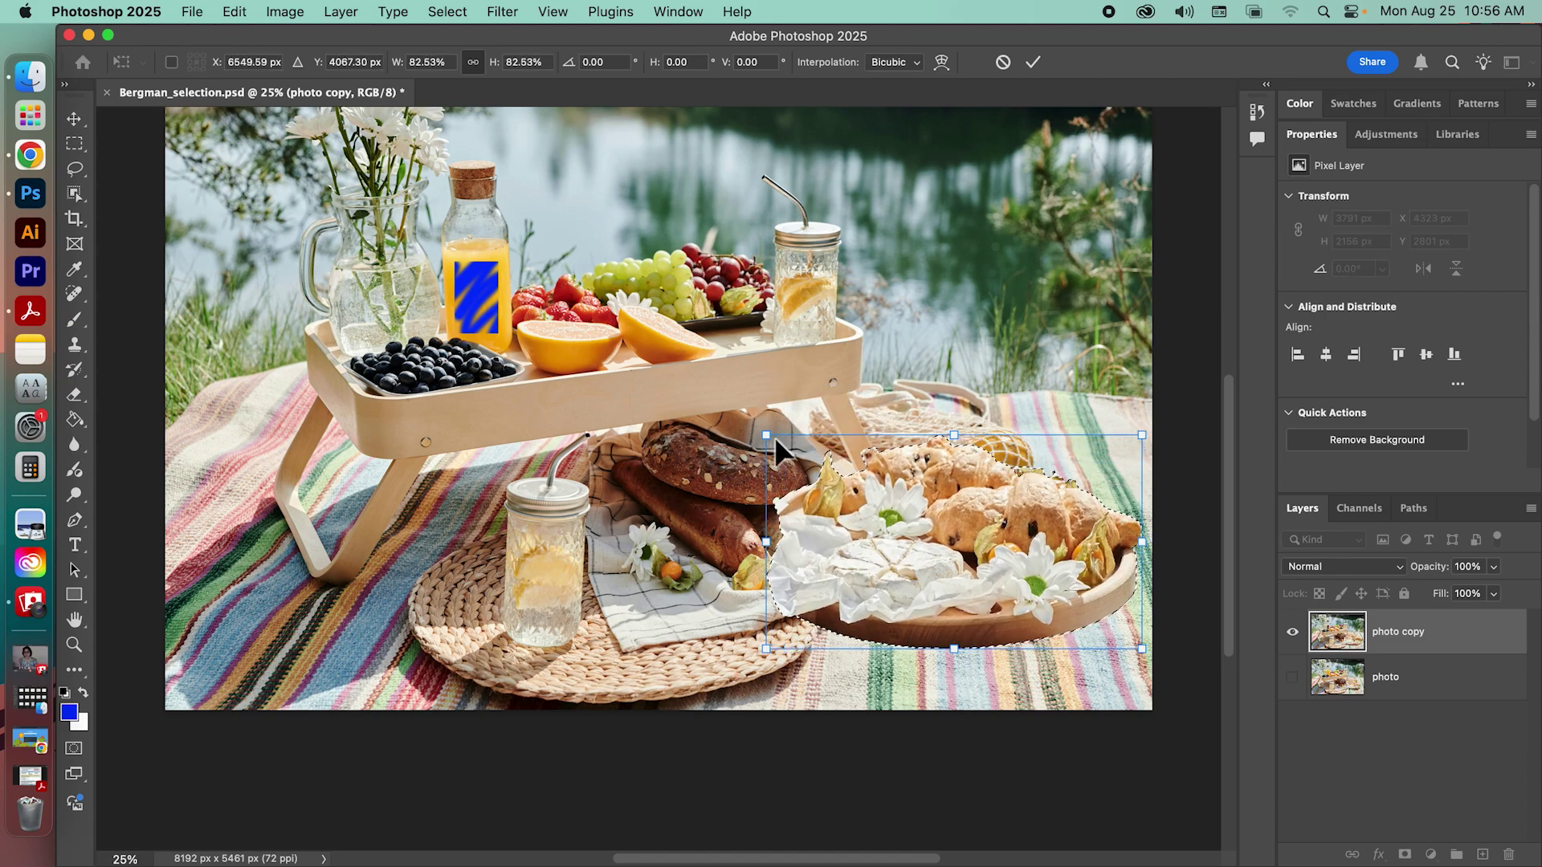
left_click(274, 10)
left_click(1036, 59)
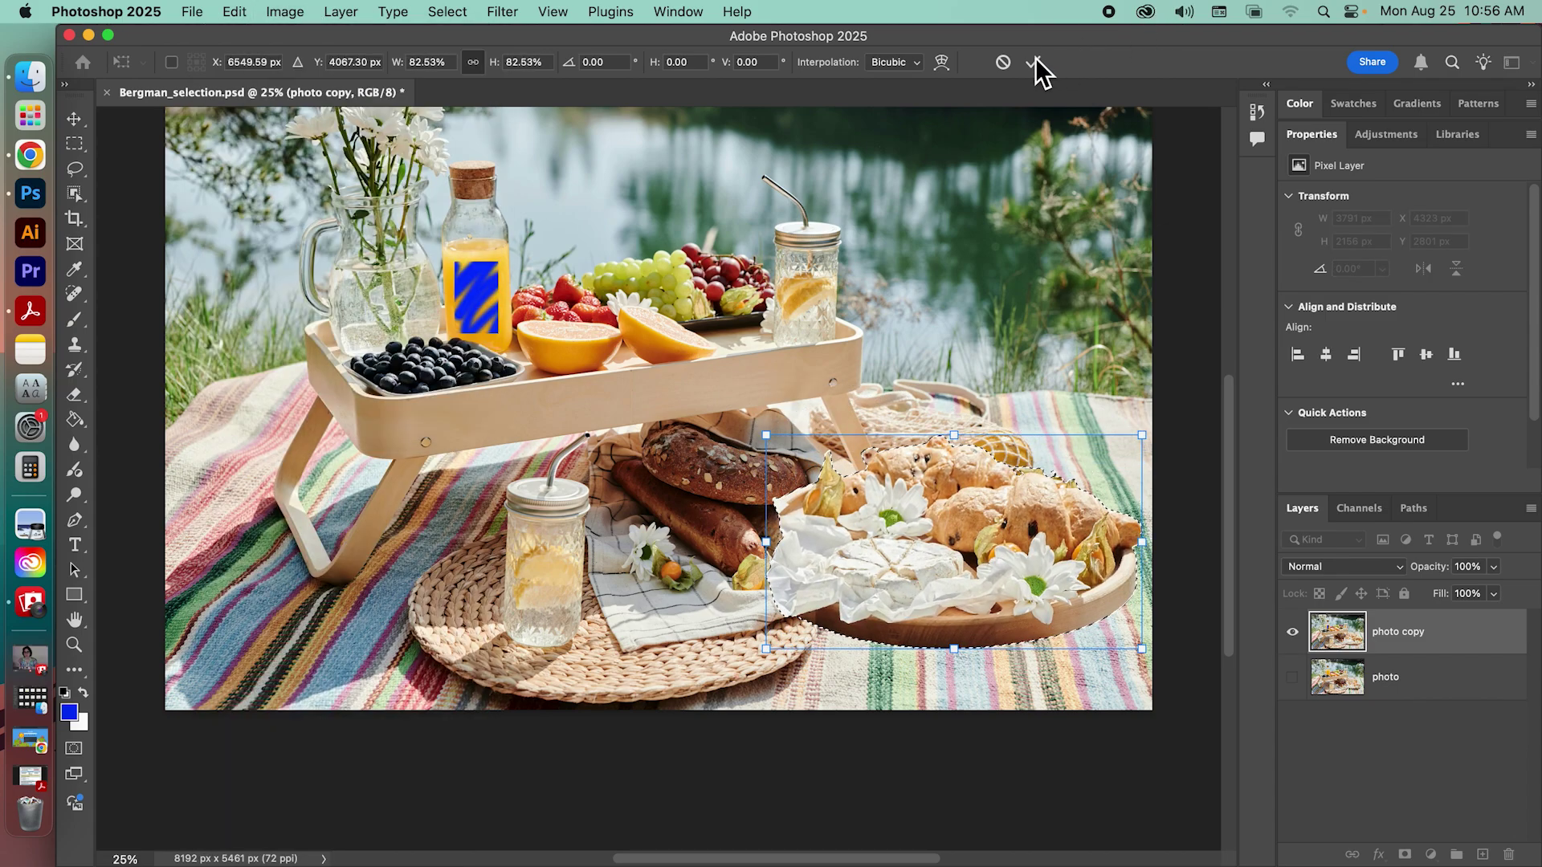
key("Return")
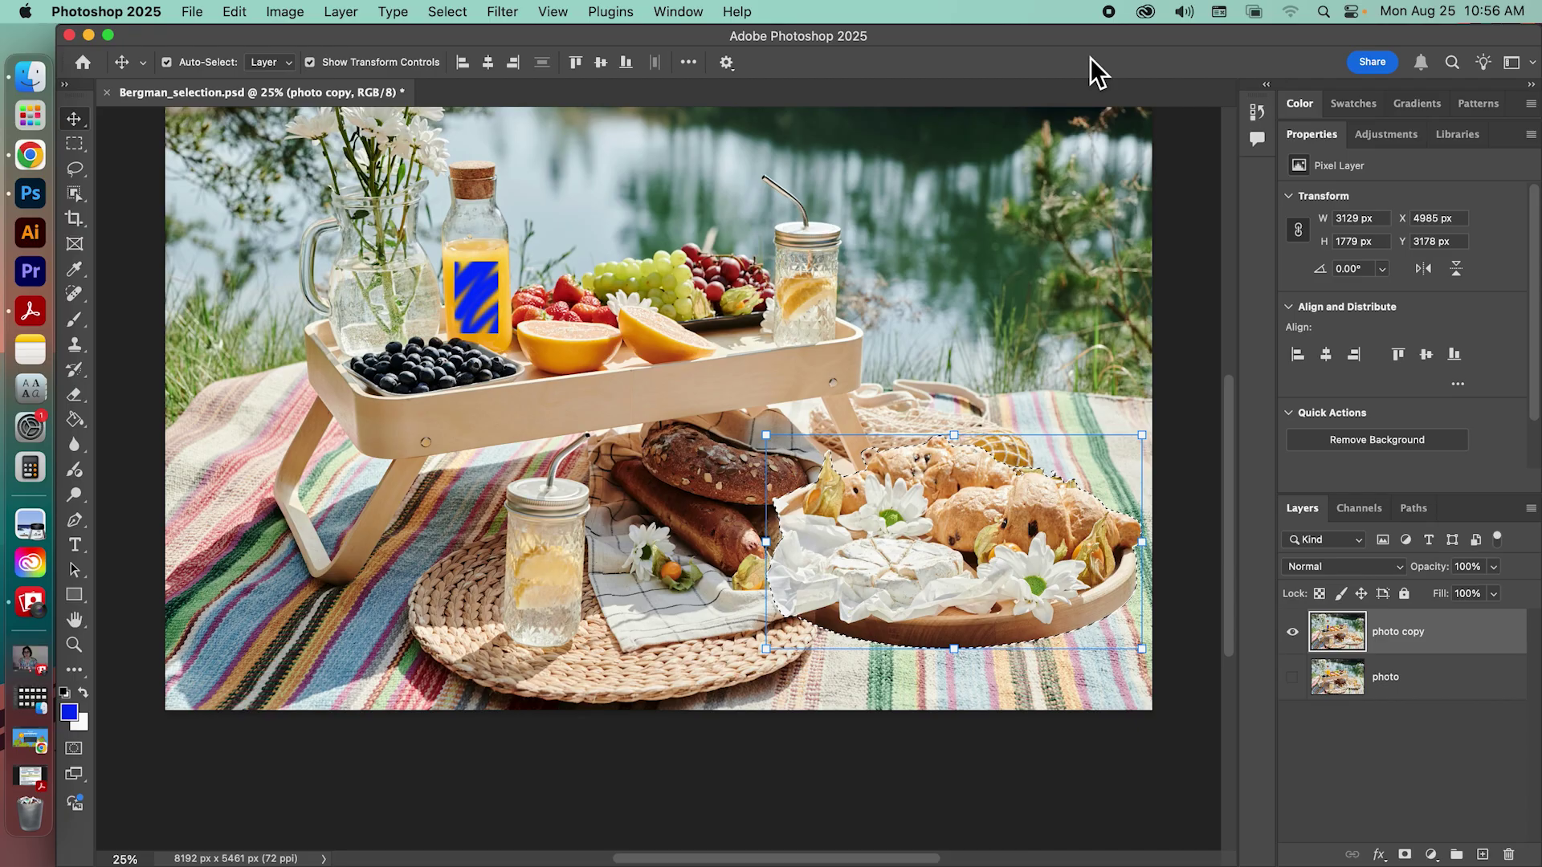
Rotate the selected plate about -179° so it is upside down and shift it slightly downward.
left_click(235, 11)
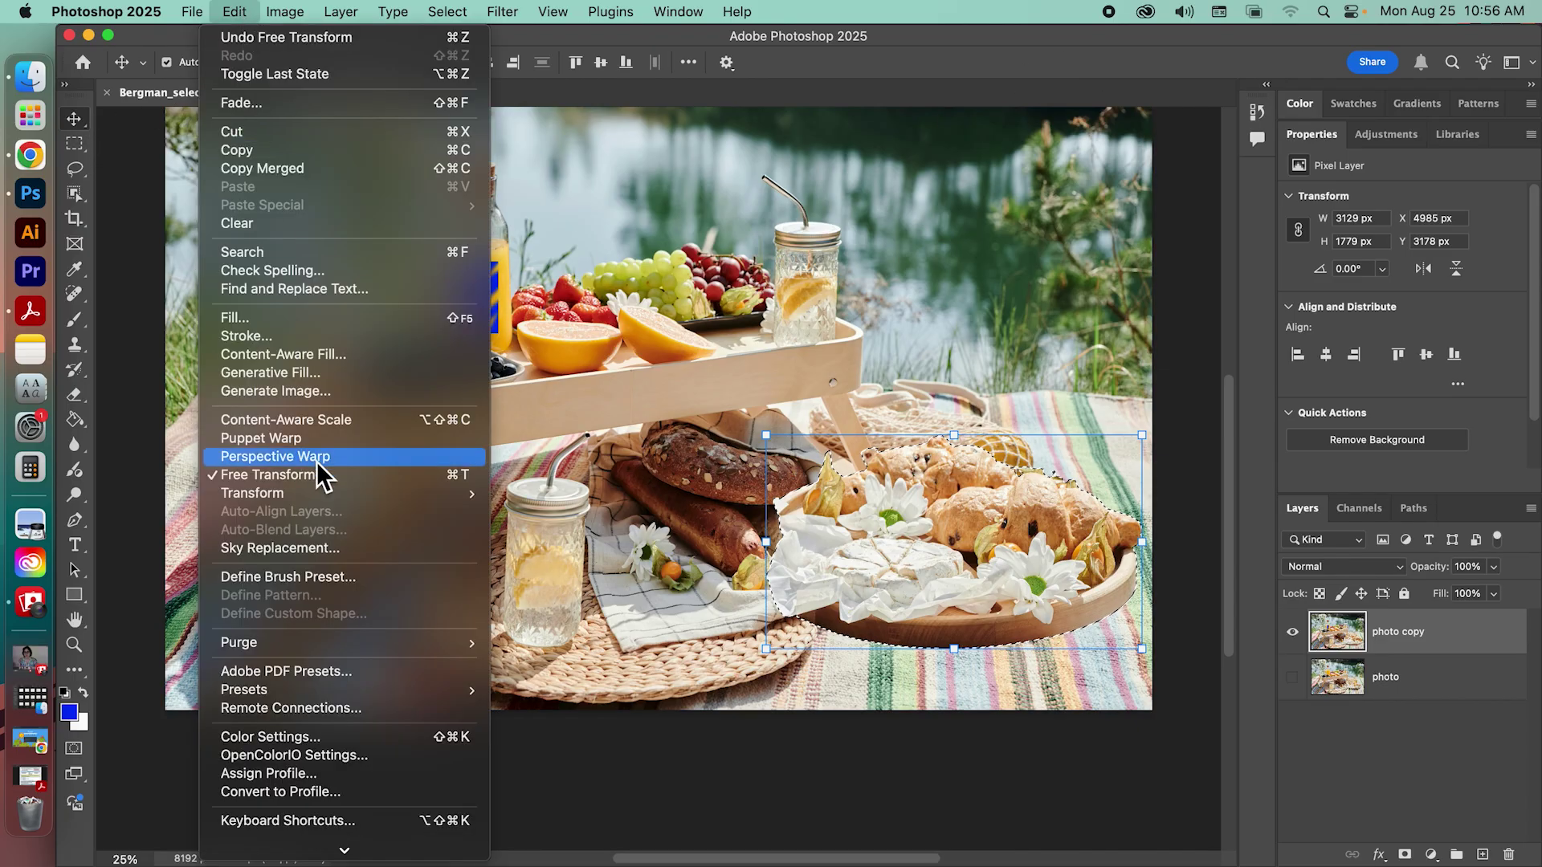
mouse_move(340, 488)
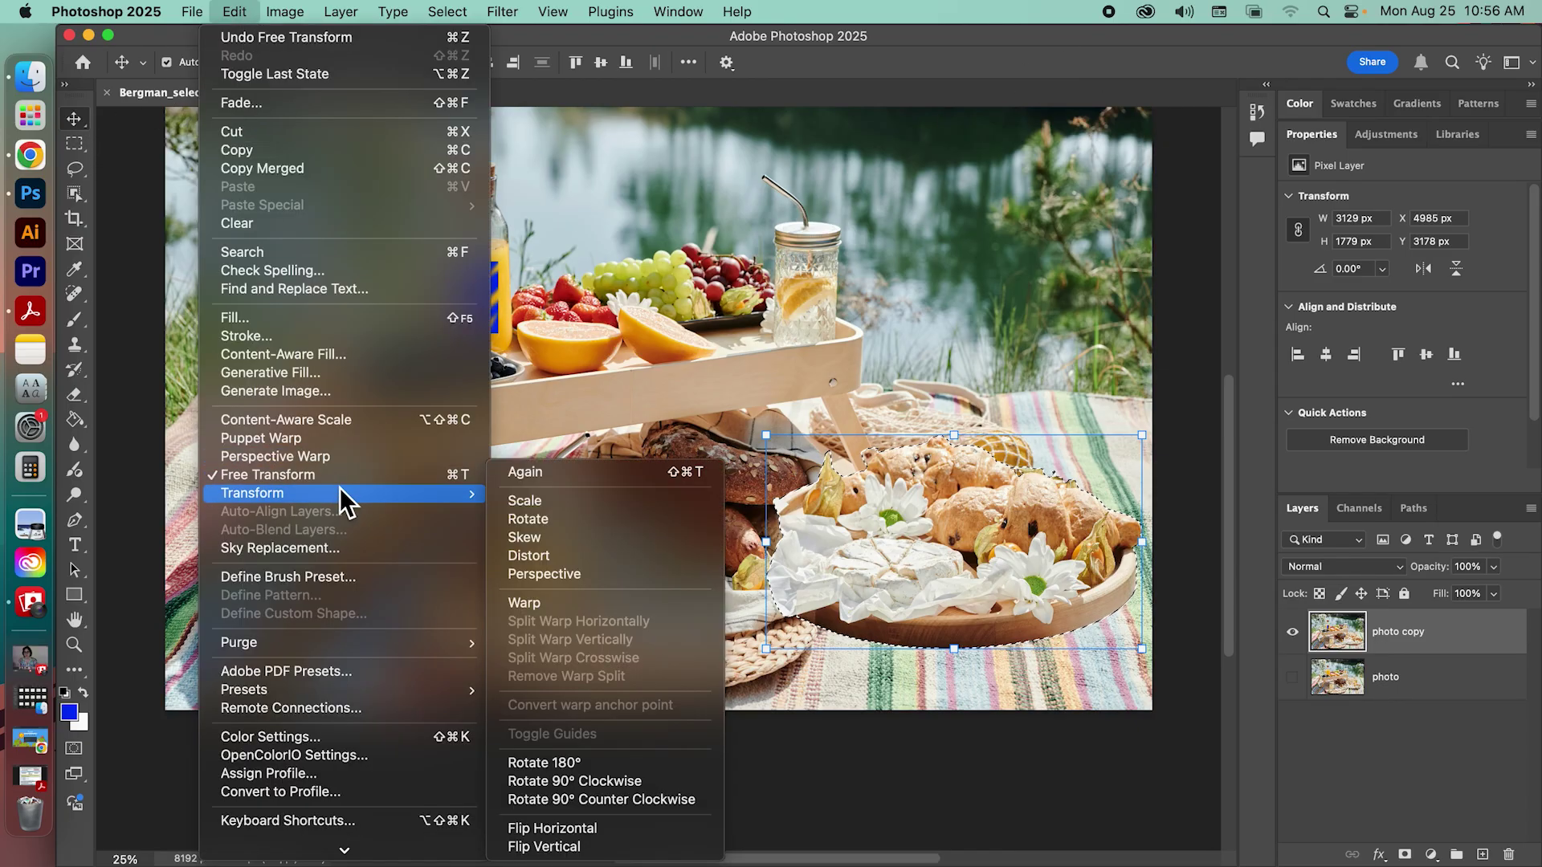
left_click(591, 517)
left_click_drag(1156, 388, 808, 737)
left_click_drag(938, 568, 937, 581)
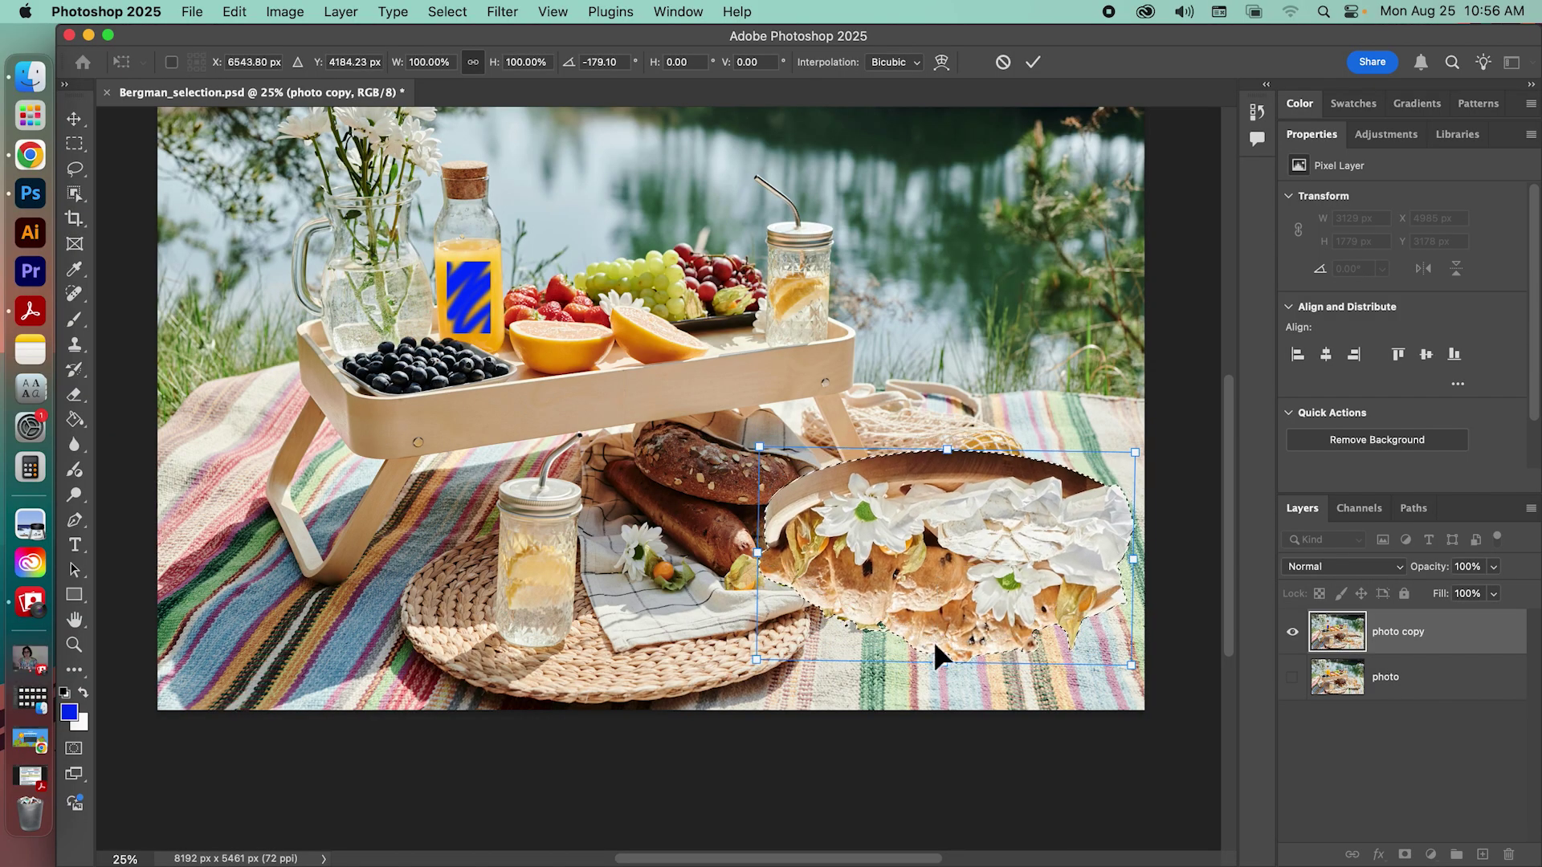
left_click(1032, 62)
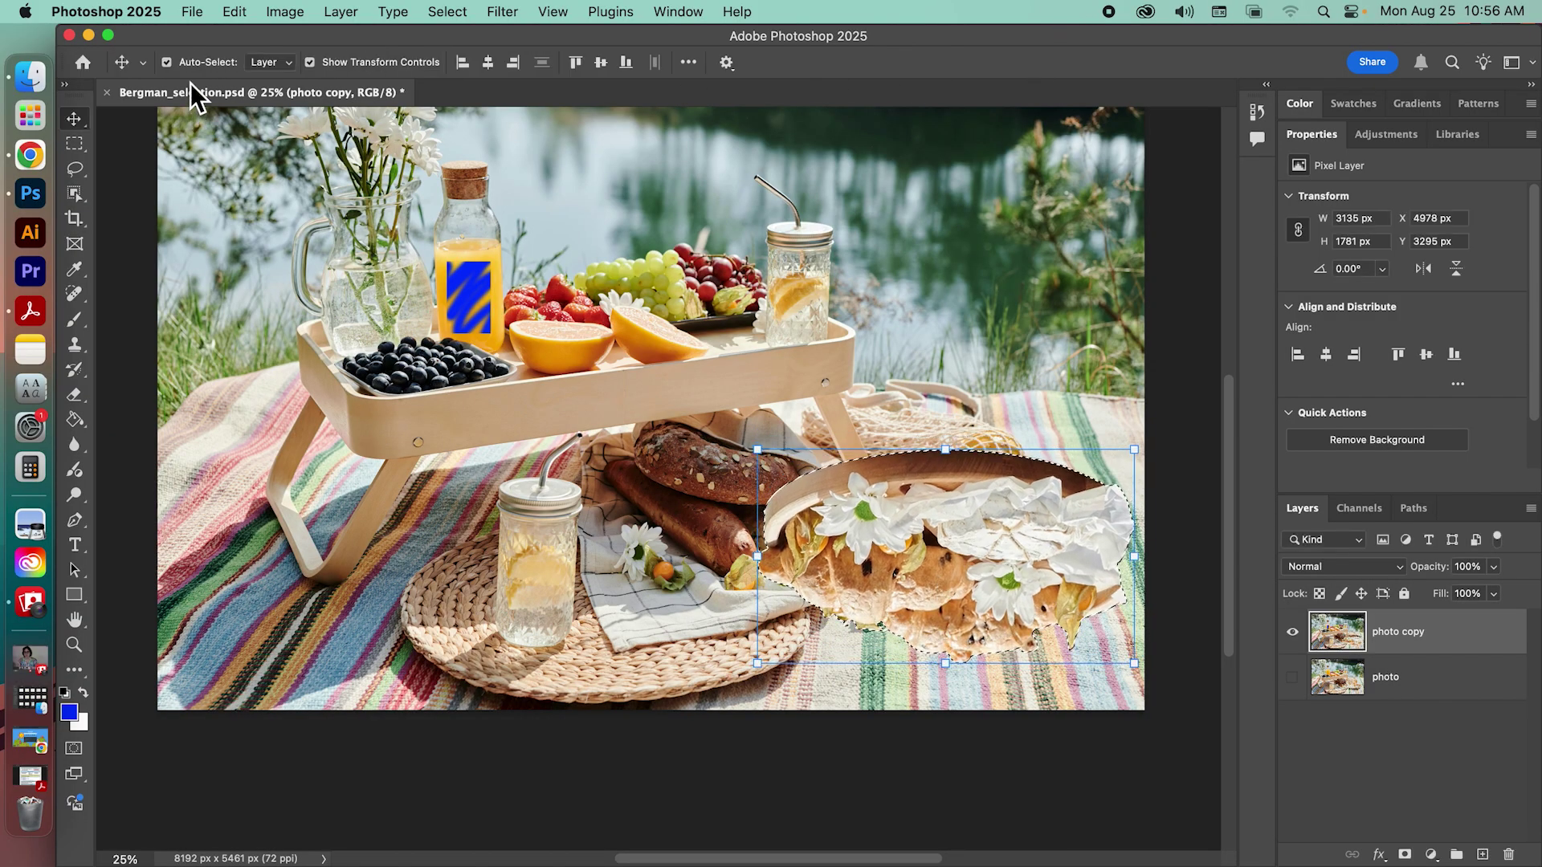
Distort the upside-down plate by pulling its corners into a tall, skewed shape about 2792 by 3321 px.
left_click(235, 13)
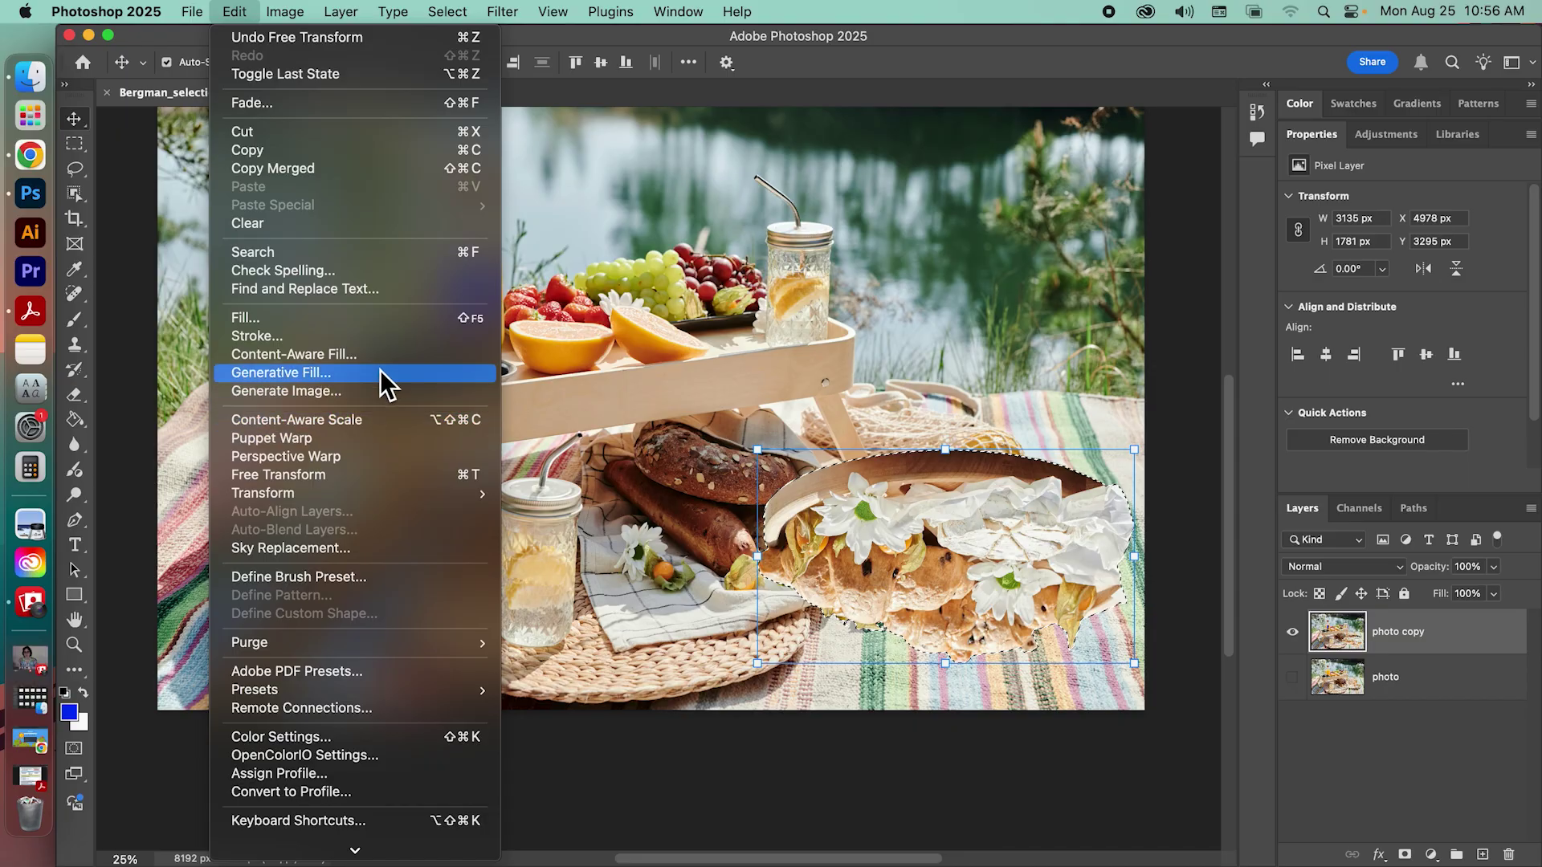
mouse_move(383, 493)
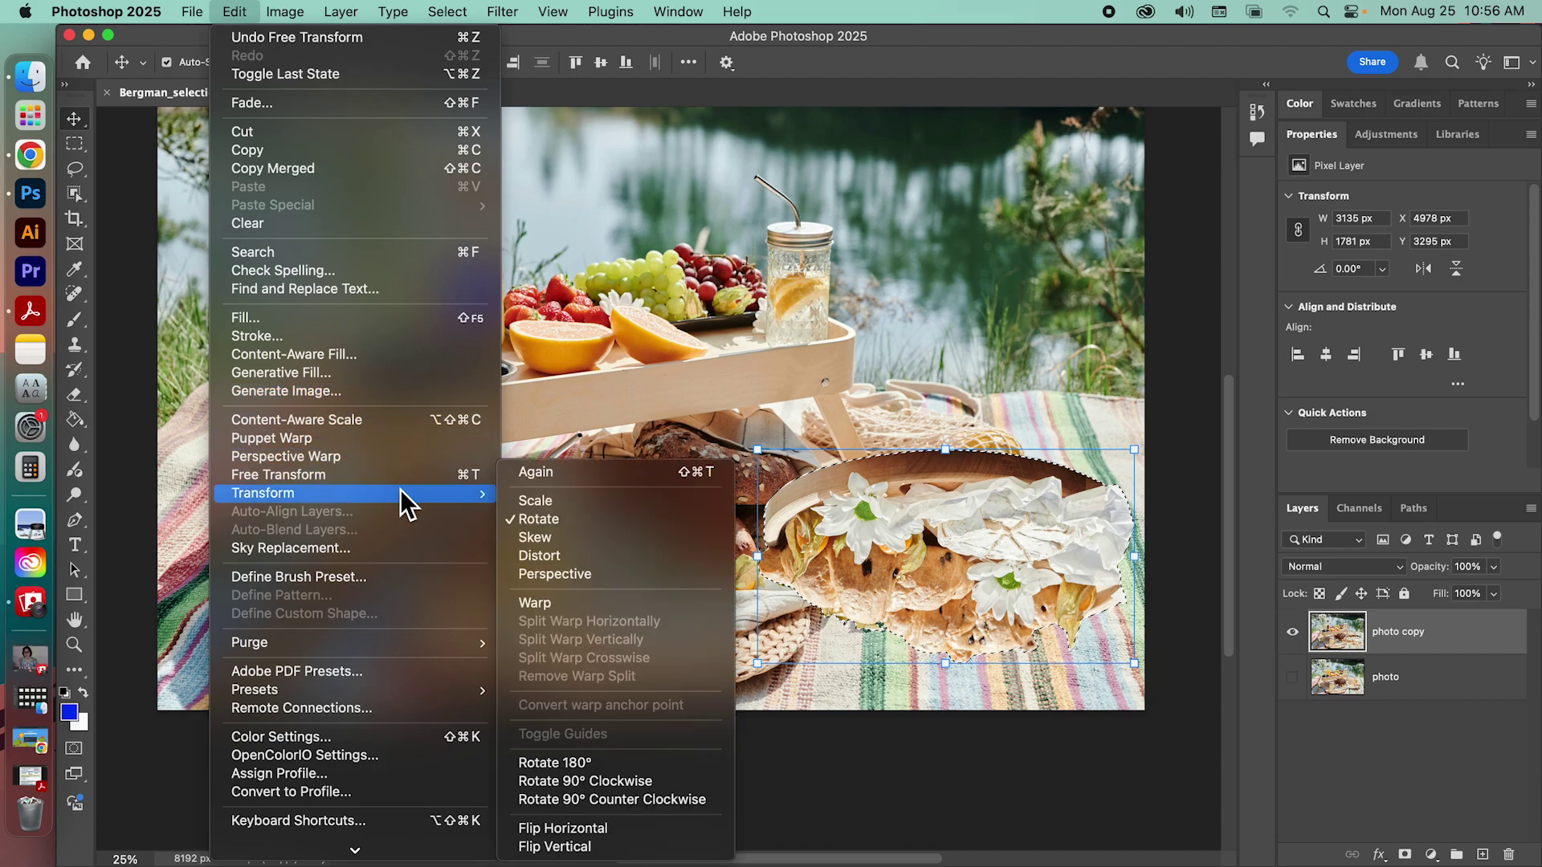
left_click(628, 551)
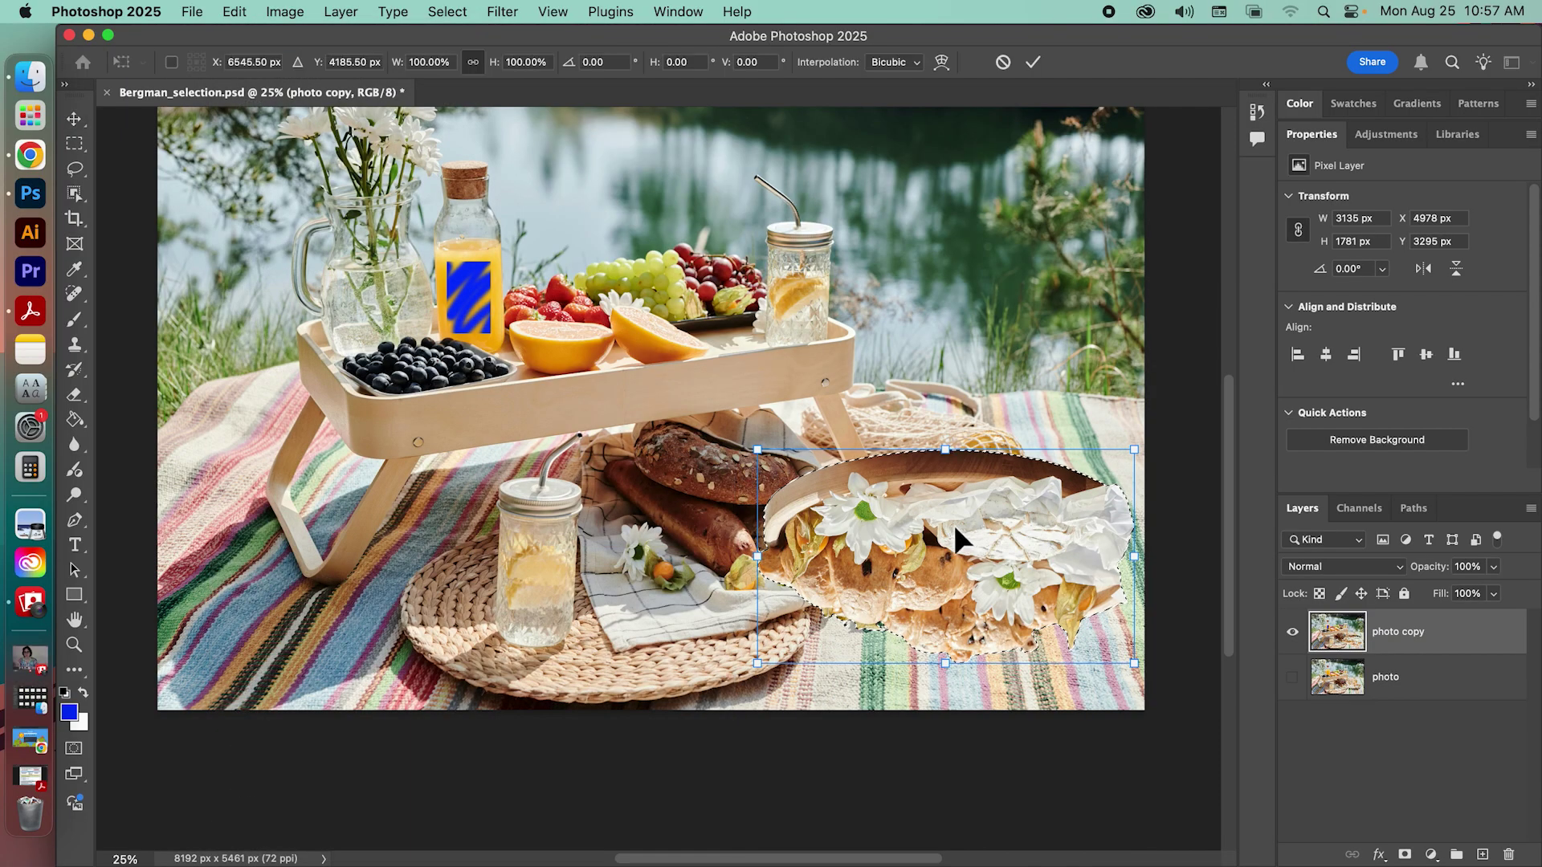
left_click_drag(755, 457, 872, 209)
left_click_drag(1135, 665, 859, 707)
left_click_drag(773, 678, 1044, 716)
left_click_drag(807, 671, 698, 691)
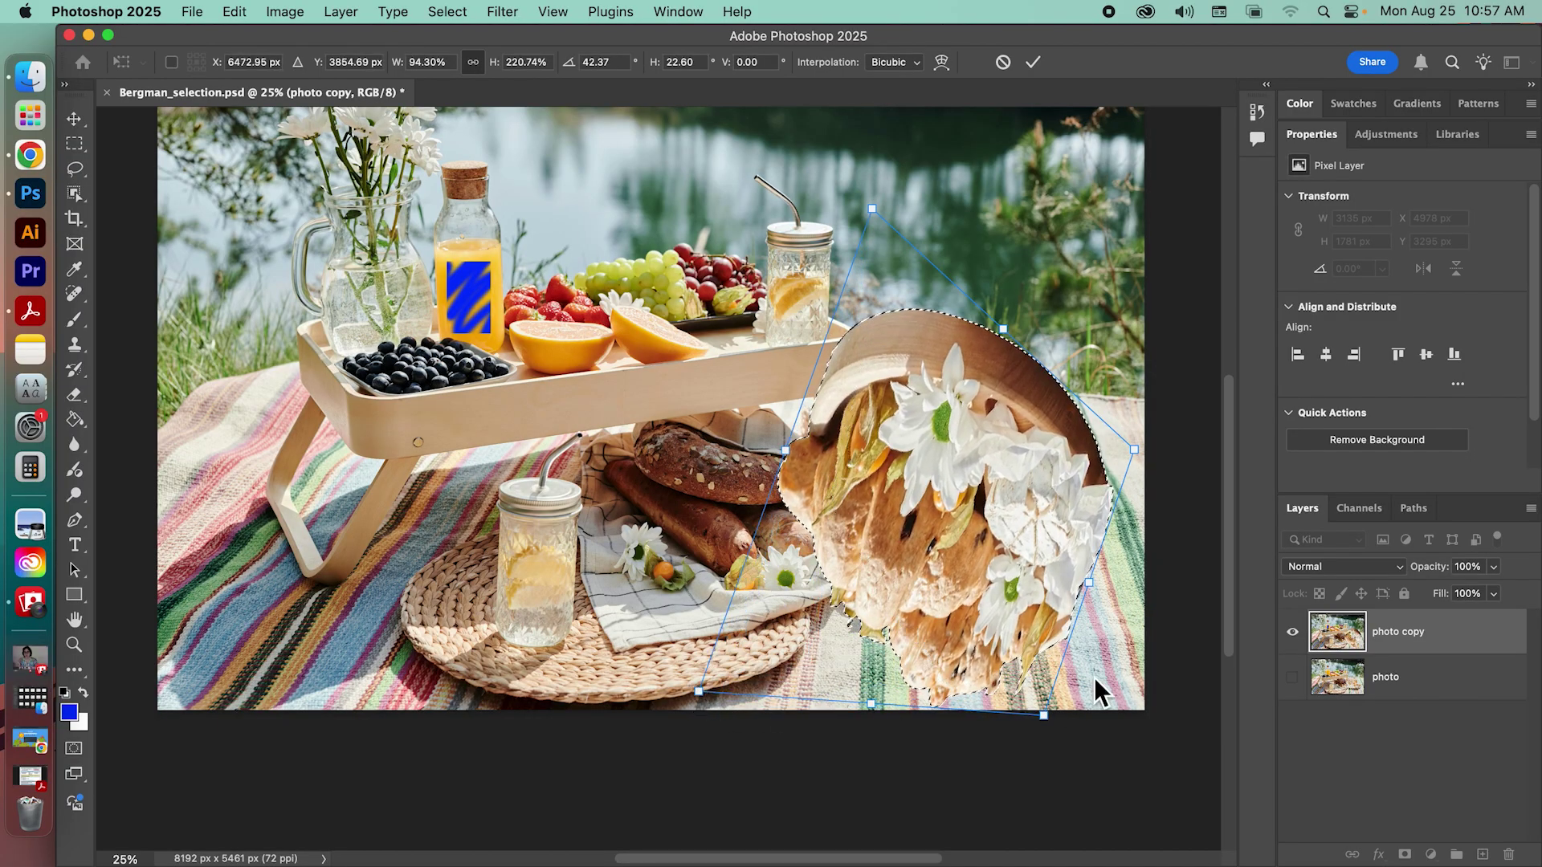
key("Return")
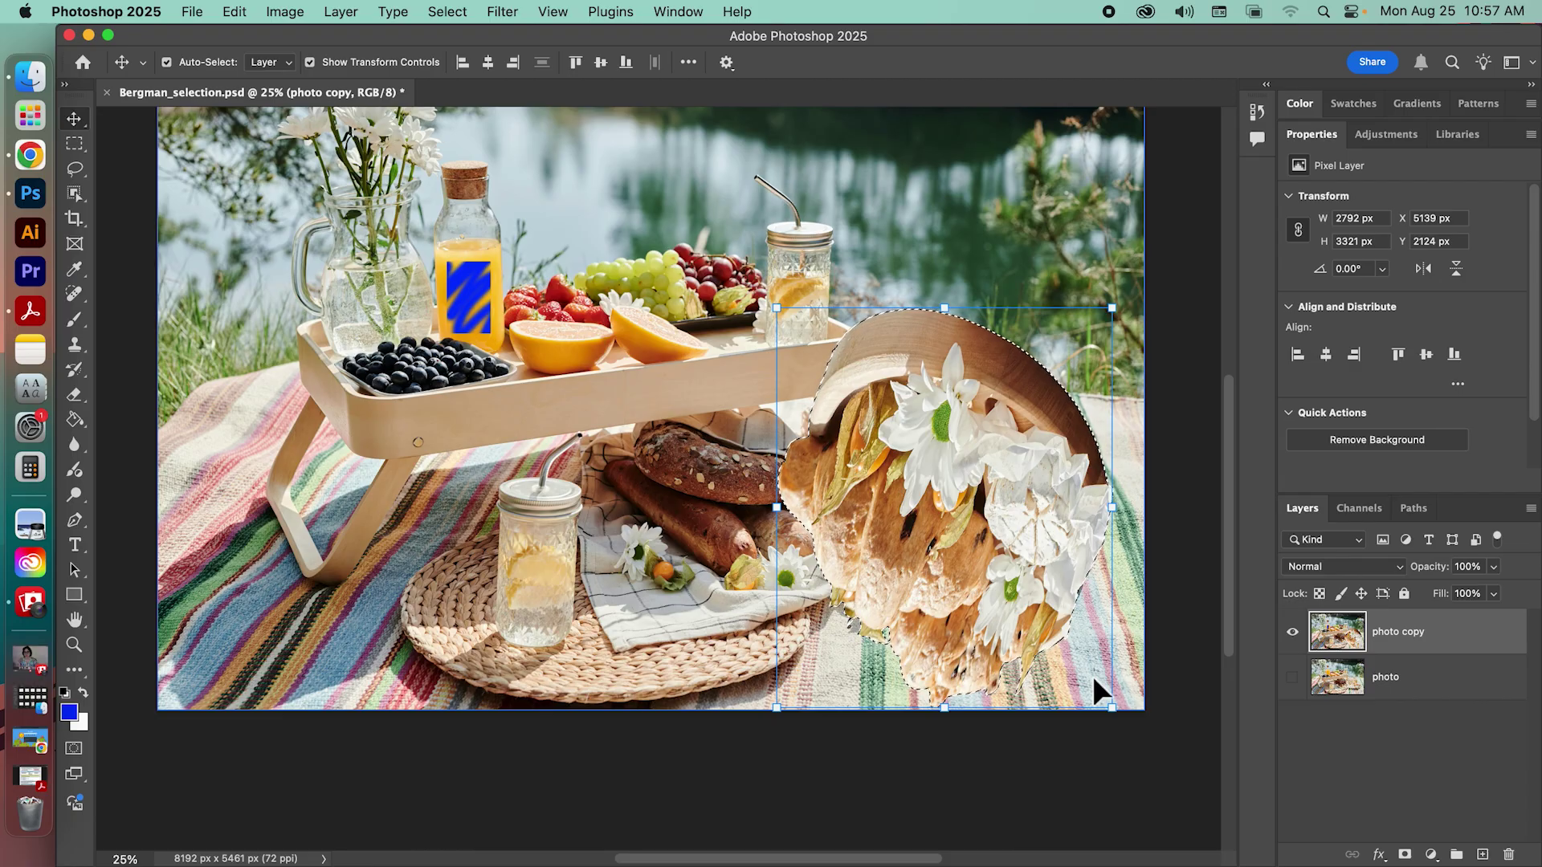
Copy the distorted plate and paste it as a new layer above photo copy.
left_click(236, 9)
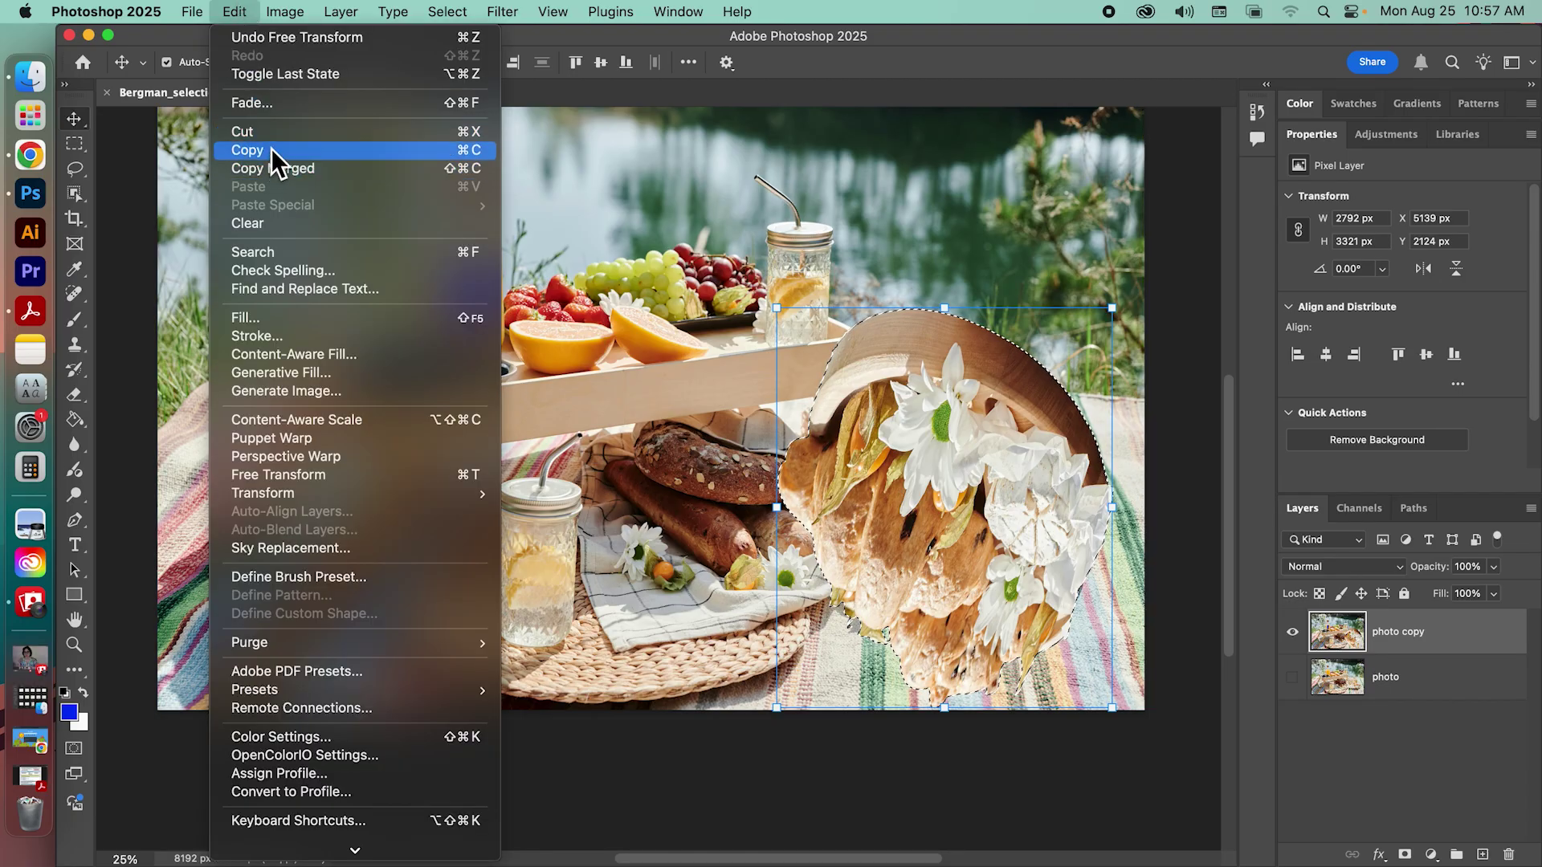
left_click(275, 149)
left_click(241, 11)
left_click(268, 185)
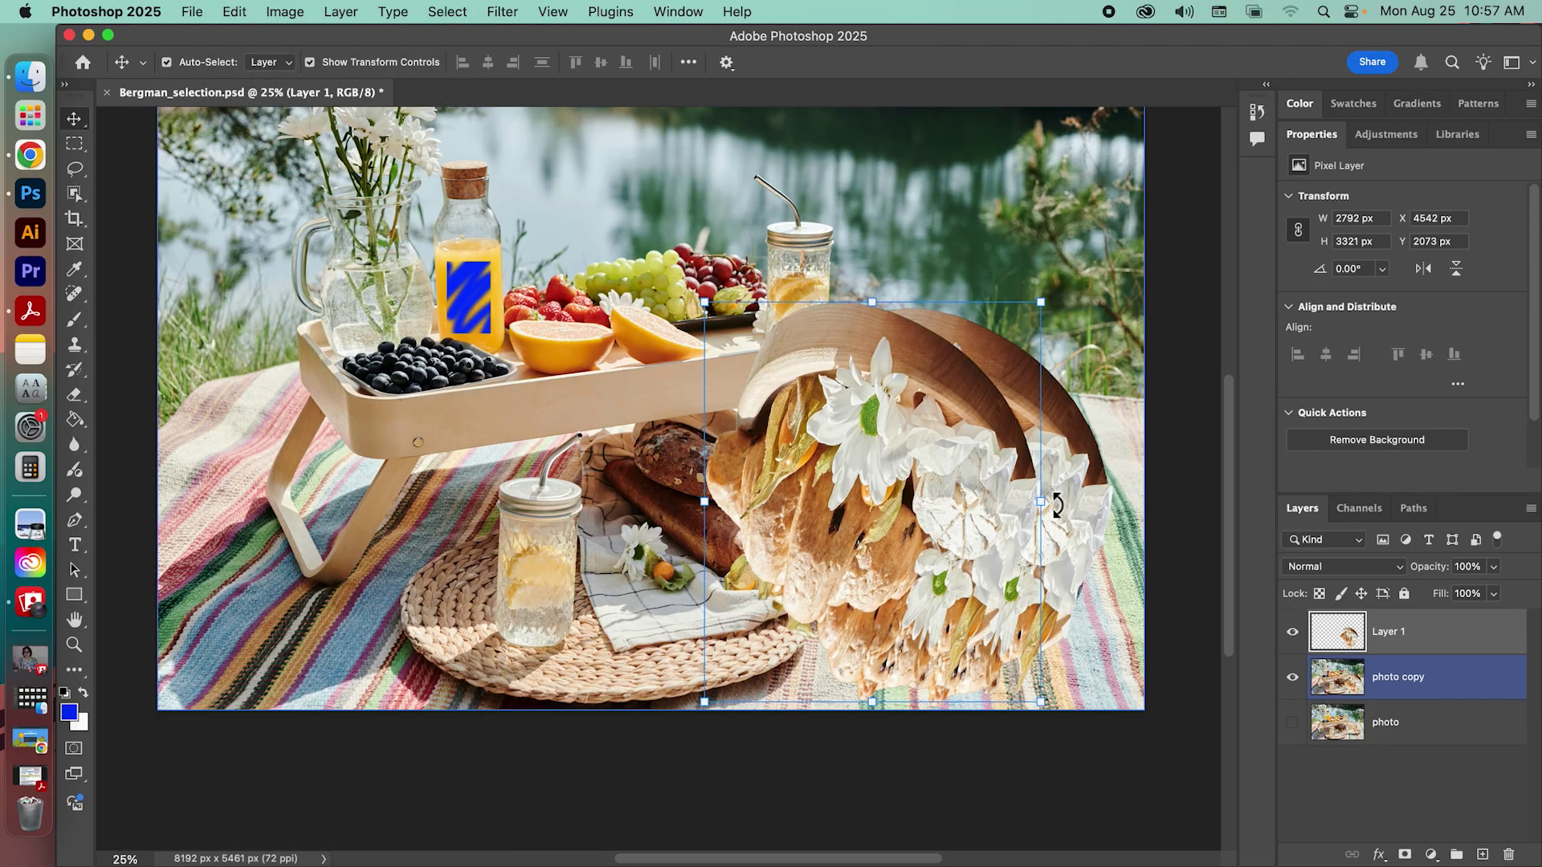
Rotate the pasted plate about 143° so it is upright and move it above the distorted original.
left_click_drag(893, 494, 638, 398)
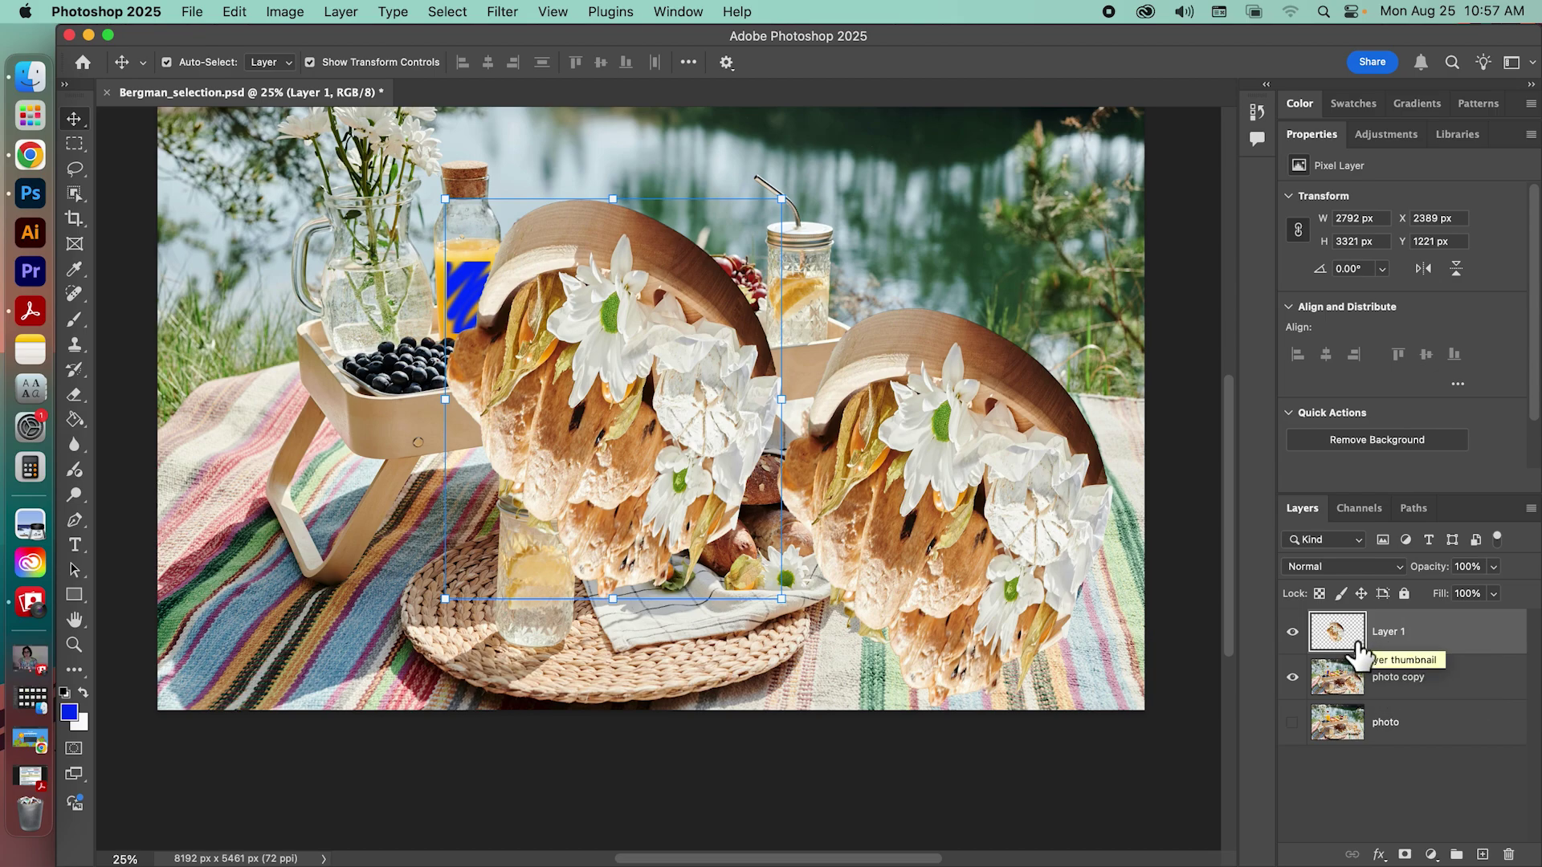
left_click_drag(782, 193, 931, 321)
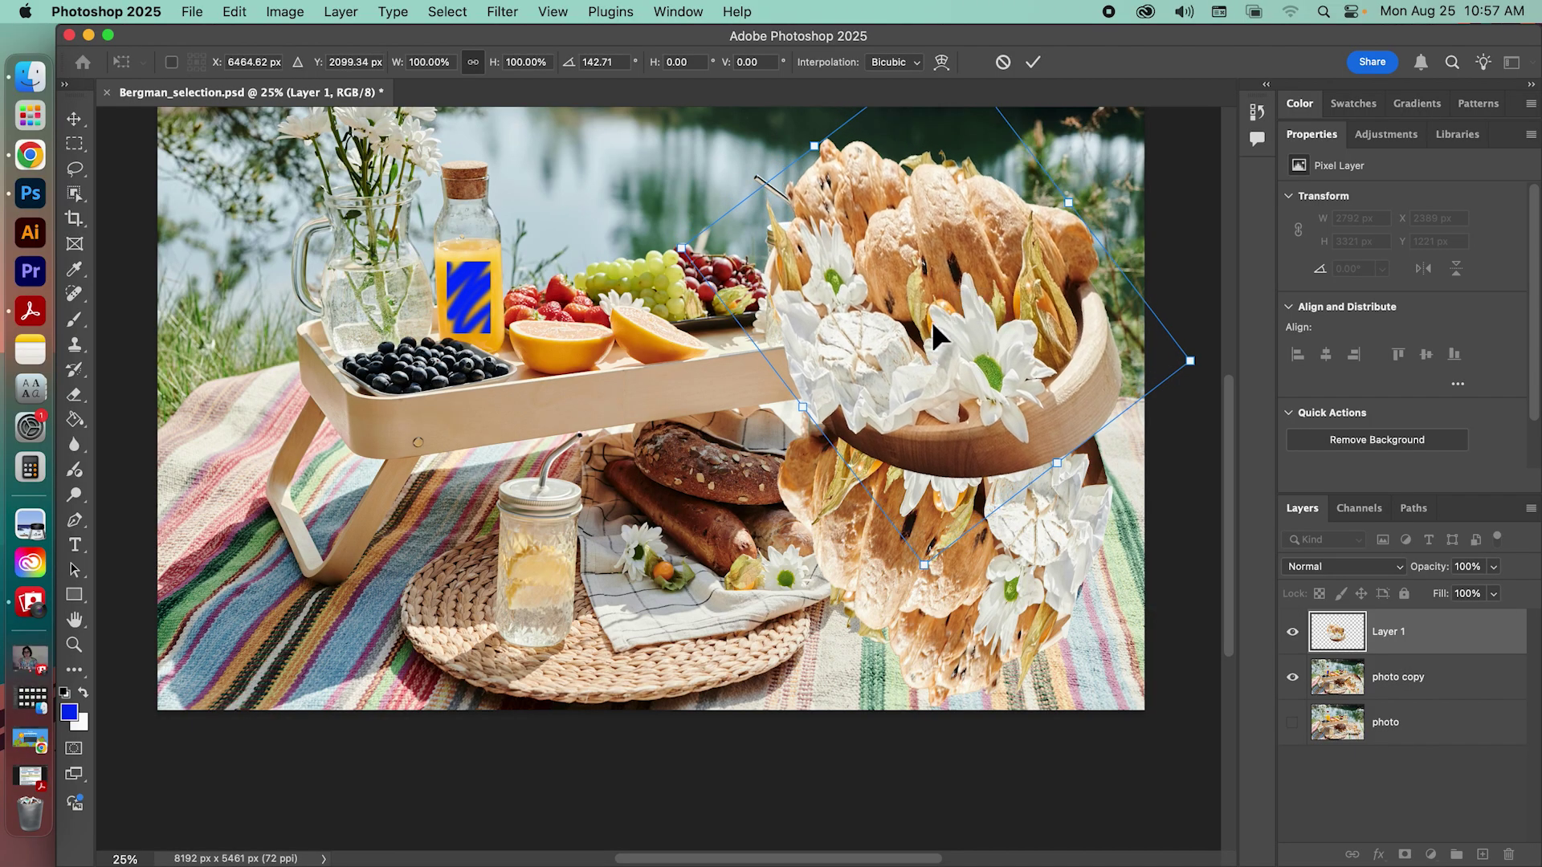
left_click(1033, 62)
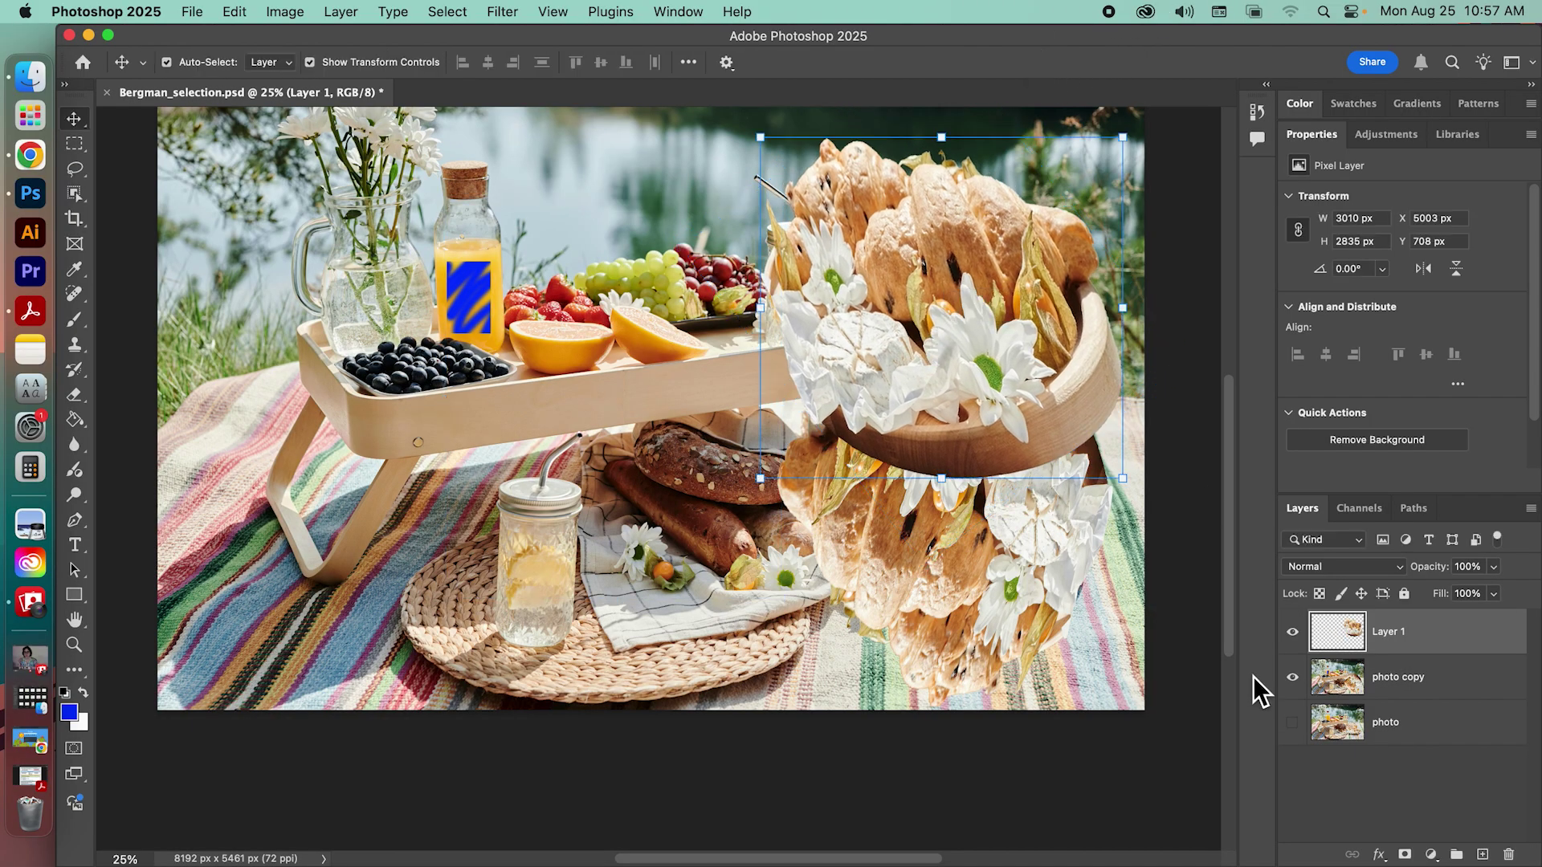
Scale the pasted plate to about 59% and move it to the upper-right corner of the photo.
left_click_drag(1122, 478, 976, 328)
left_click_drag(882, 304, 1040, 285)
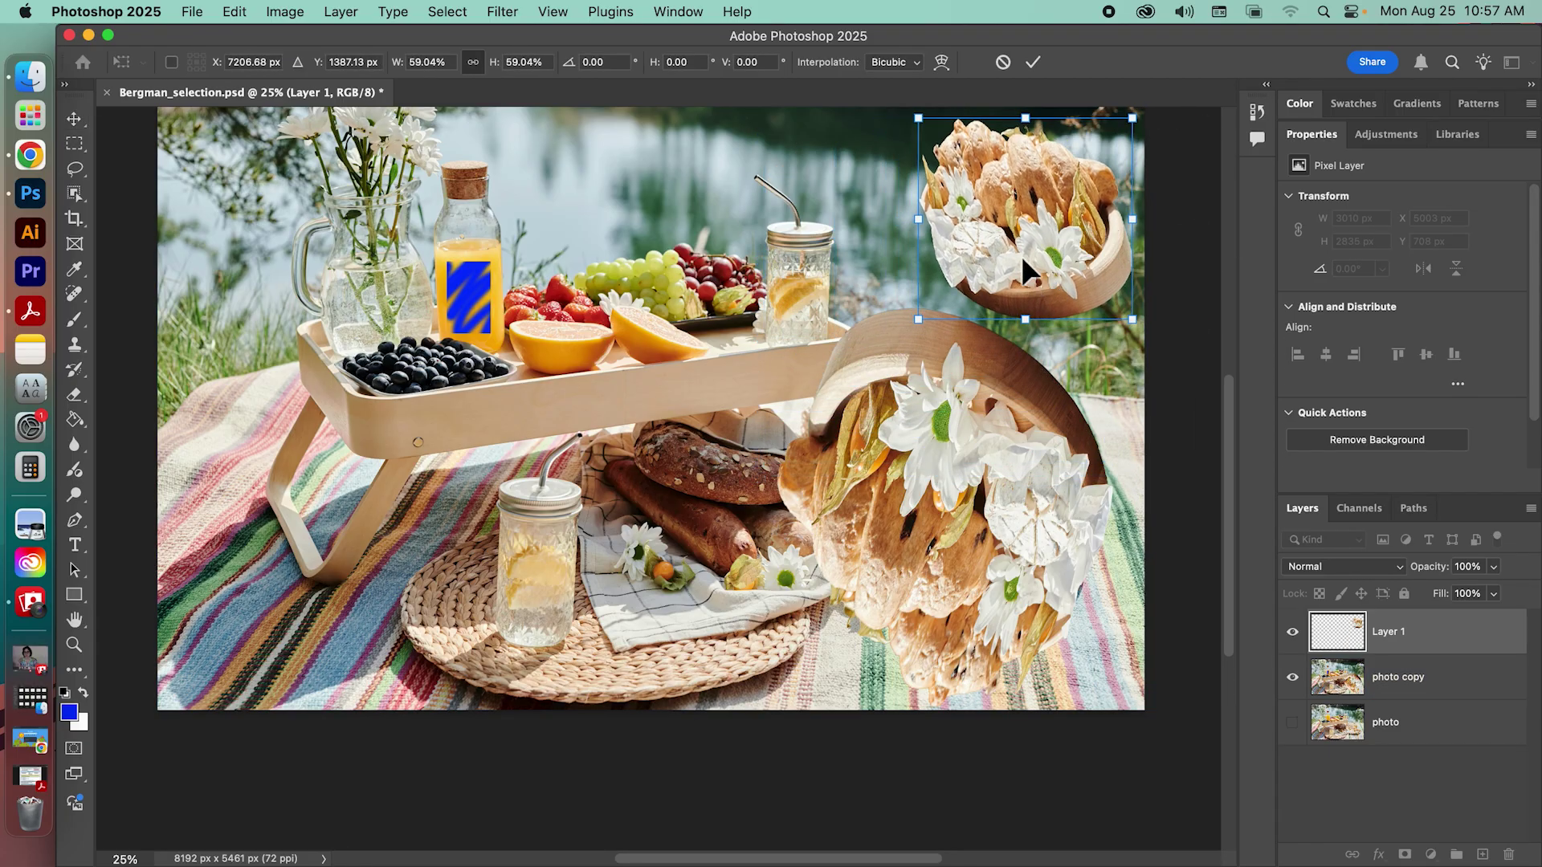
left_click(1034, 61)
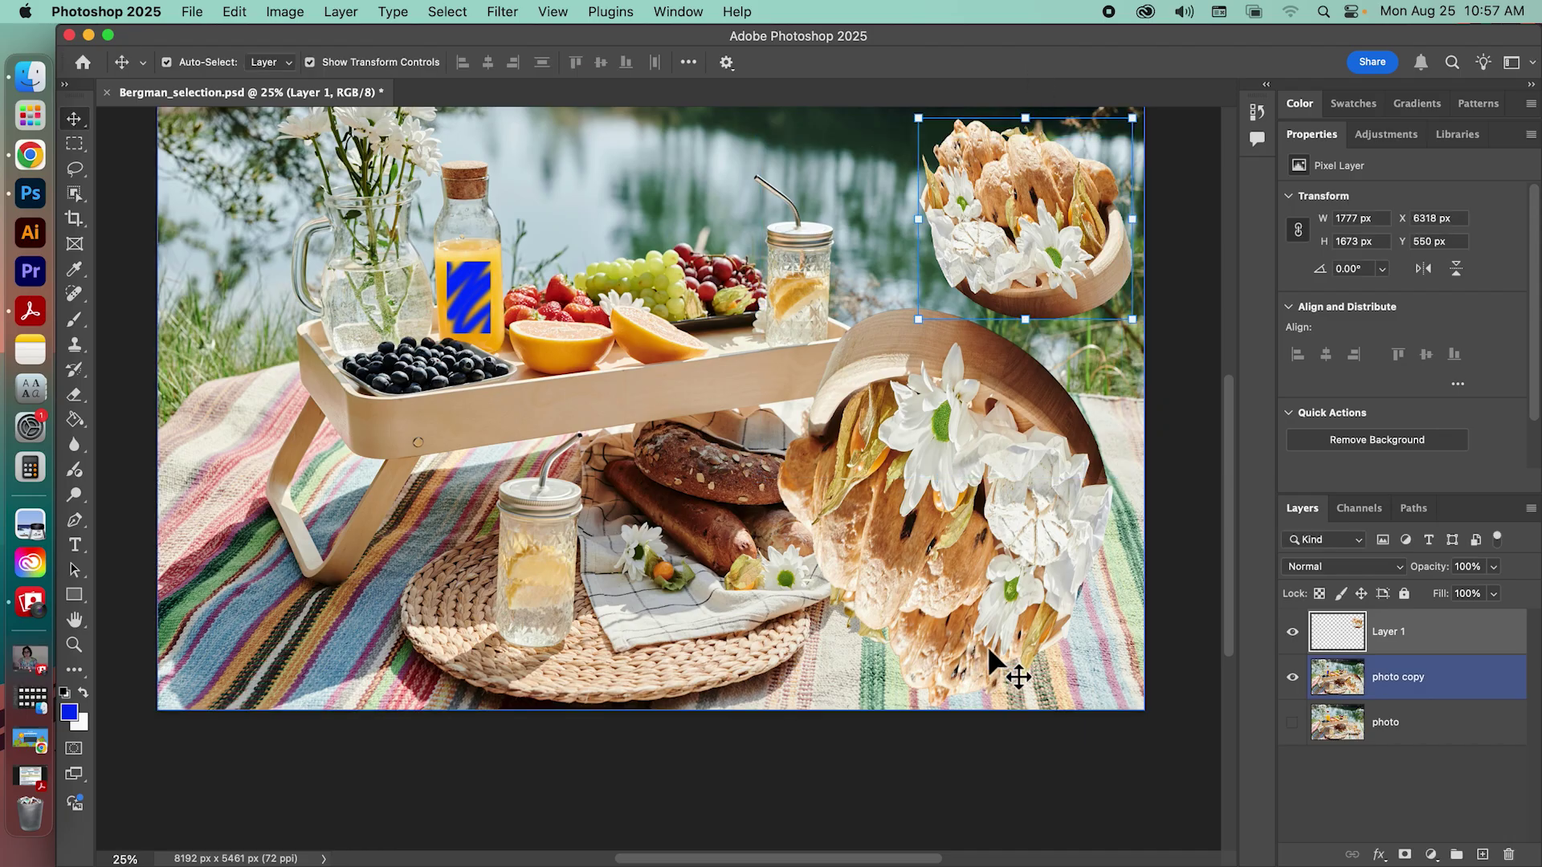
On the photo copy layer, select the two orange halves on the tray with the Magnetic Lasso tool.
left_click(1403, 691)
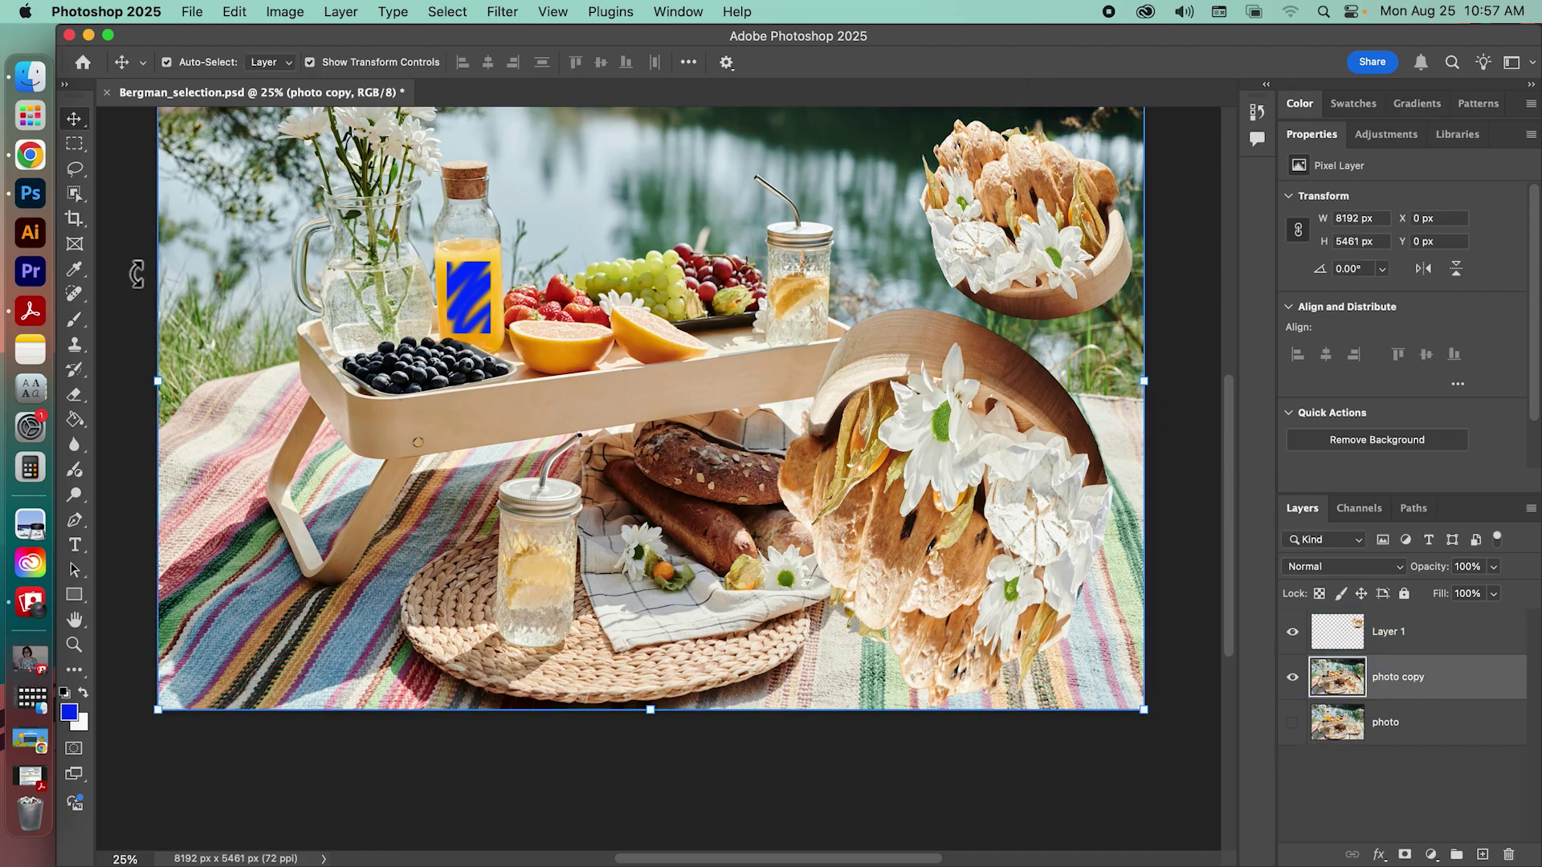
left_click(75, 170)
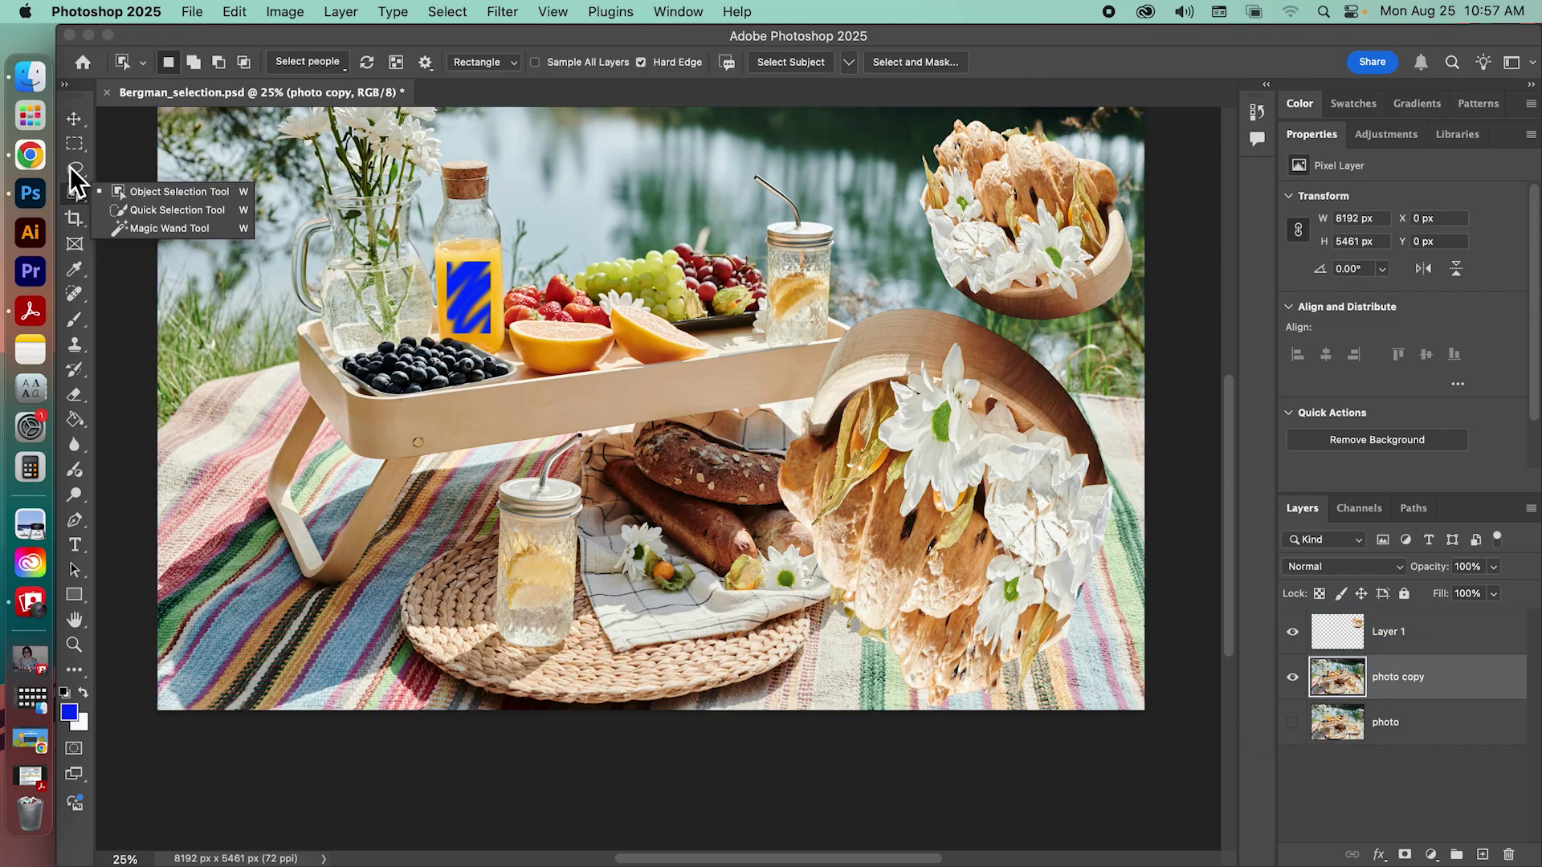
left_click(76, 175)
left_click(71, 169)
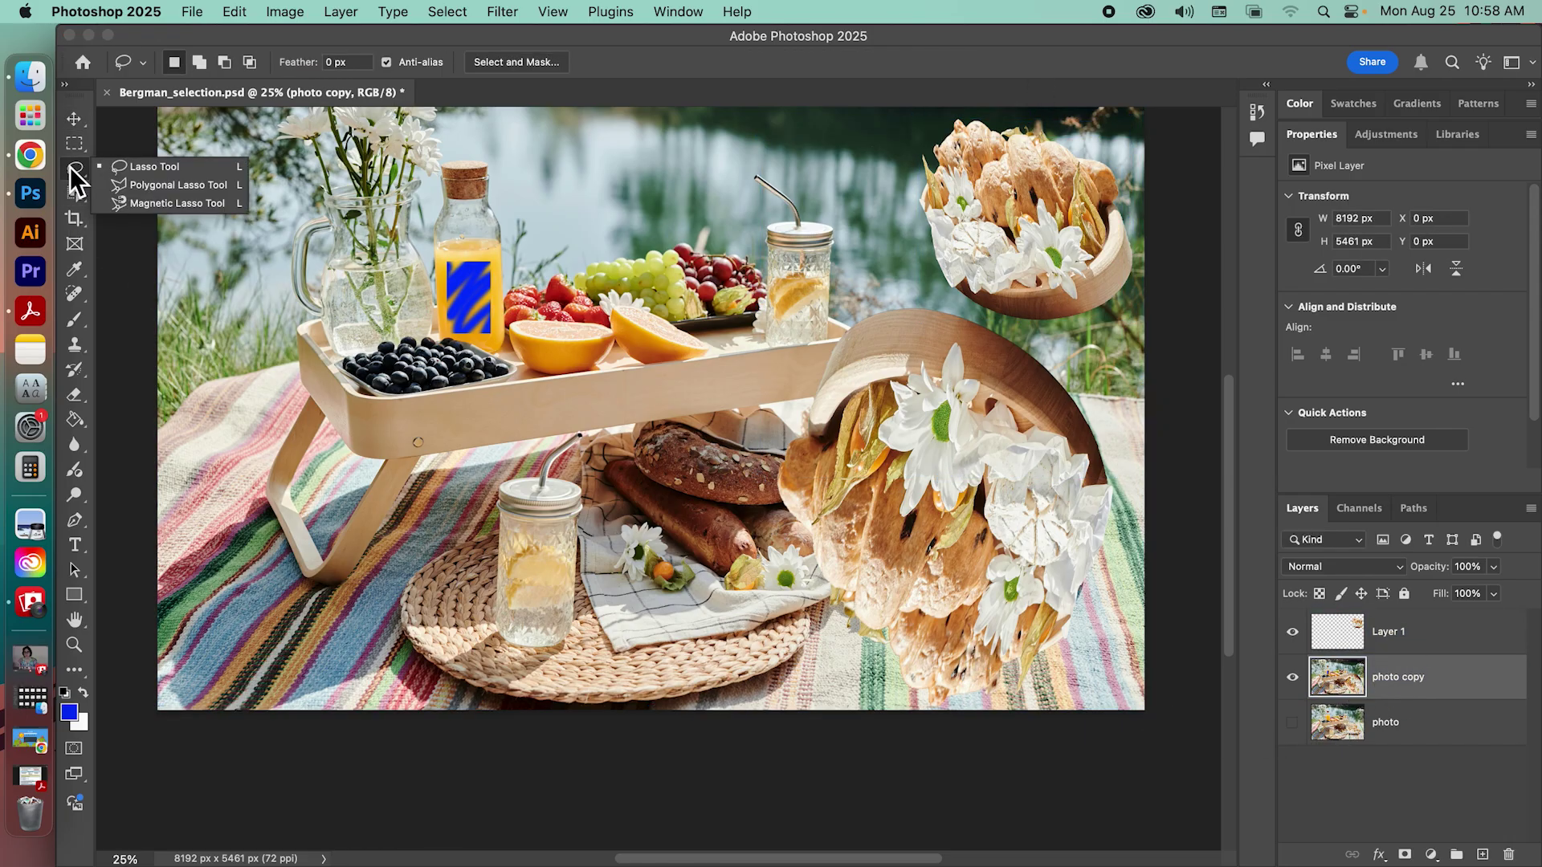
left_click(118, 196)
left_click(615, 339)
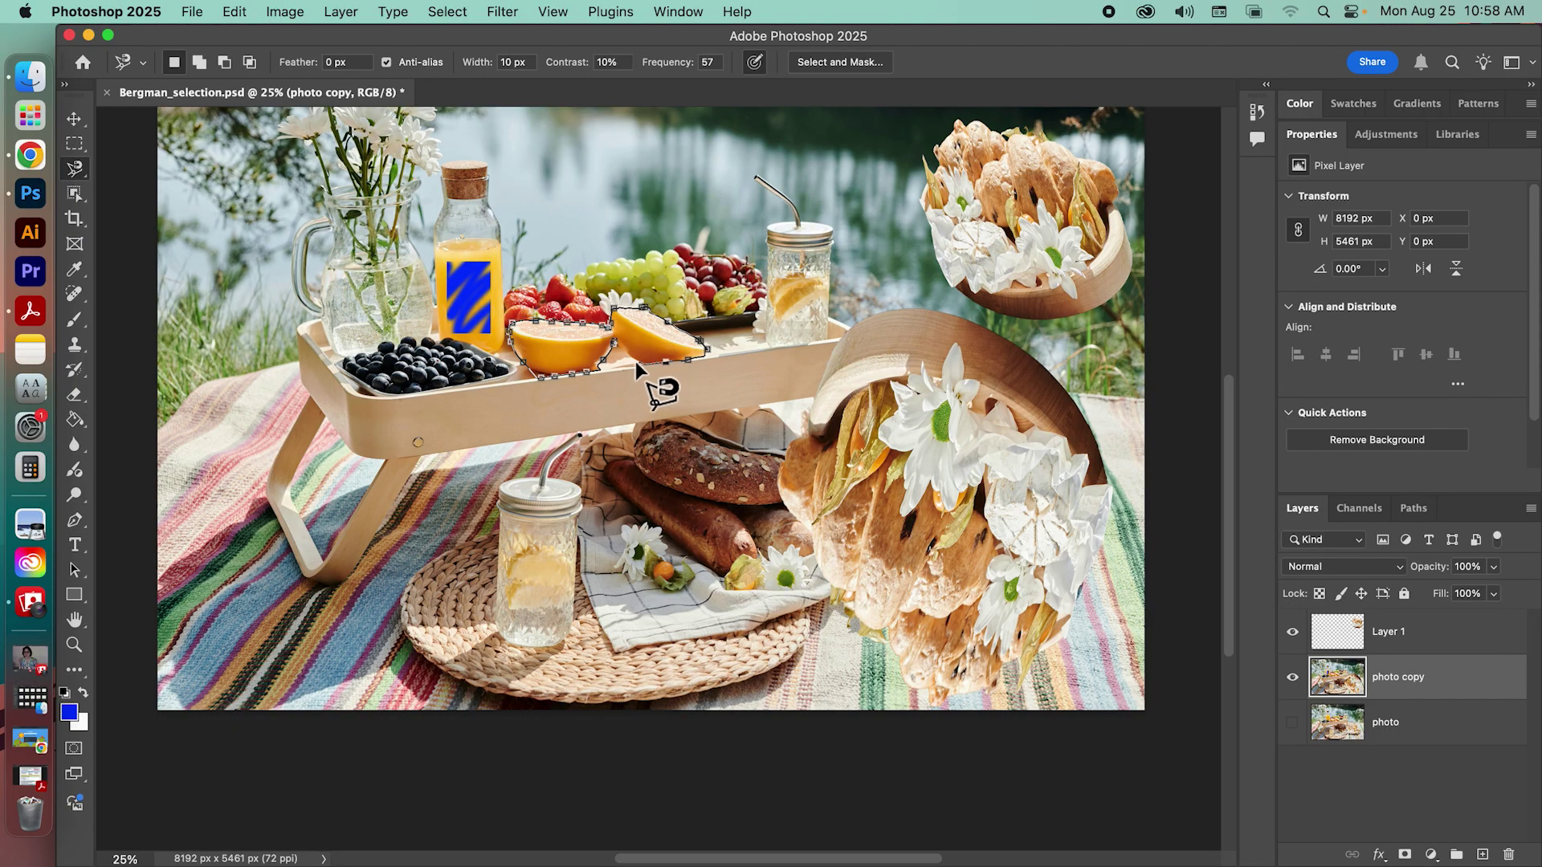
left_click(617, 345)
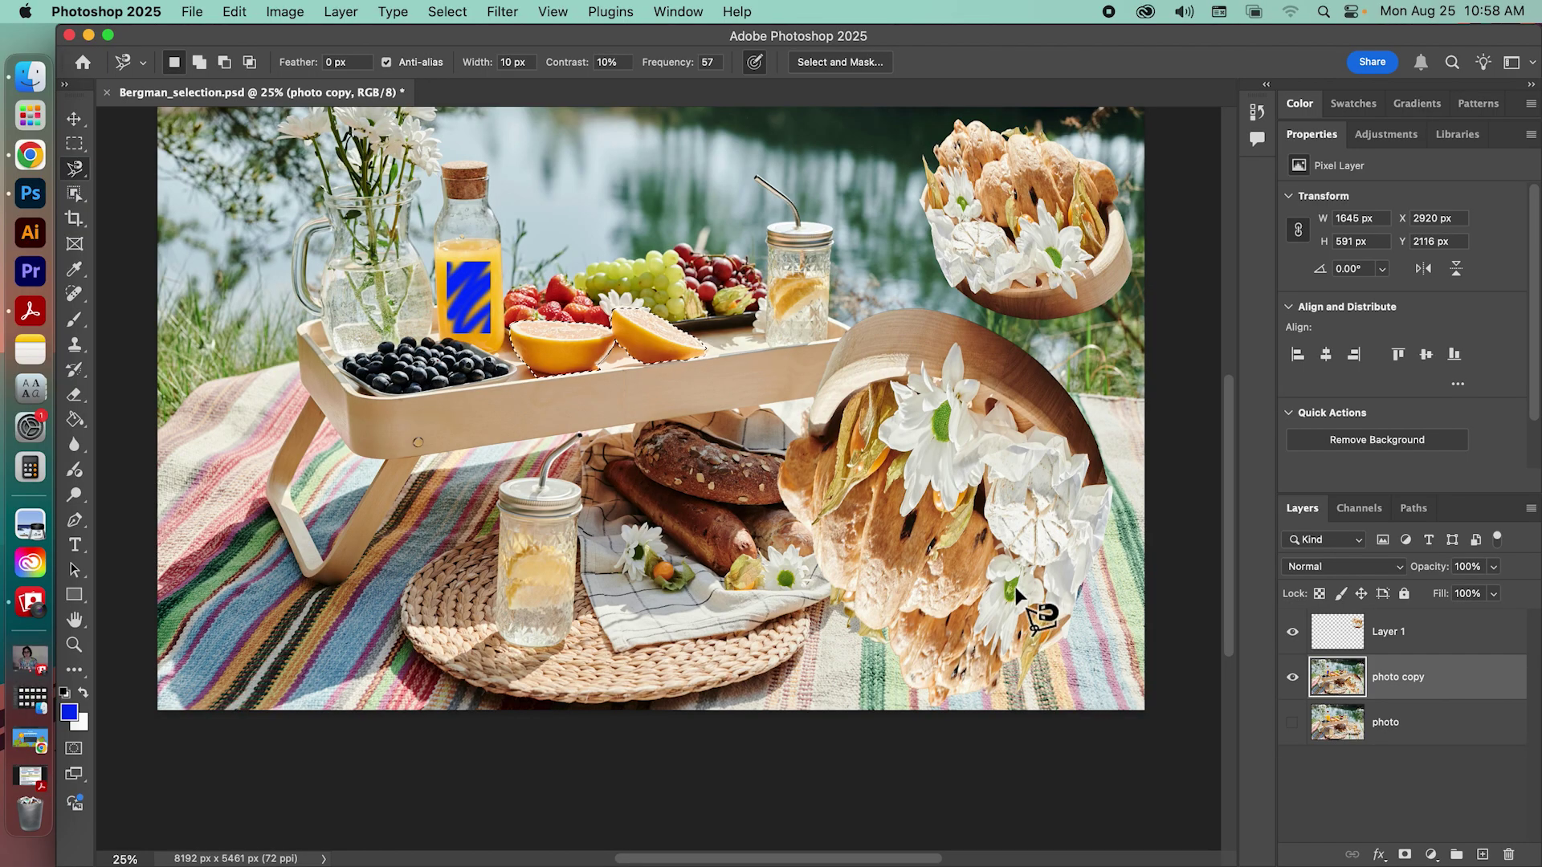
Start a Gradient Map adjustment on the two selected orange halves, keeping the photo's fruit tray in view.
left_click(338, 11)
mouse_move(277, 11)
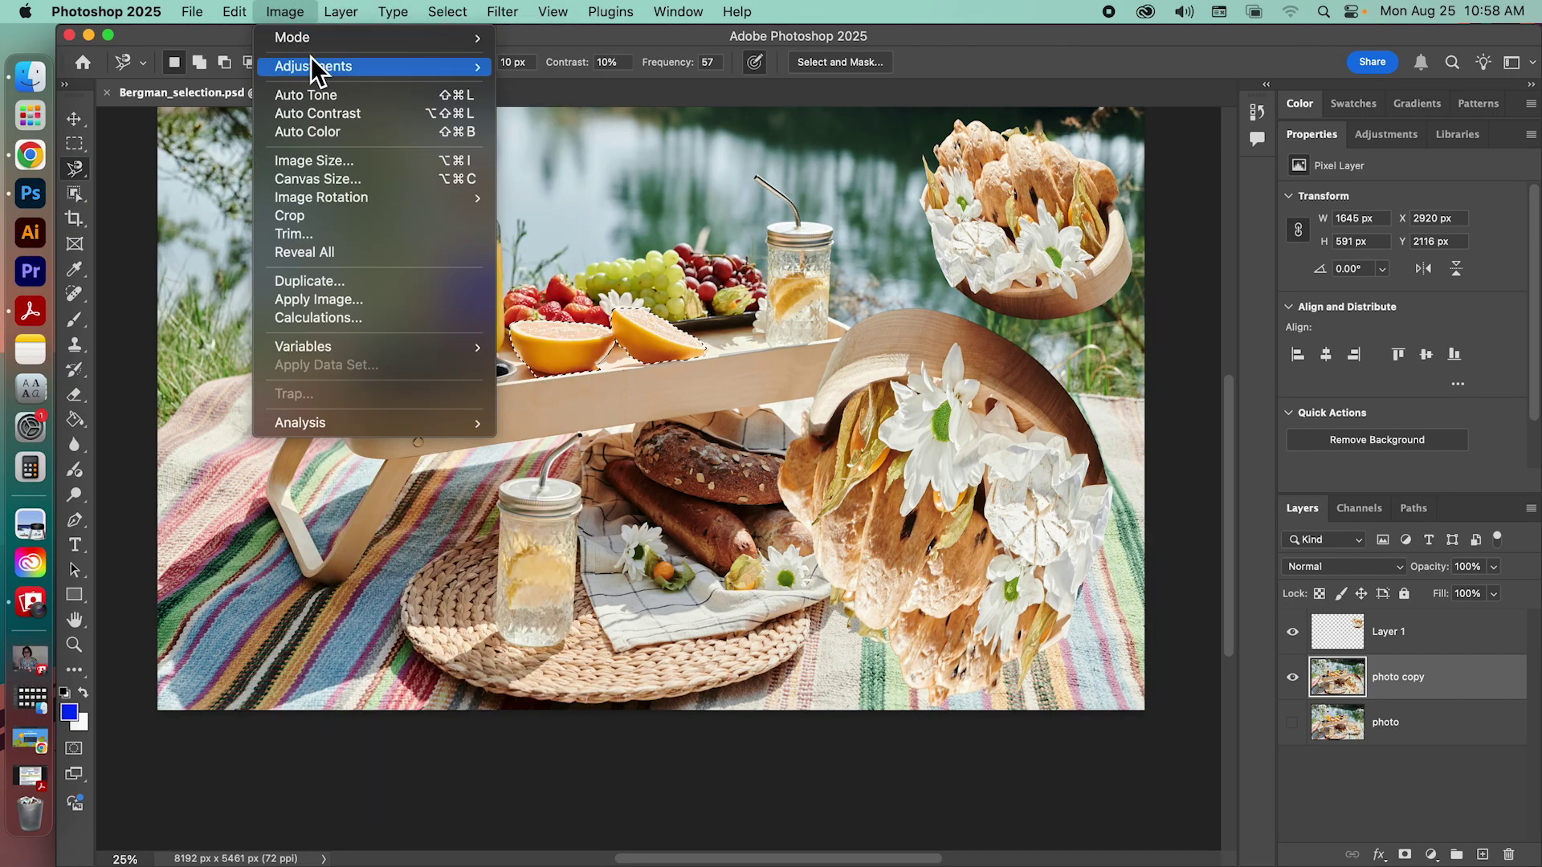
mouse_move(397, 68)
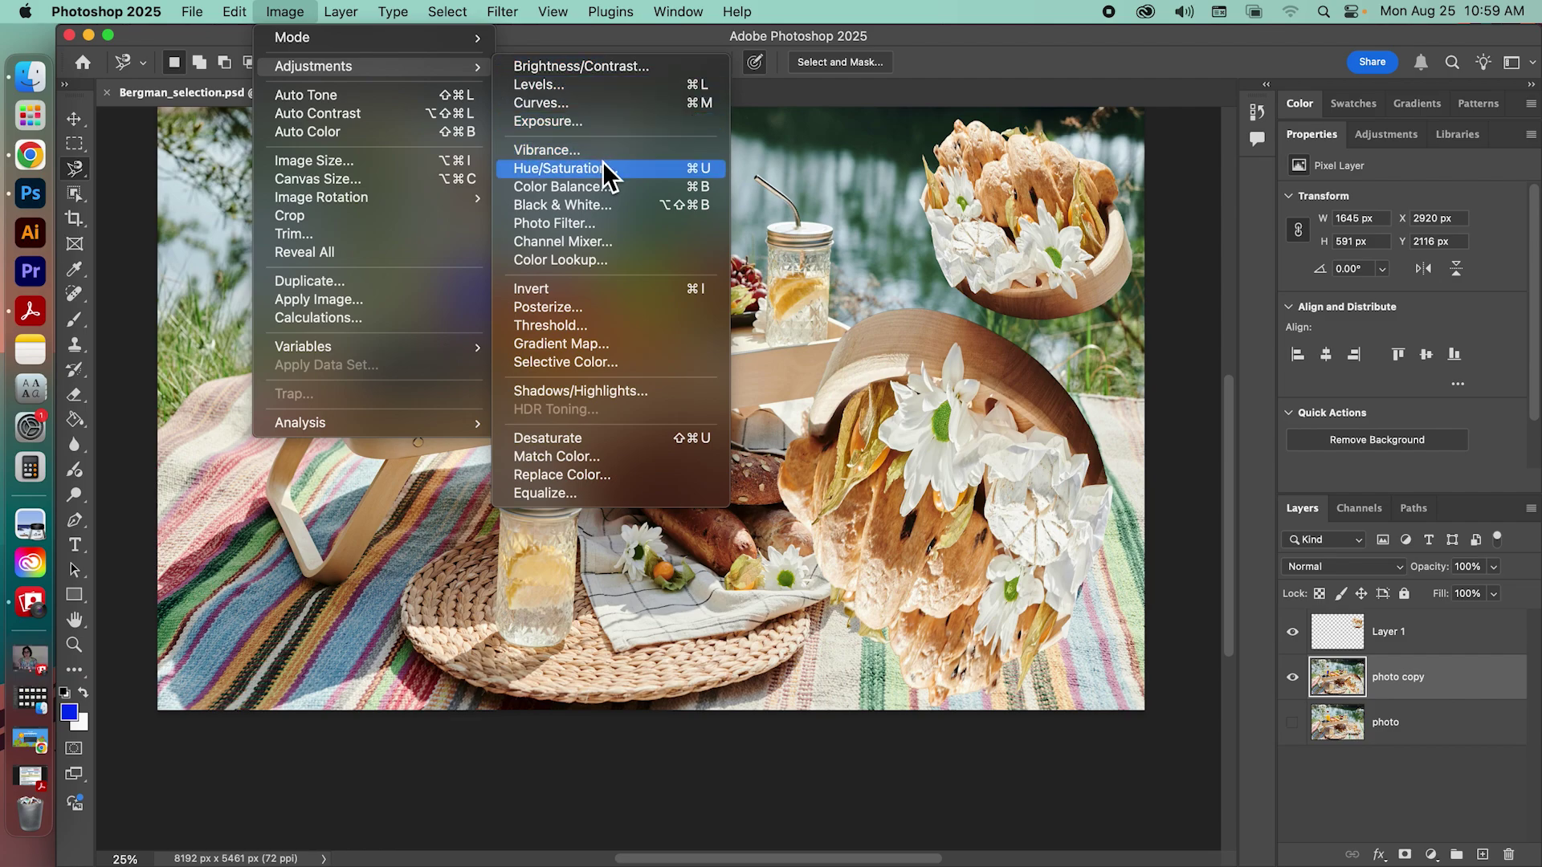
left_click(610, 336)
left_click_drag(684, 225, 884, 156)
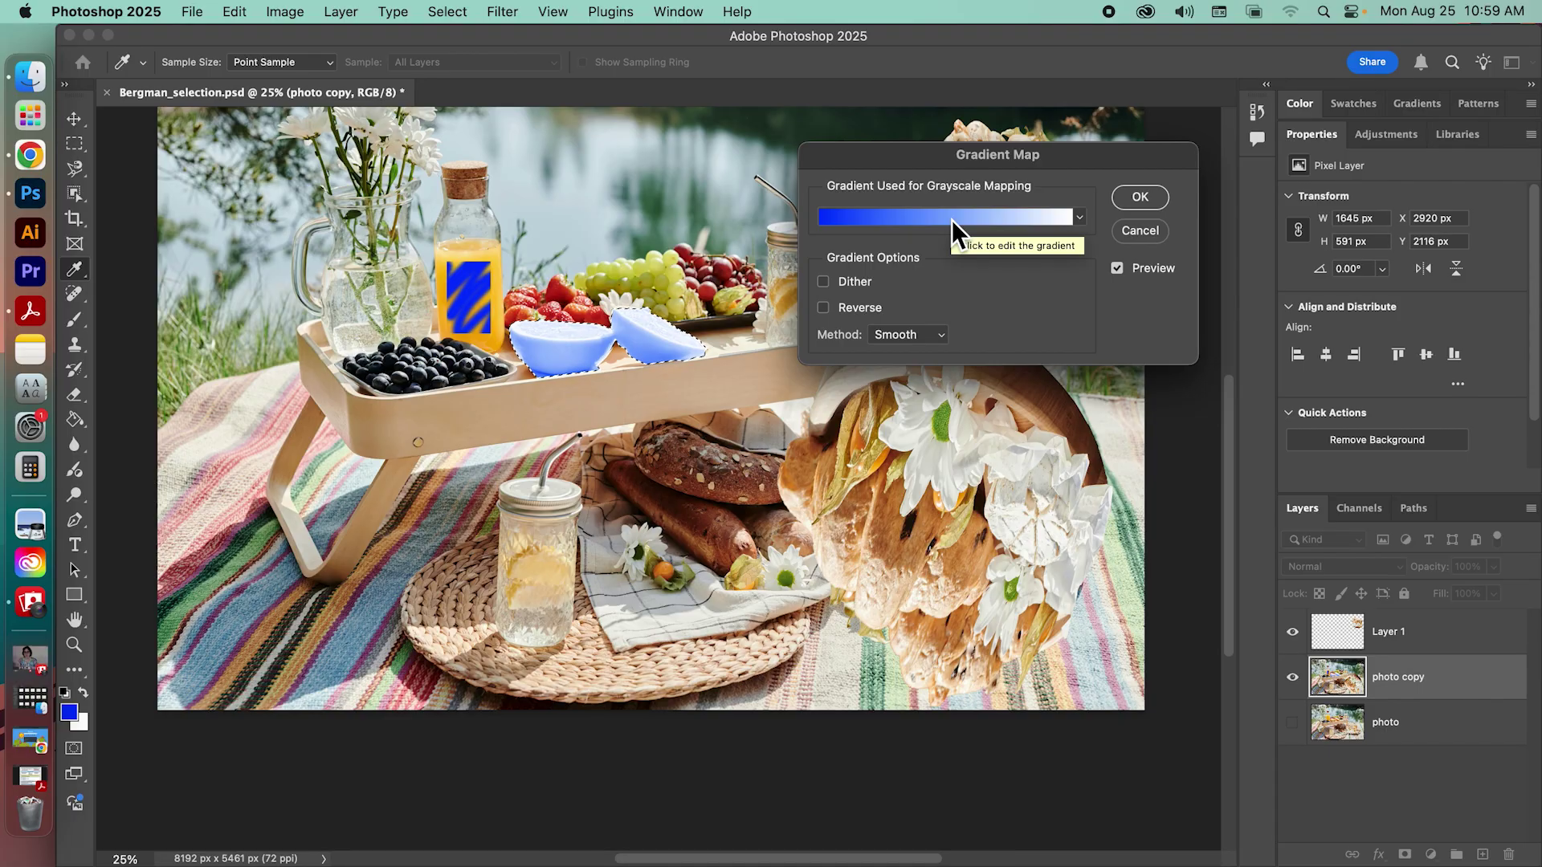
left_click(951, 219)
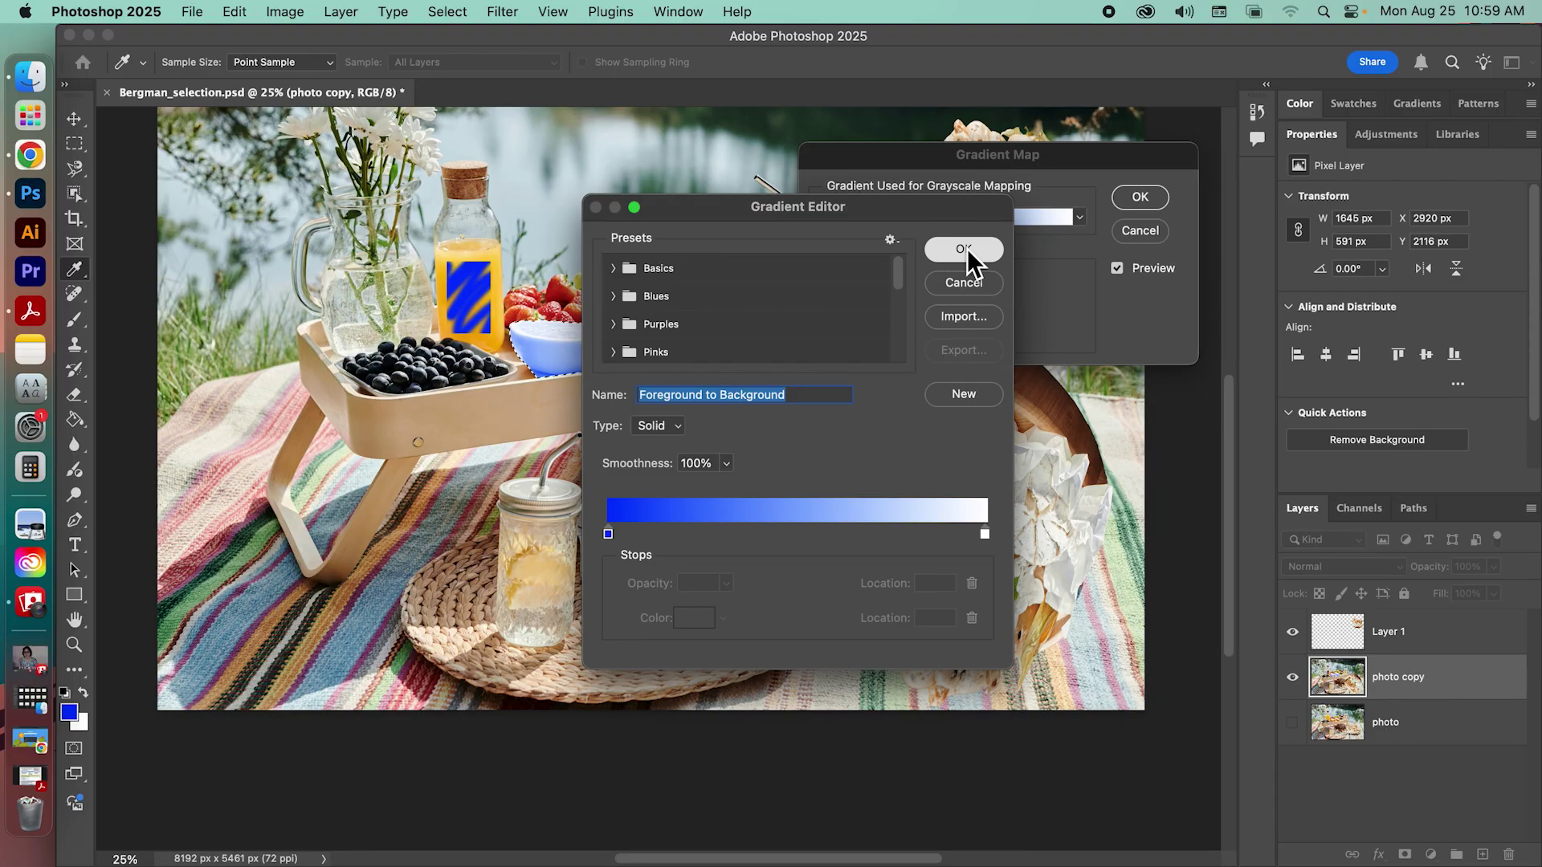
left_click(964, 248)
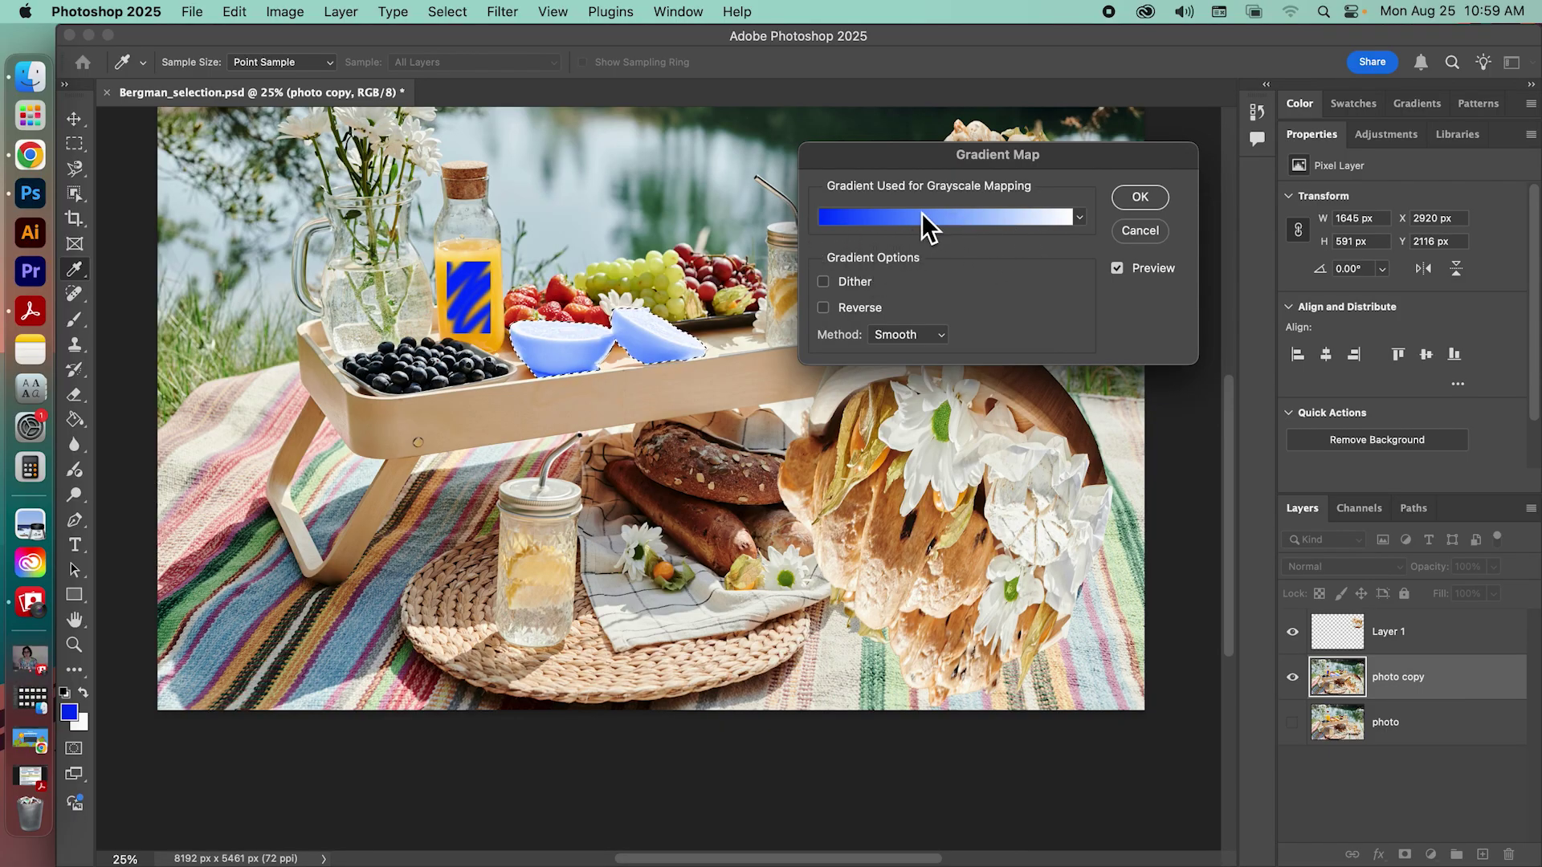
left_click(922, 214)
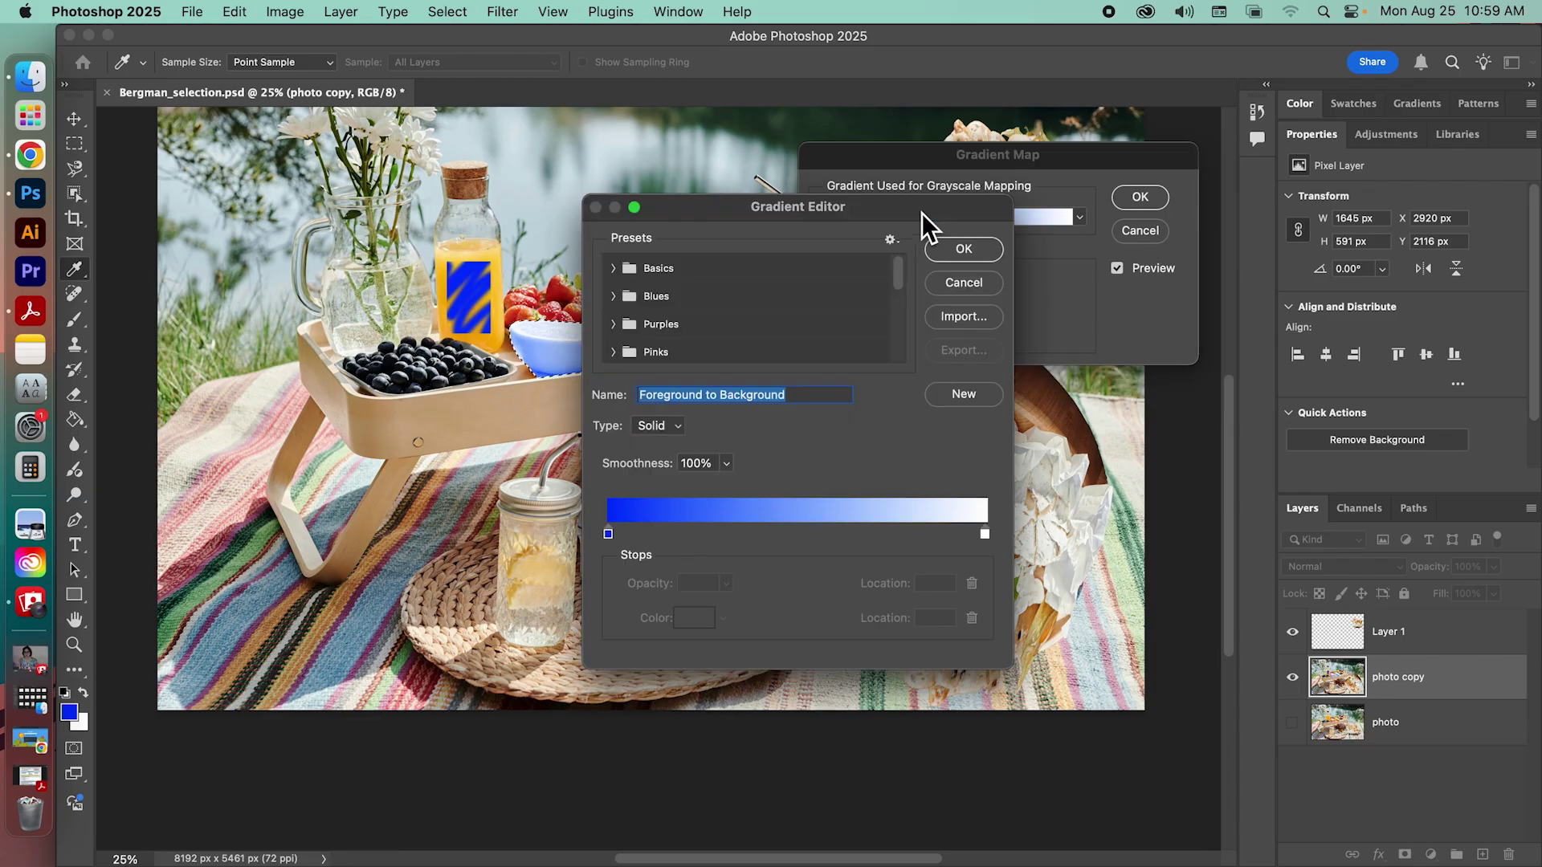
left_click(980, 248)
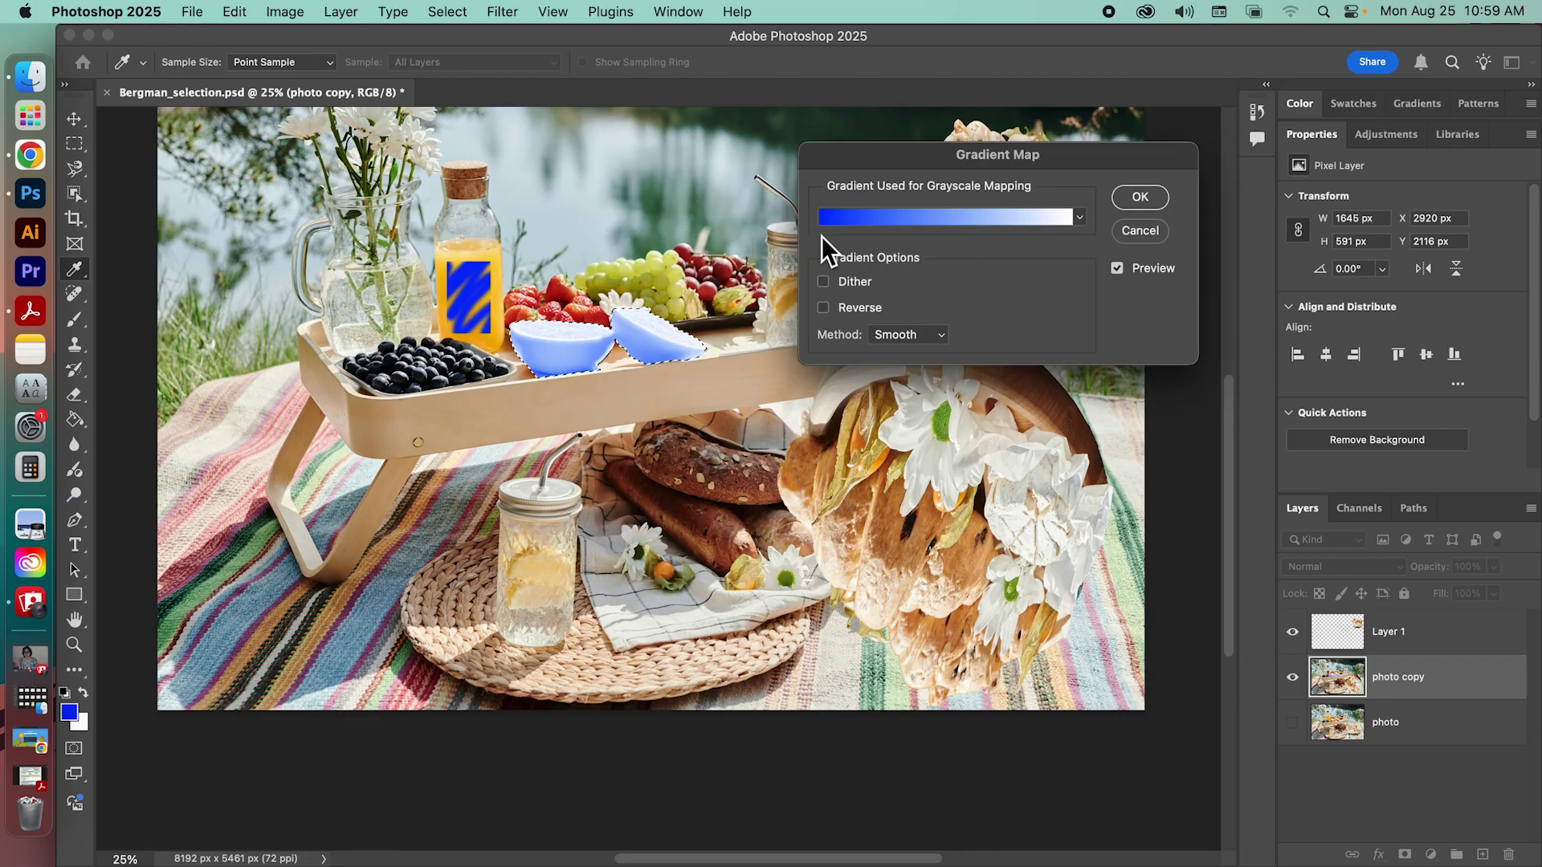
Recolor the selected orange halves with the Iridescent_15 gradient preset and apply the gradient map.
left_click(975, 220)
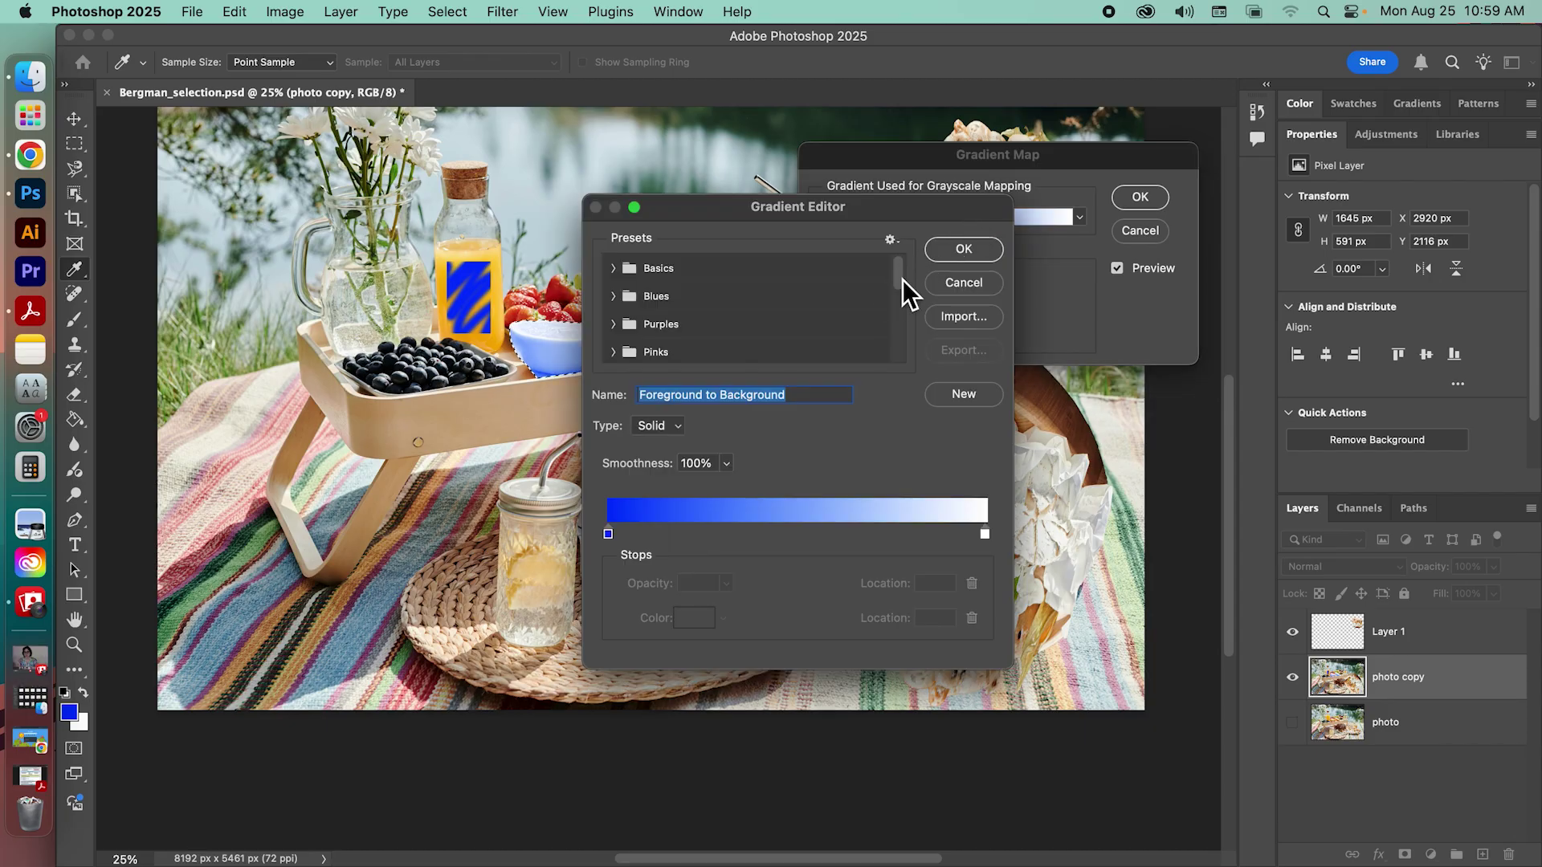
left_click_drag(901, 276, 891, 335)
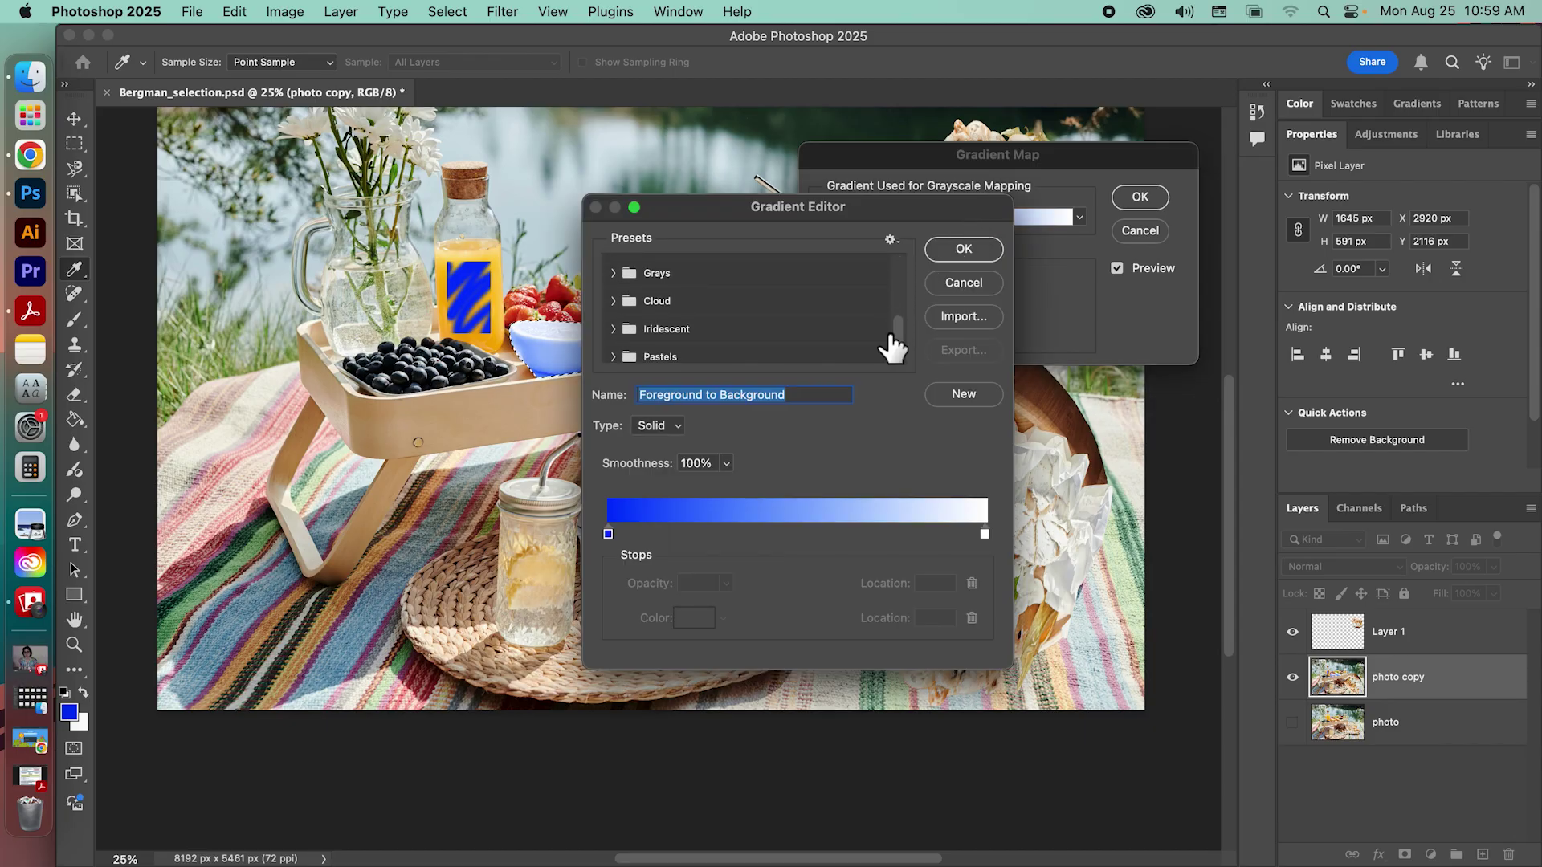
left_click(626, 332)
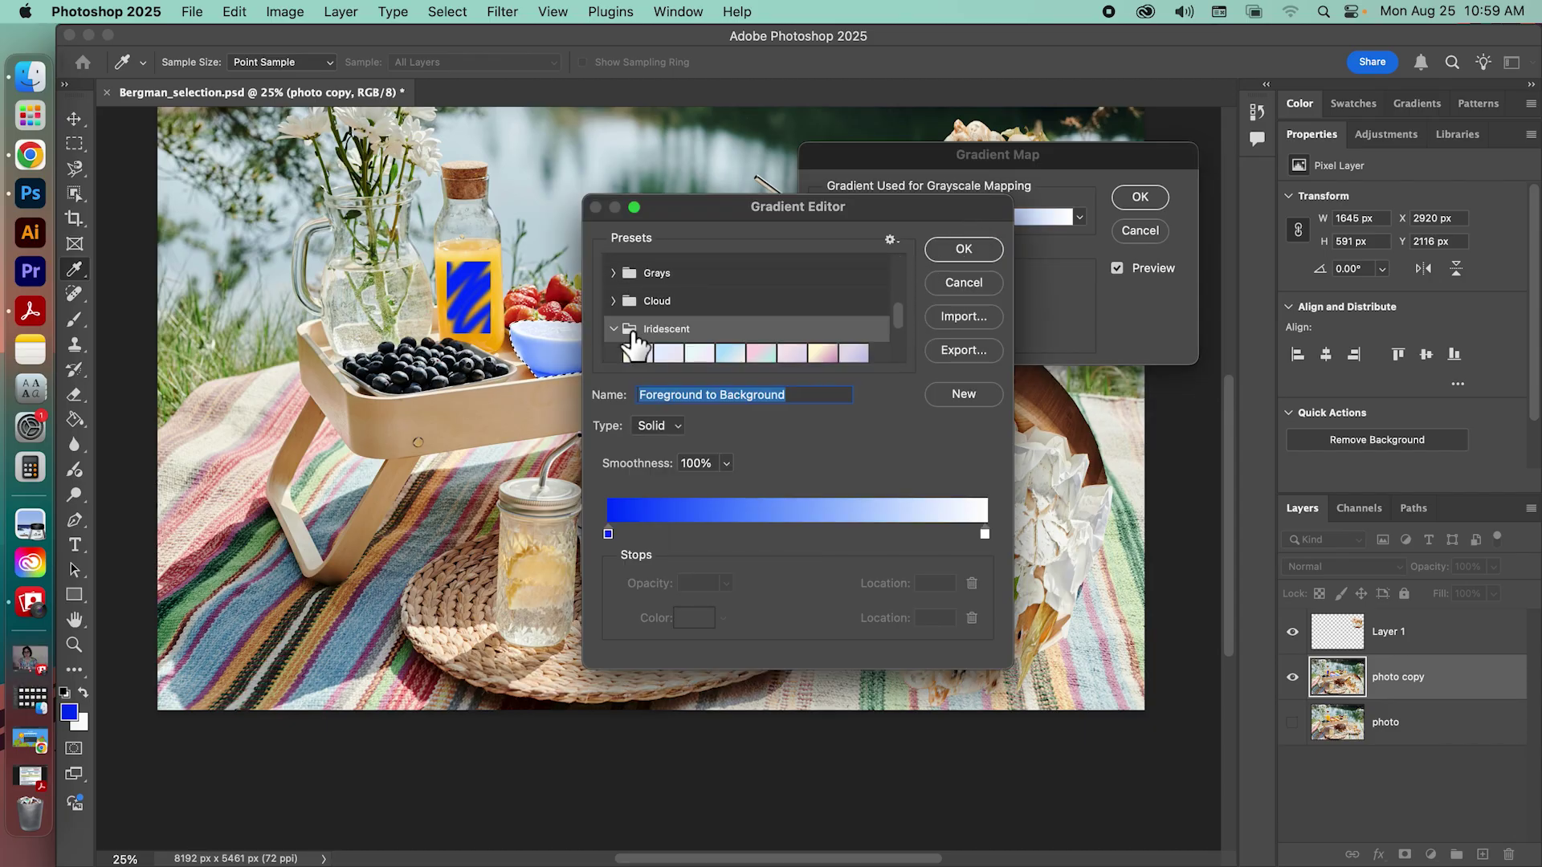
scroll(750, 310, "down", 3)
left_click(821, 303)
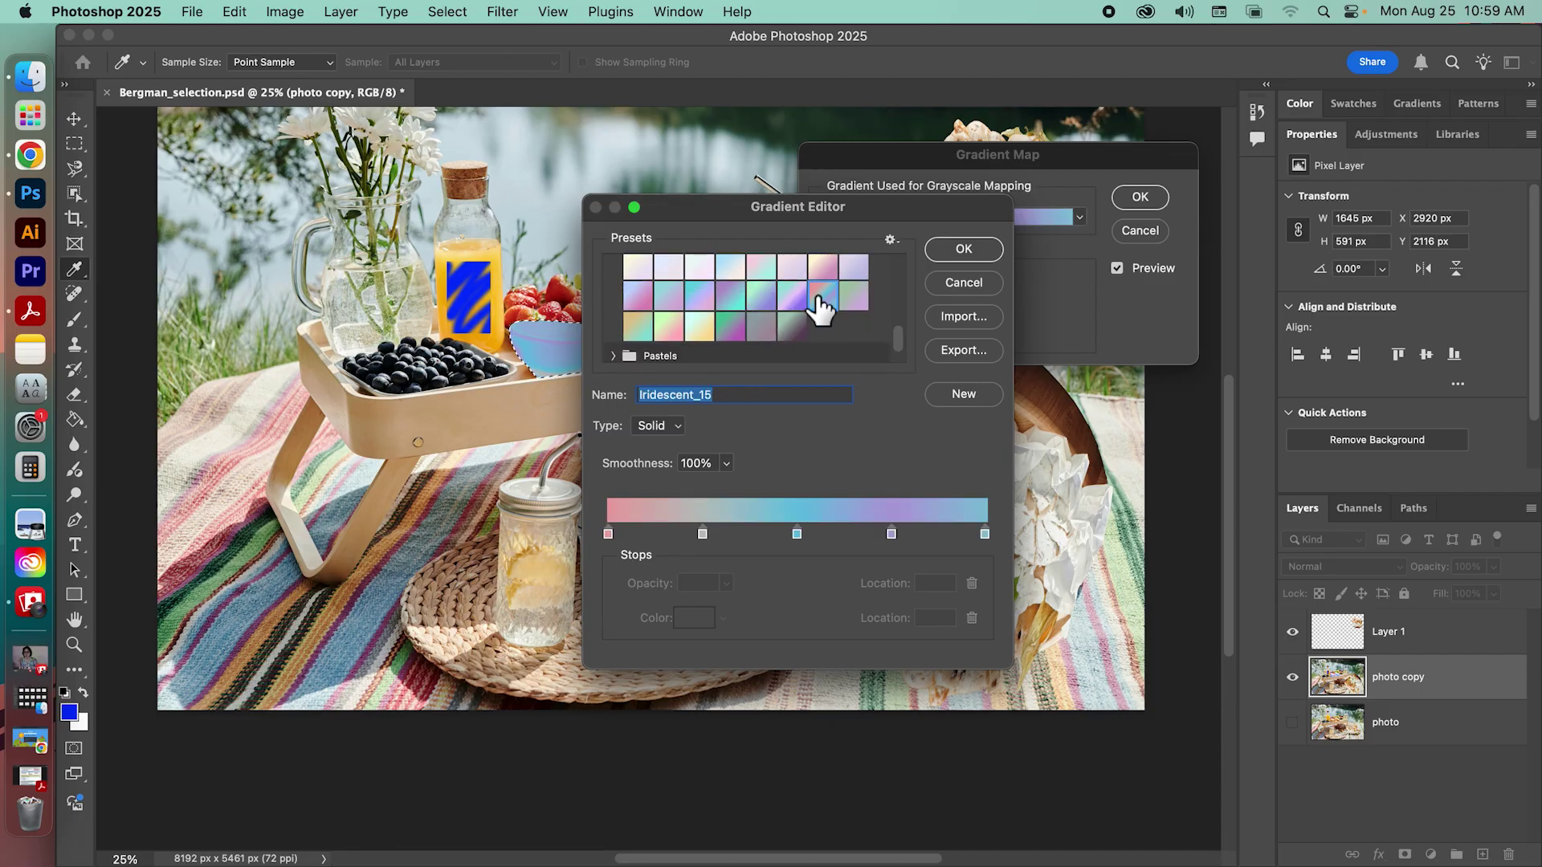
left_click(951, 251)
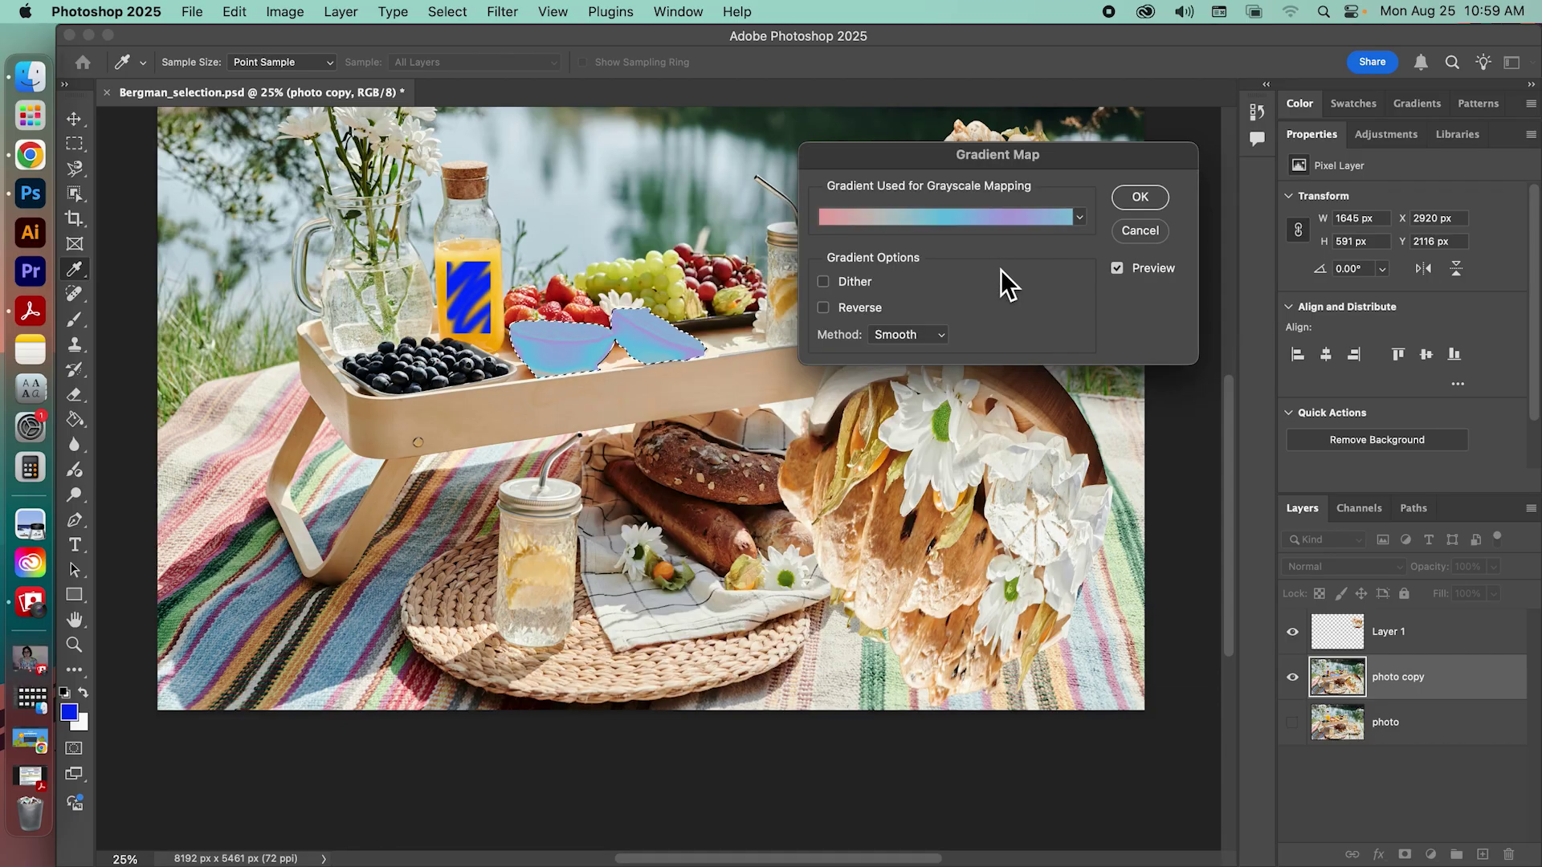
left_click(1136, 198)
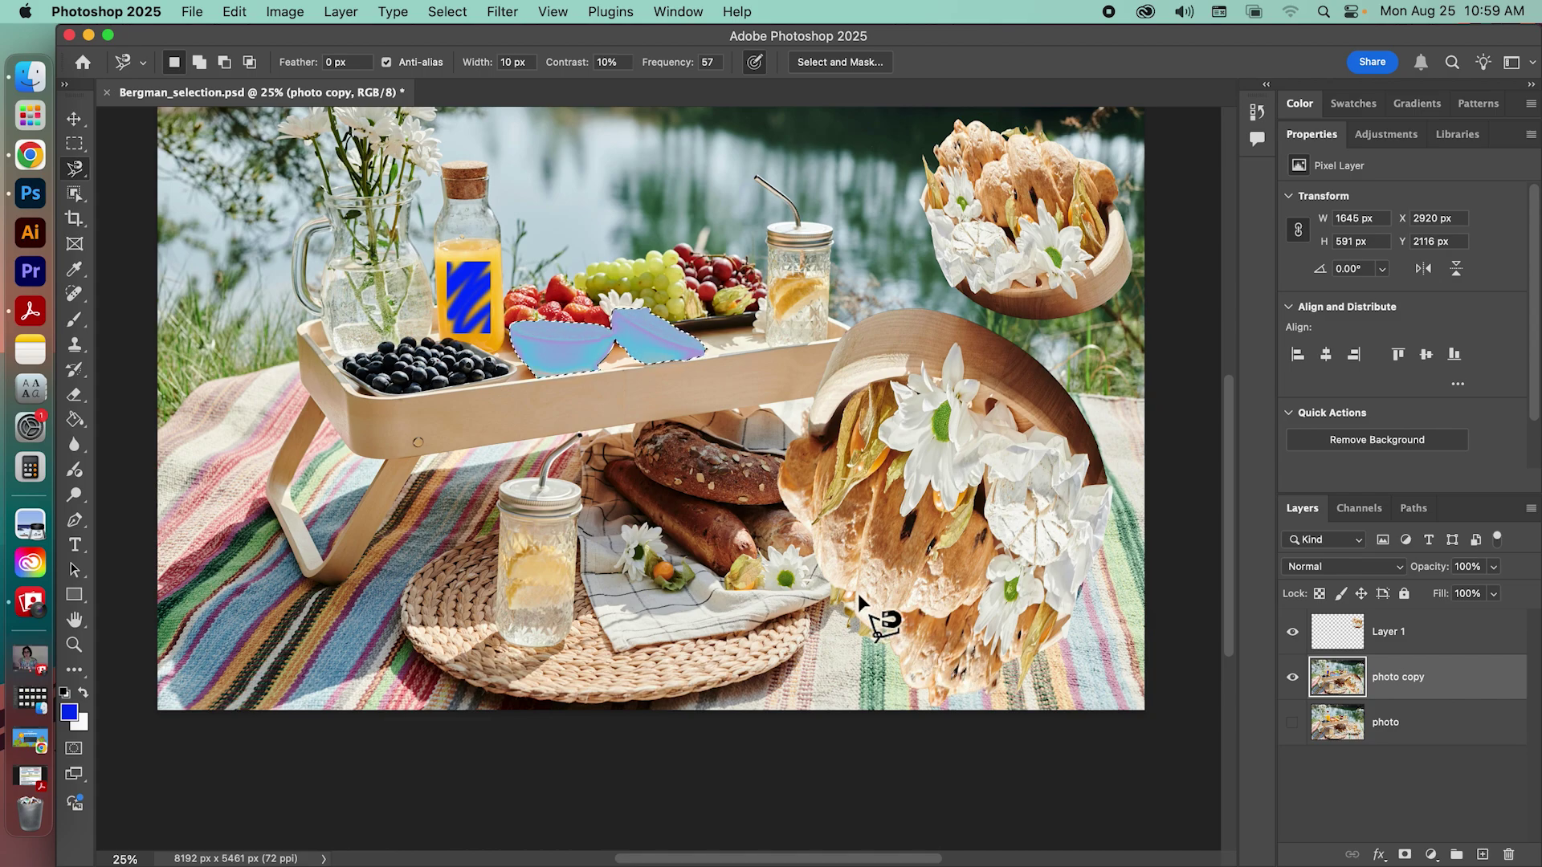
Clear the selection around the recolored orange halves, with the photo copy layer active.
scroll(711, 367, "up", 2)
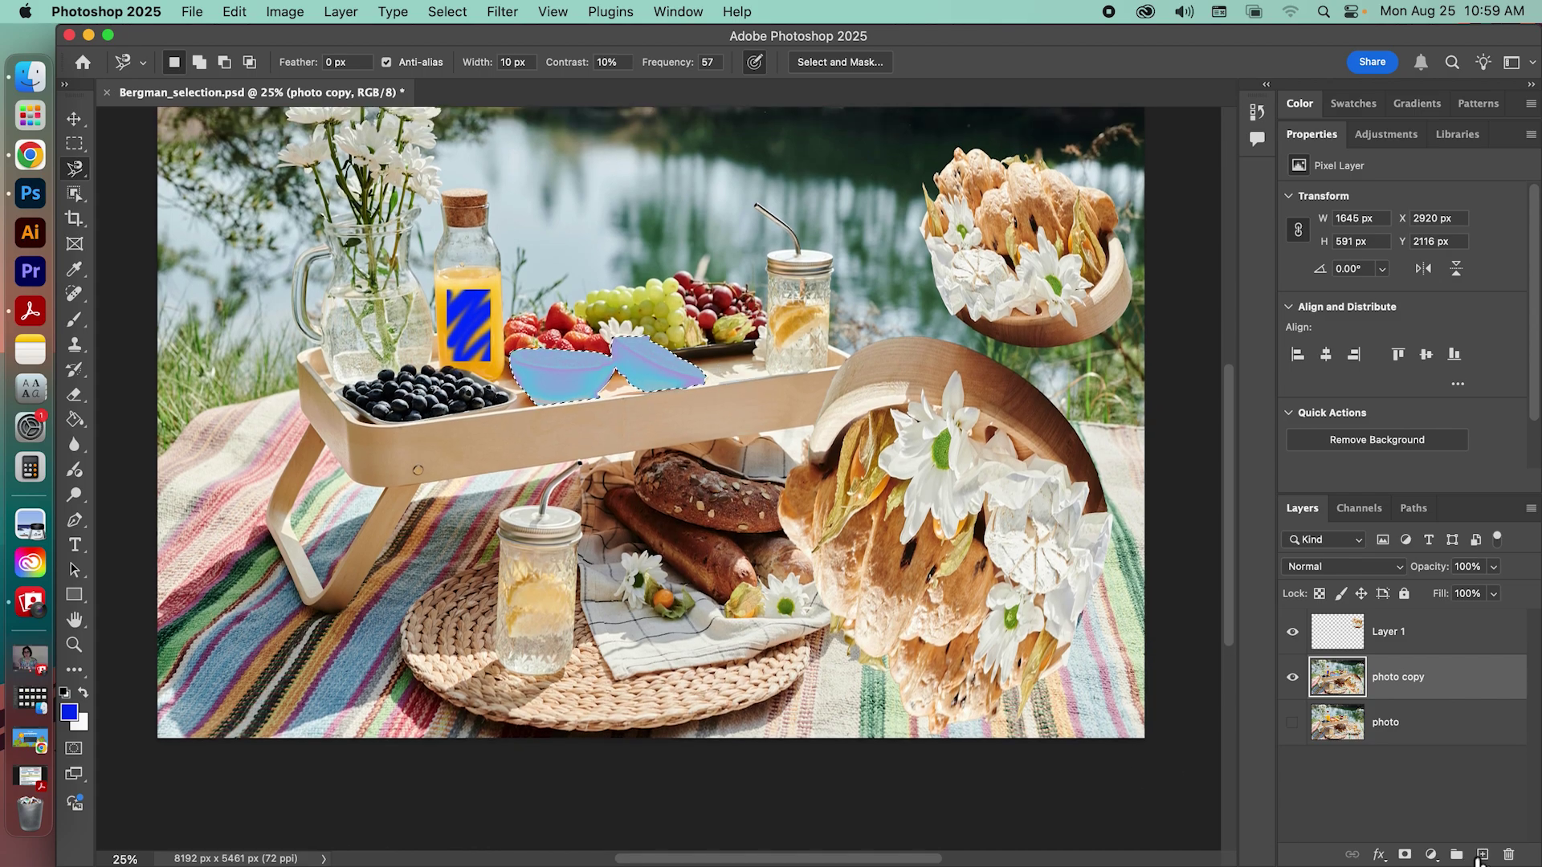
left_click(1405, 715)
left_click(1411, 689)
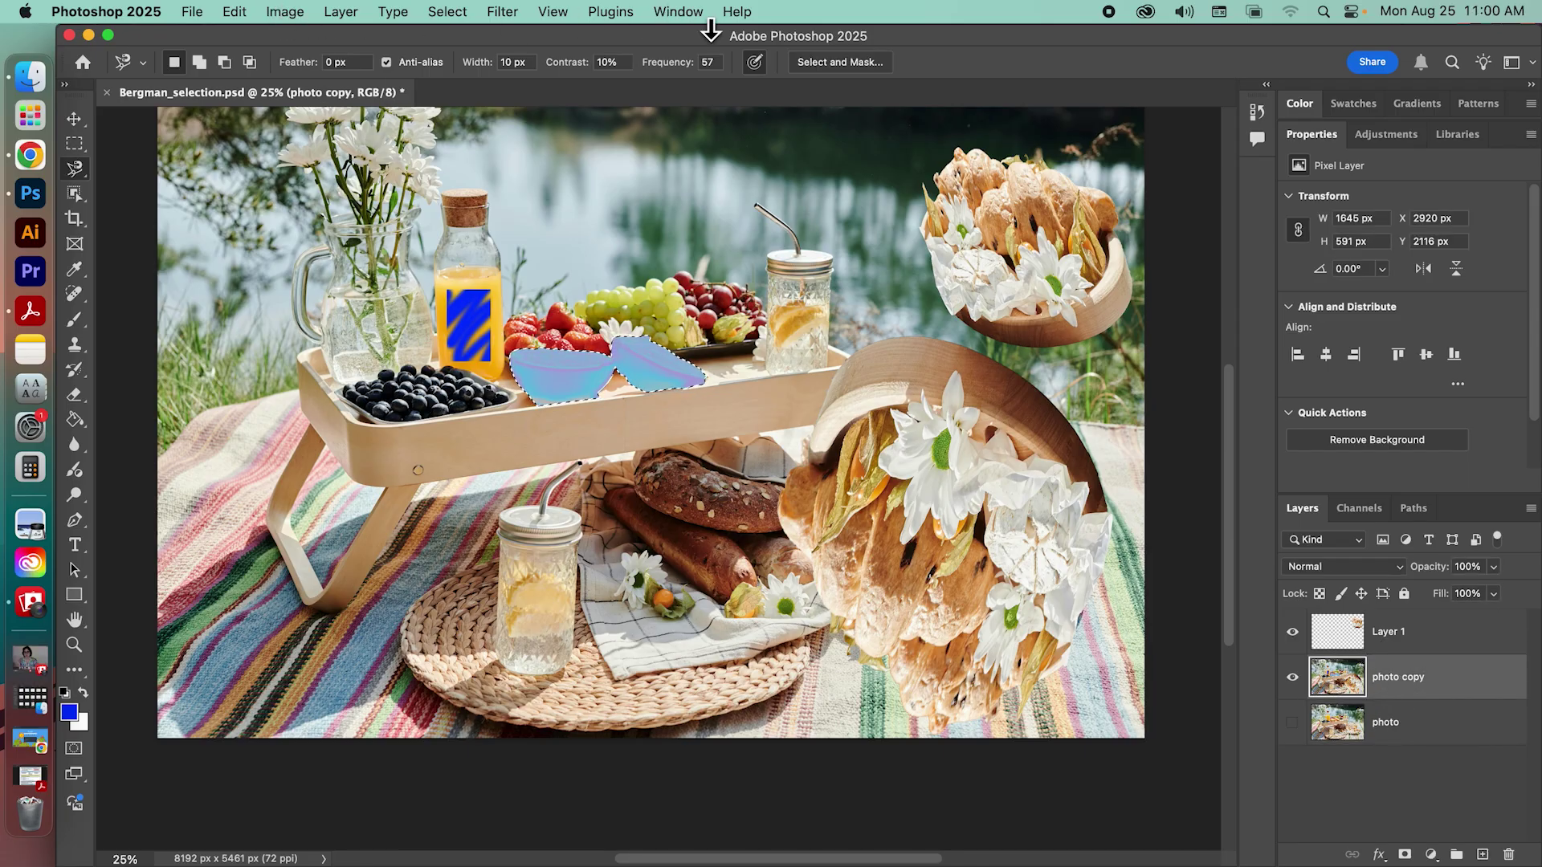
left_click(410, 11)
mouse_move(443, 11)
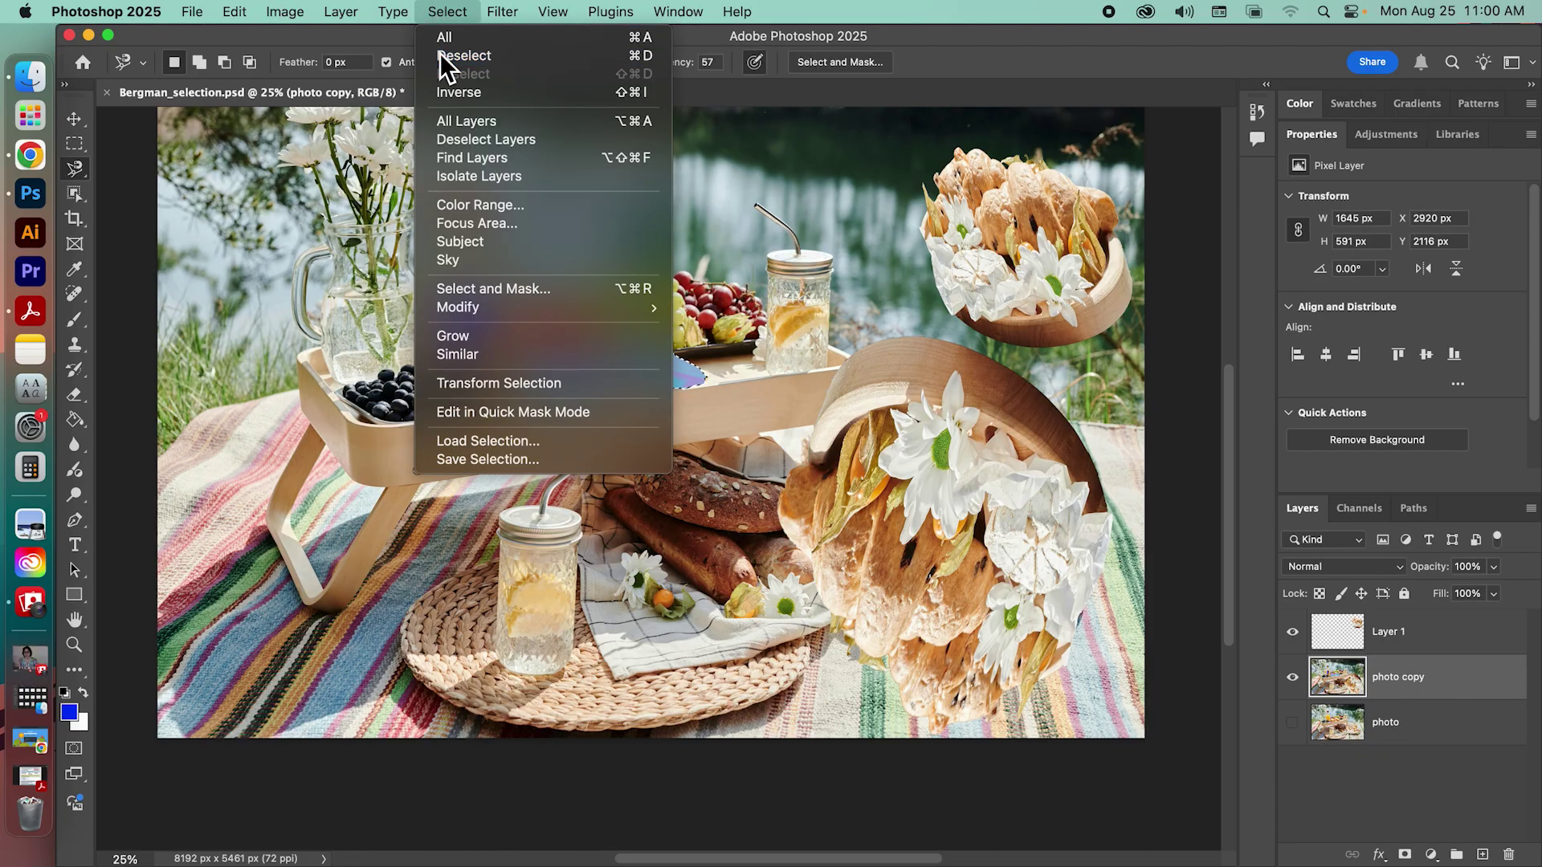
left_click(440, 54)
Select the blueberries on the tray with the Quick Selection tool.
left_click(77, 193)
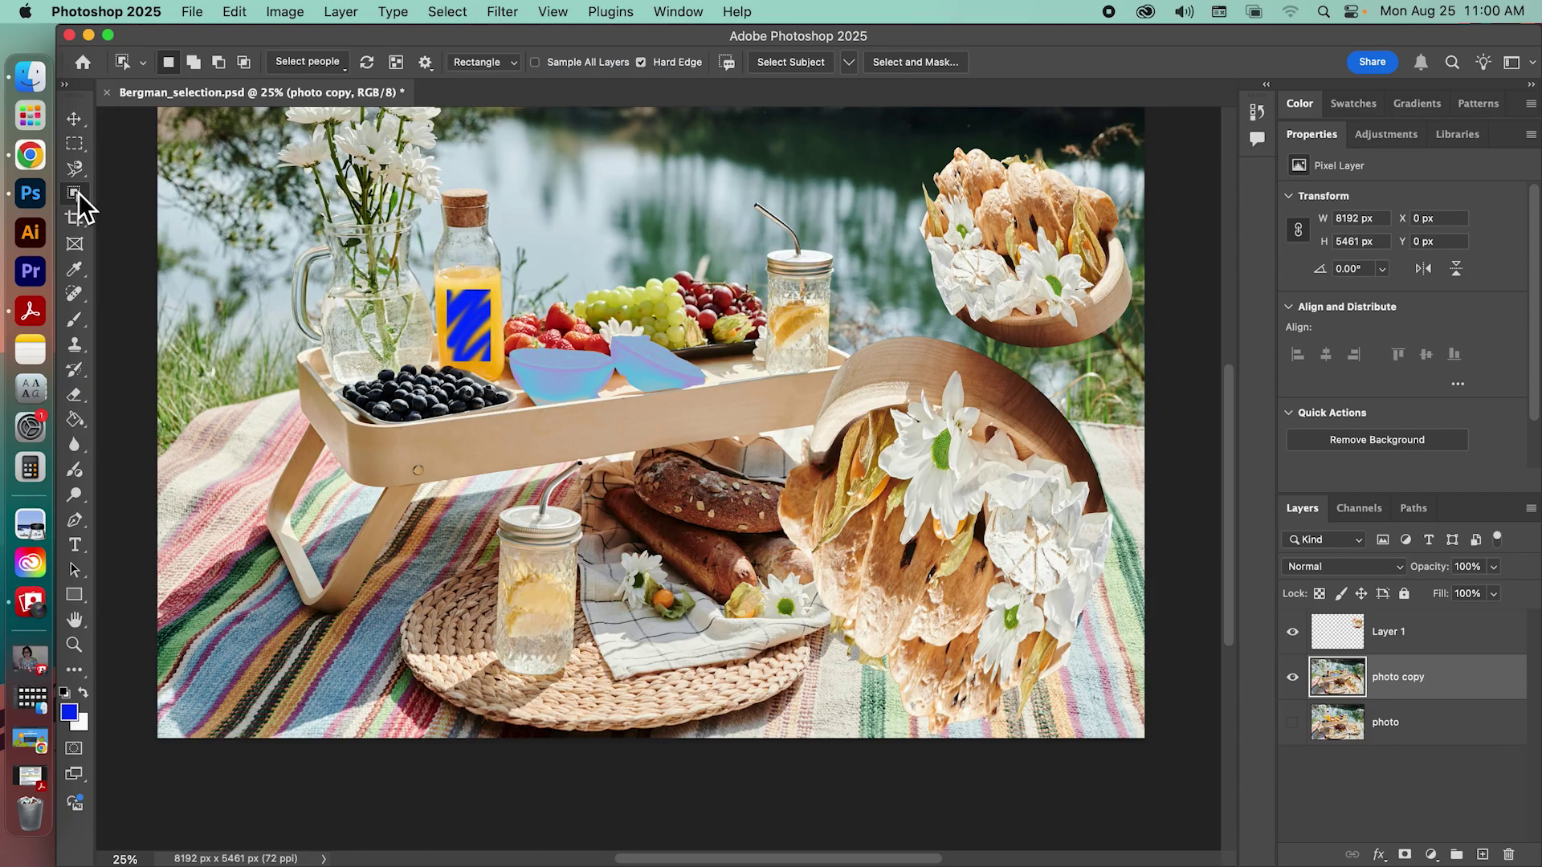
left_click(114, 207)
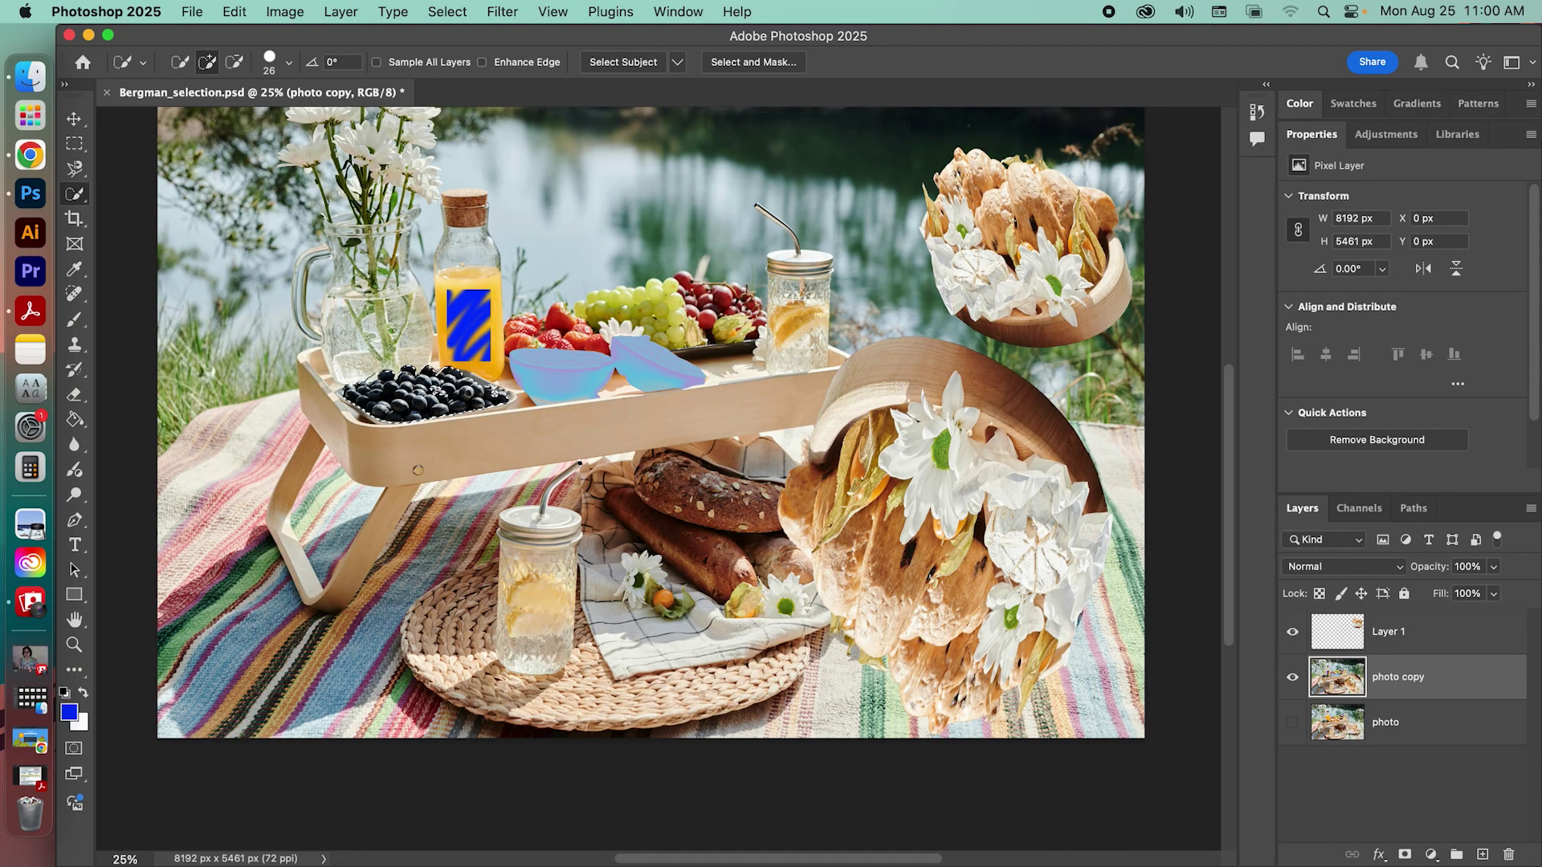
left_click_drag(401, 390, 377, 379)
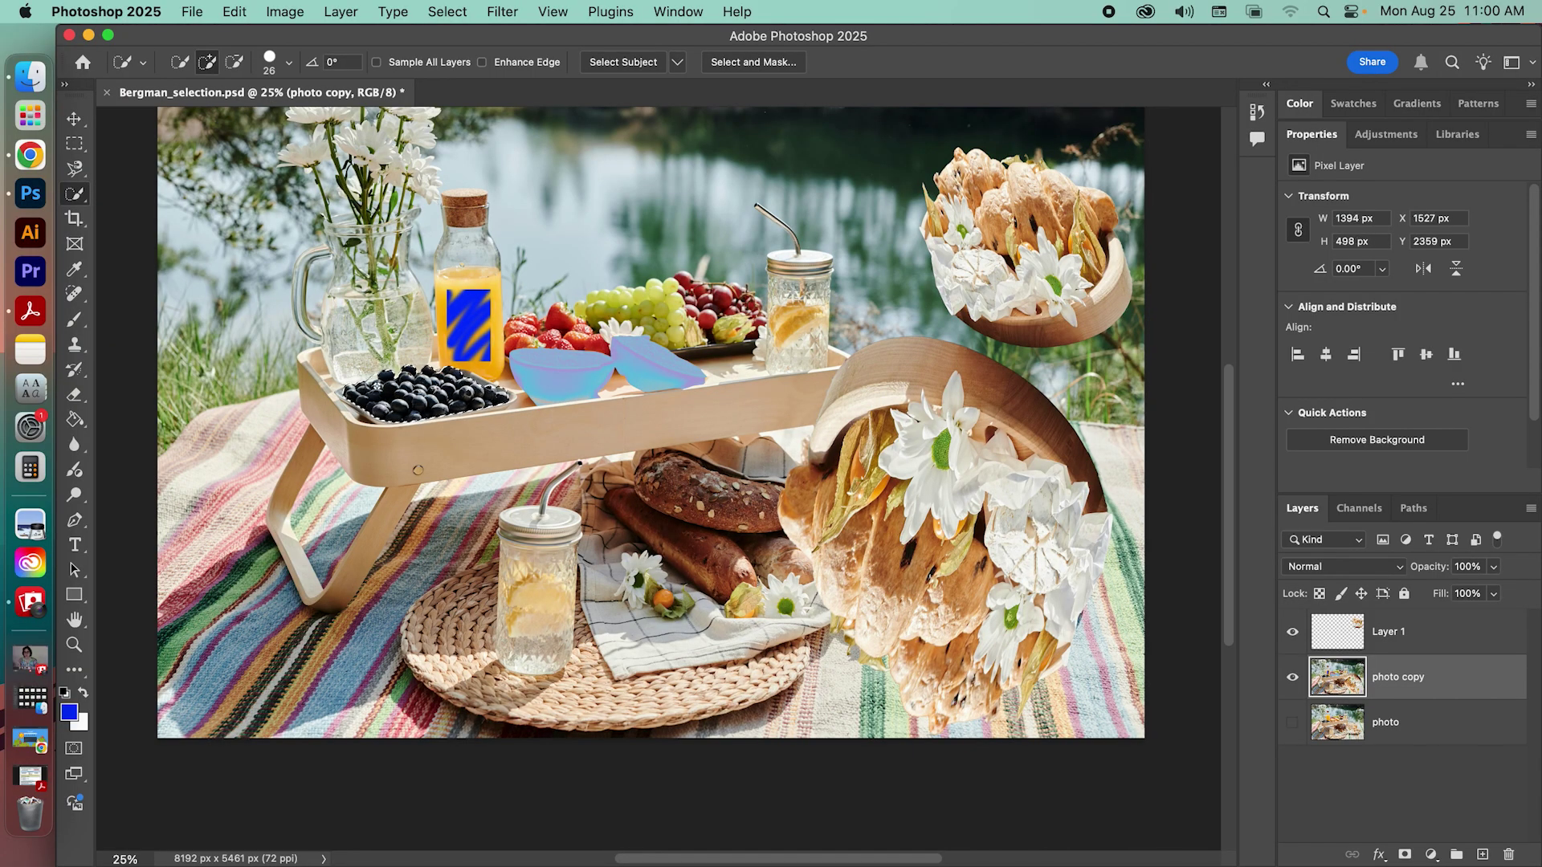